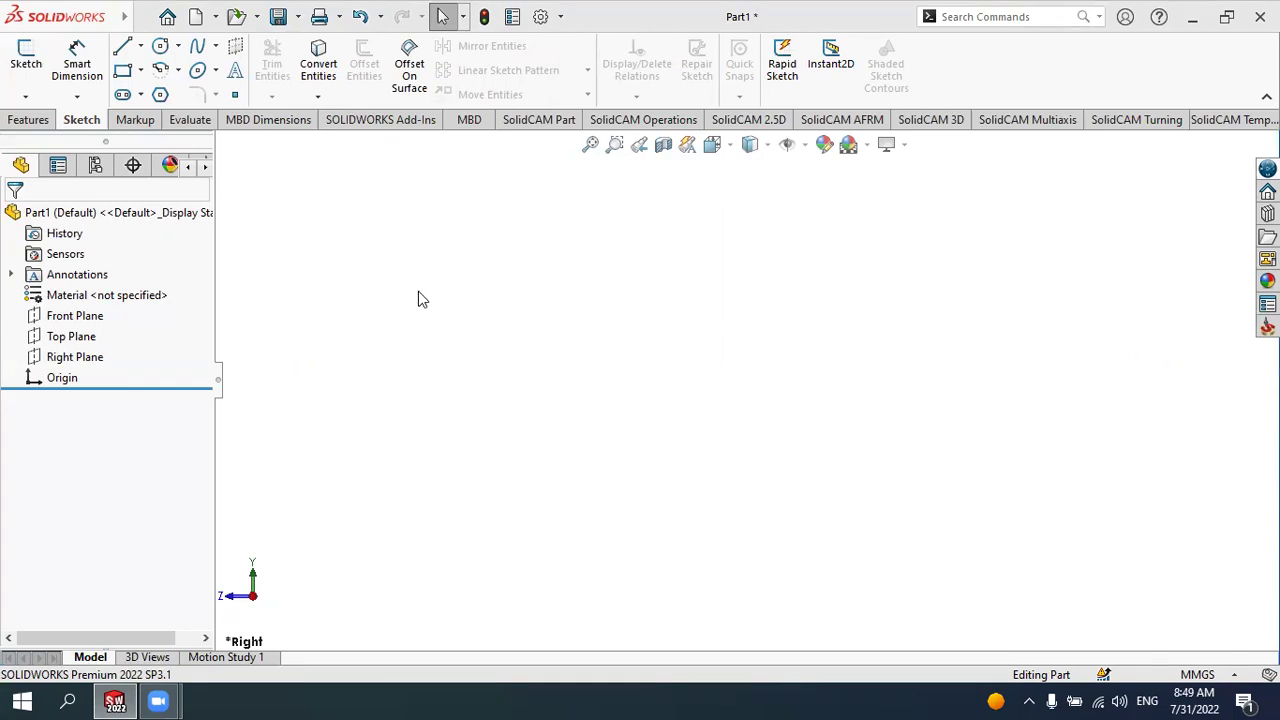
# Step: Open a new sketch, Sketch3, on the Front Plane
pyautogui.click(76, 318)
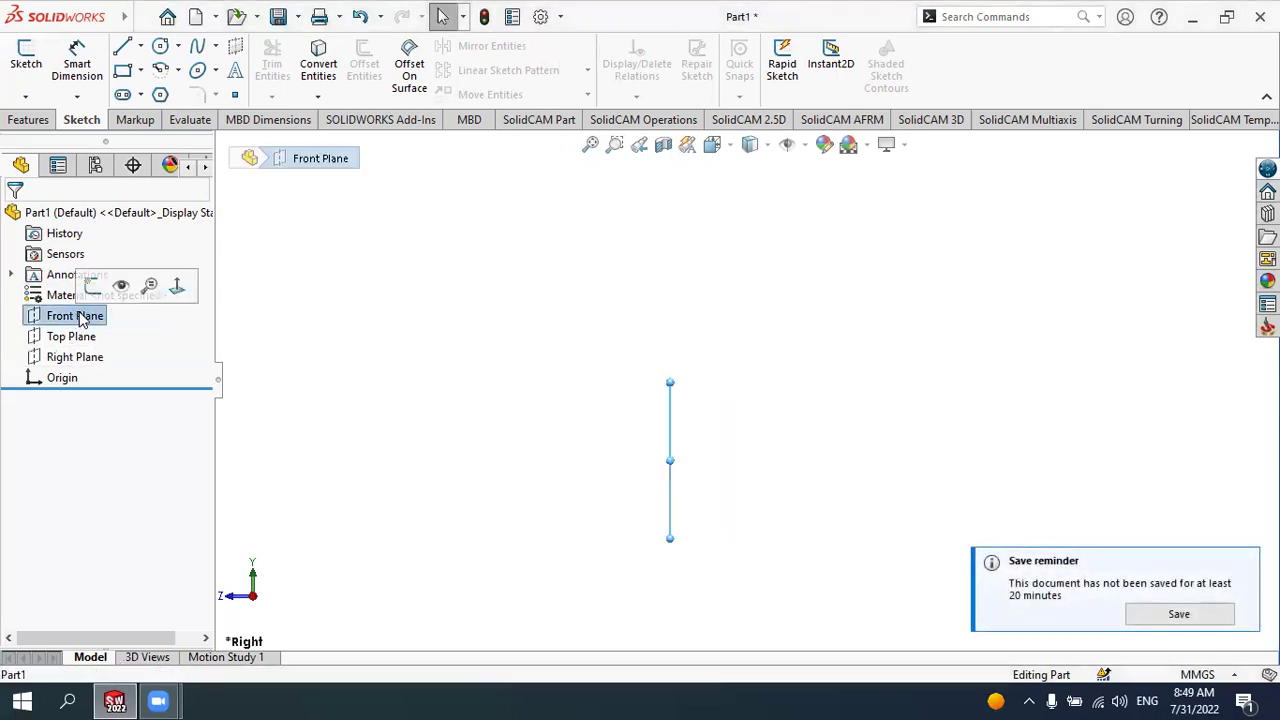
pyautogui.click(92, 287)
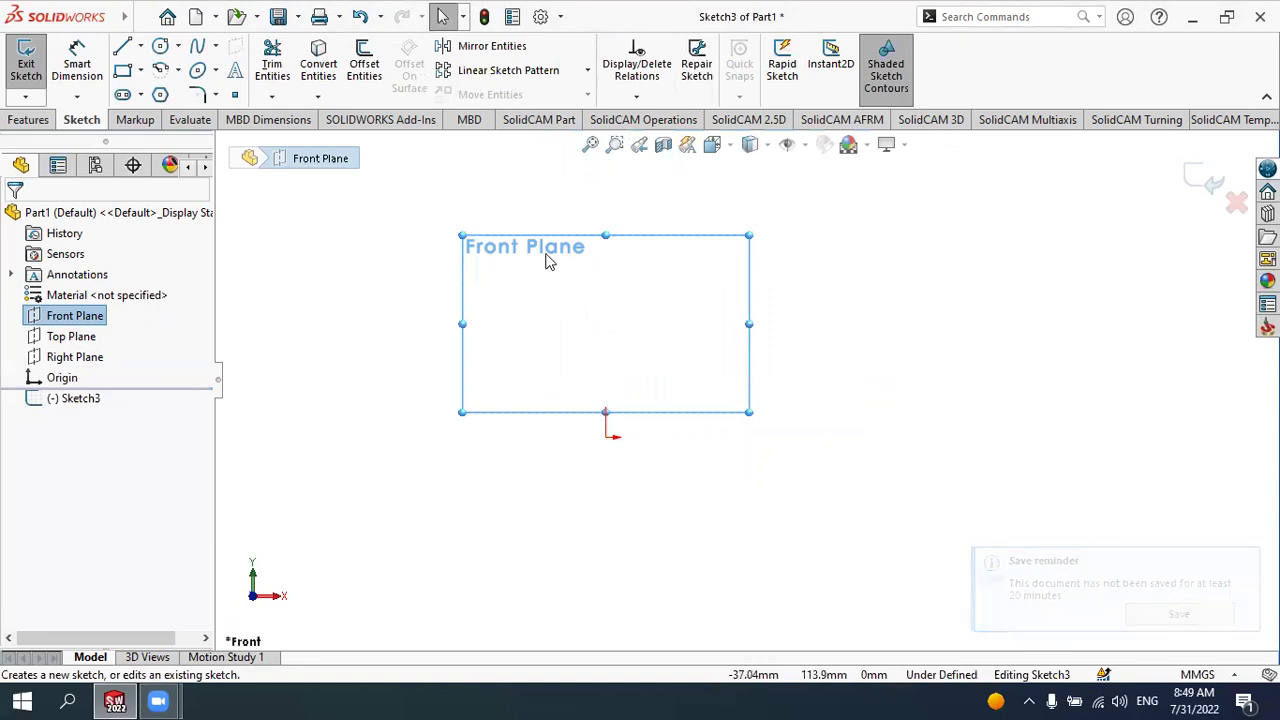
# Step: Activate the Straight Slot tool and zoom in on the Front Plane
pyautogui.click(122, 95)
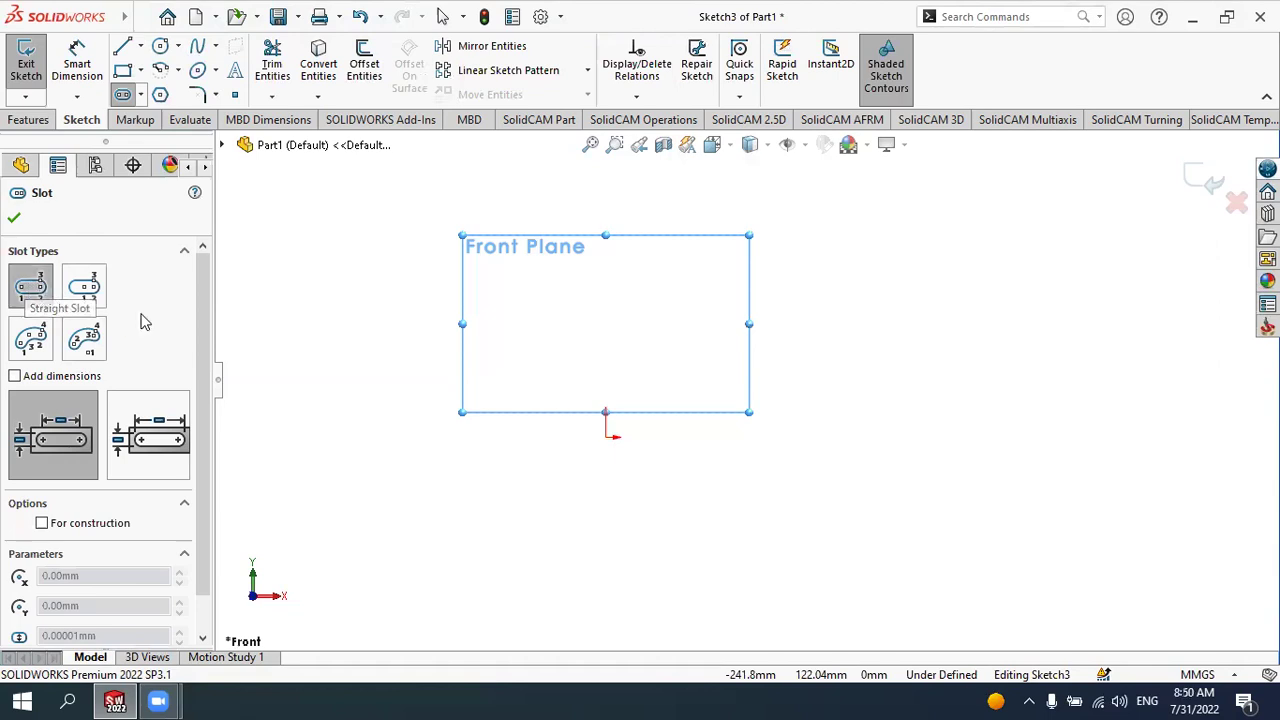
pyautogui.scroll(1, 645, 327)
pyautogui.scroll(-3, 670, 360)
pyautogui.scroll(1, 647, 442)
pyautogui.scroll(-2, 857, 477)
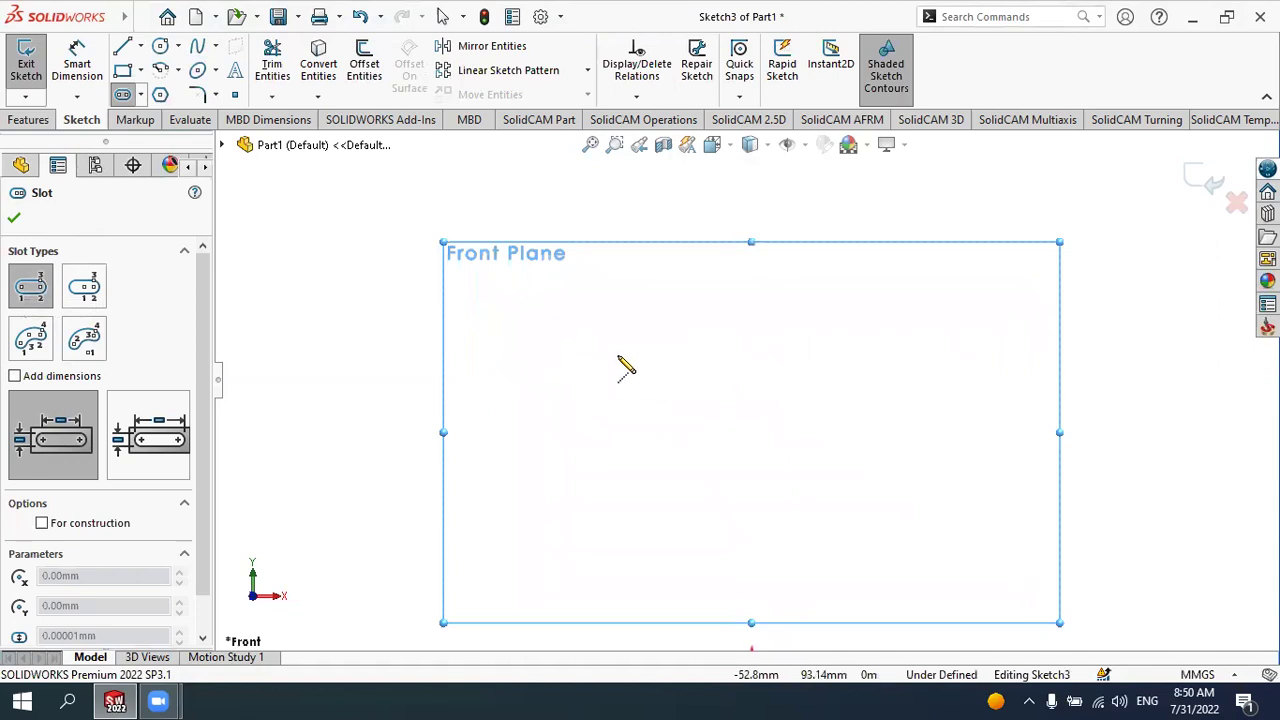
# Step: Draw a horizontal straight slot above the origin, about 37.34 mm wide
pyautogui.click(540, 367)
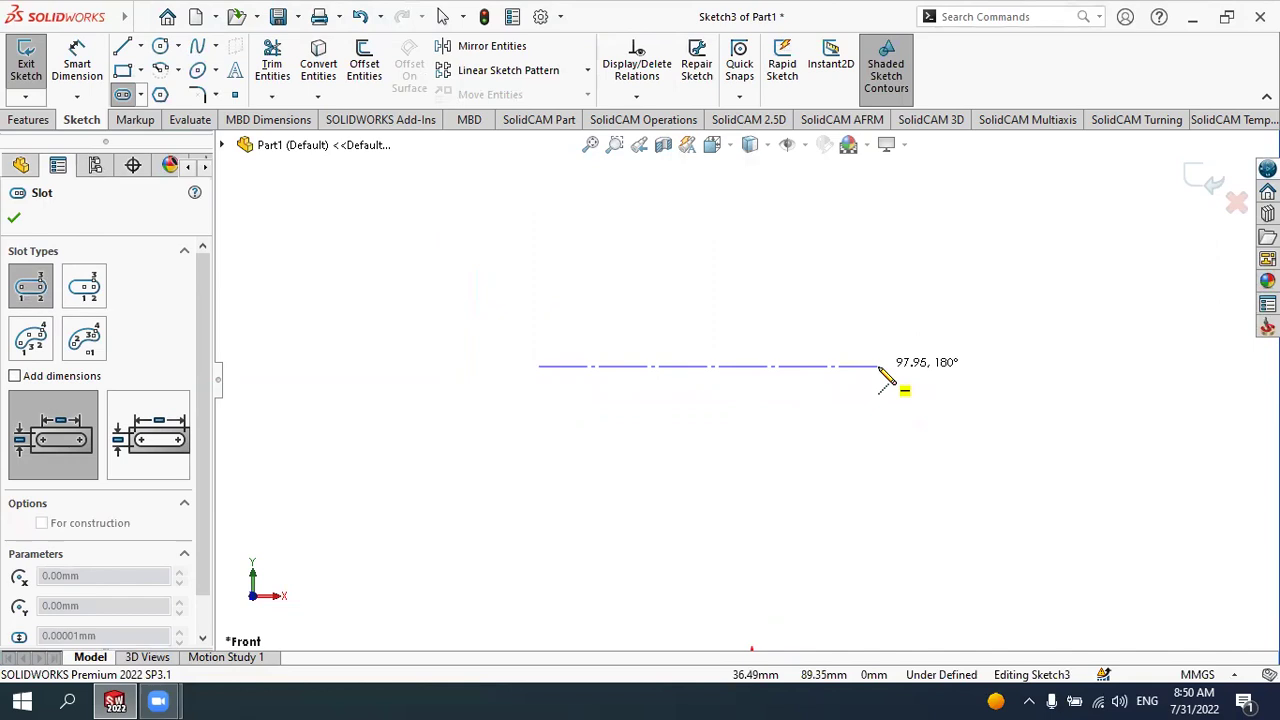
pyautogui.click(879, 367)
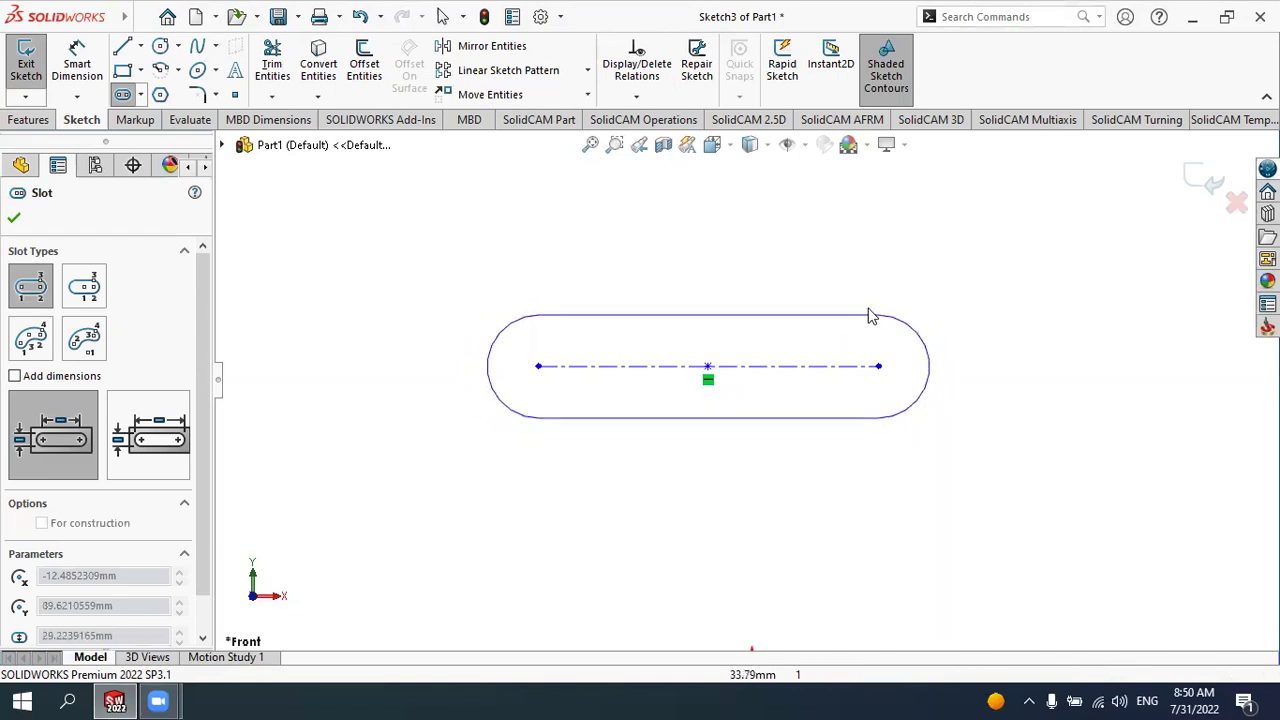
pyautogui.click(871, 311)
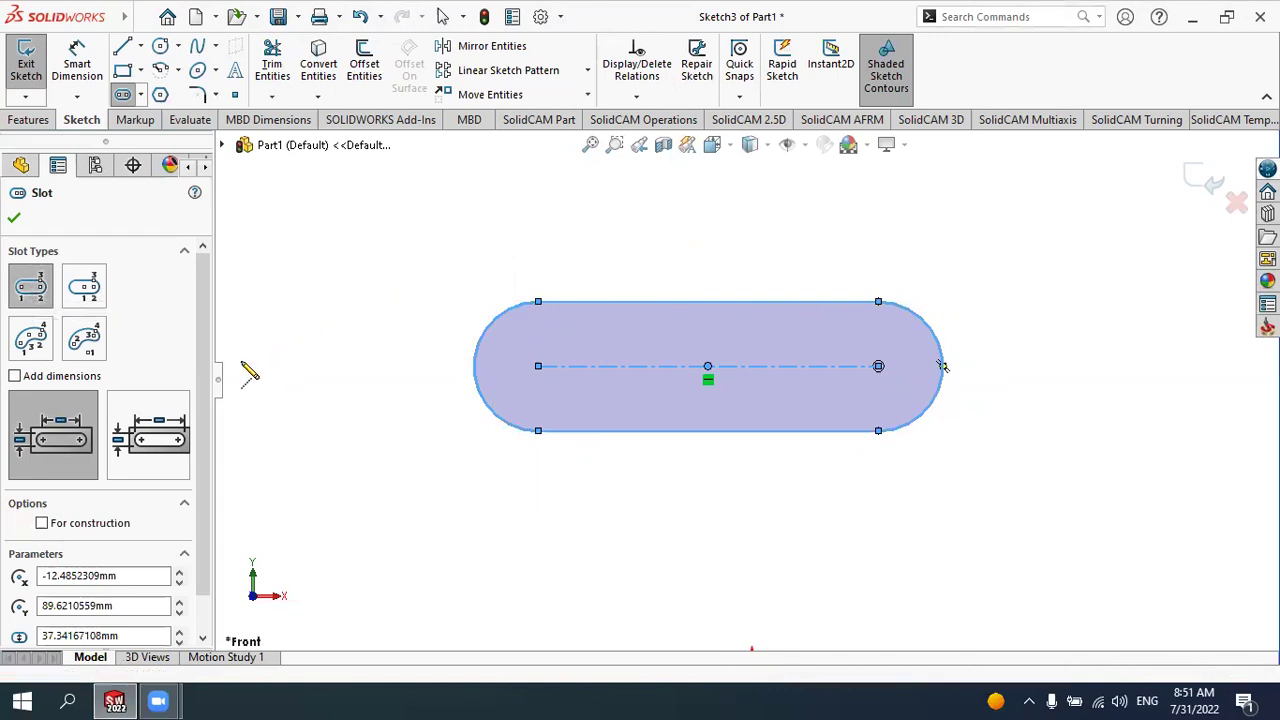
pyautogui.scroll(-2, 203, 535)
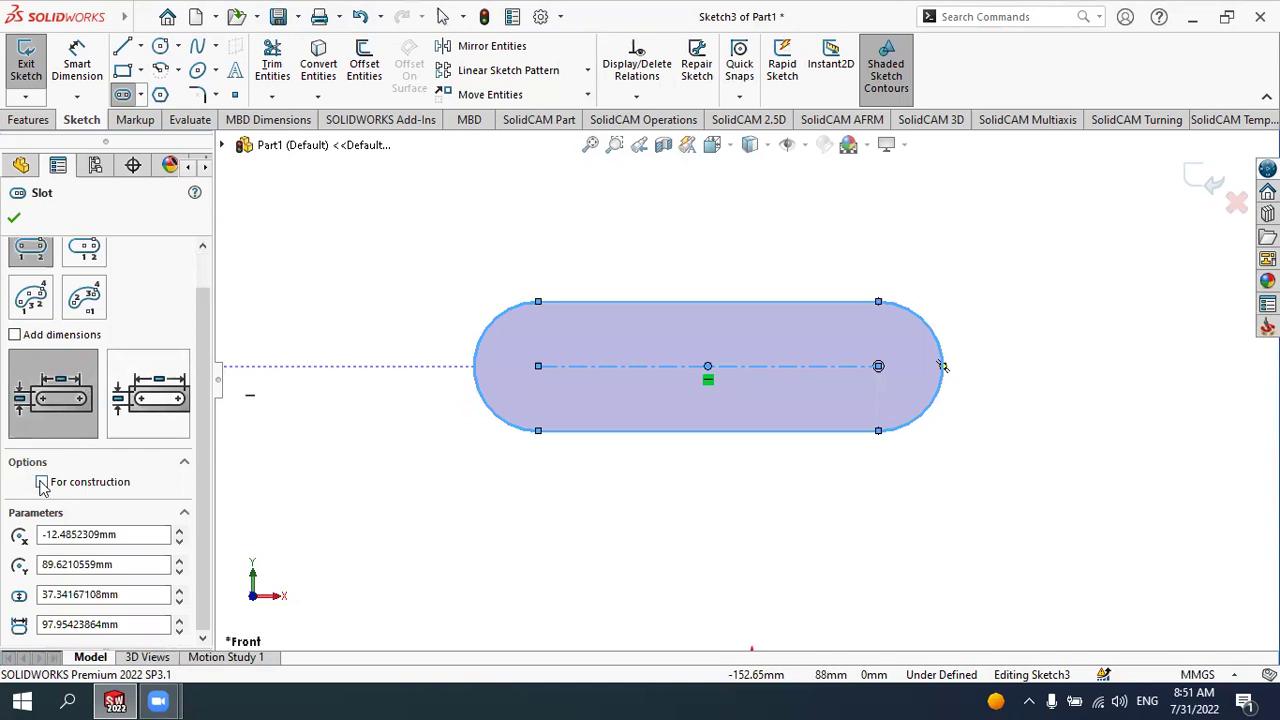
pyautogui.click(42, 483)
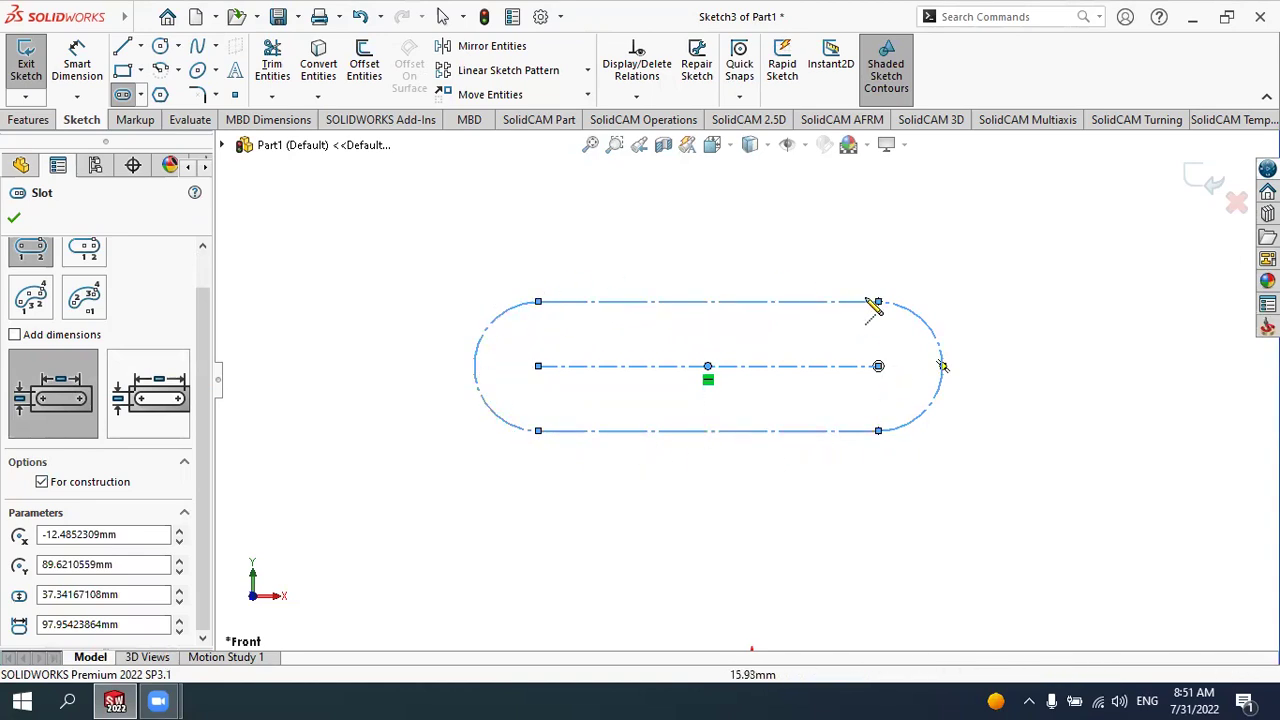
pyautogui.click(42, 482)
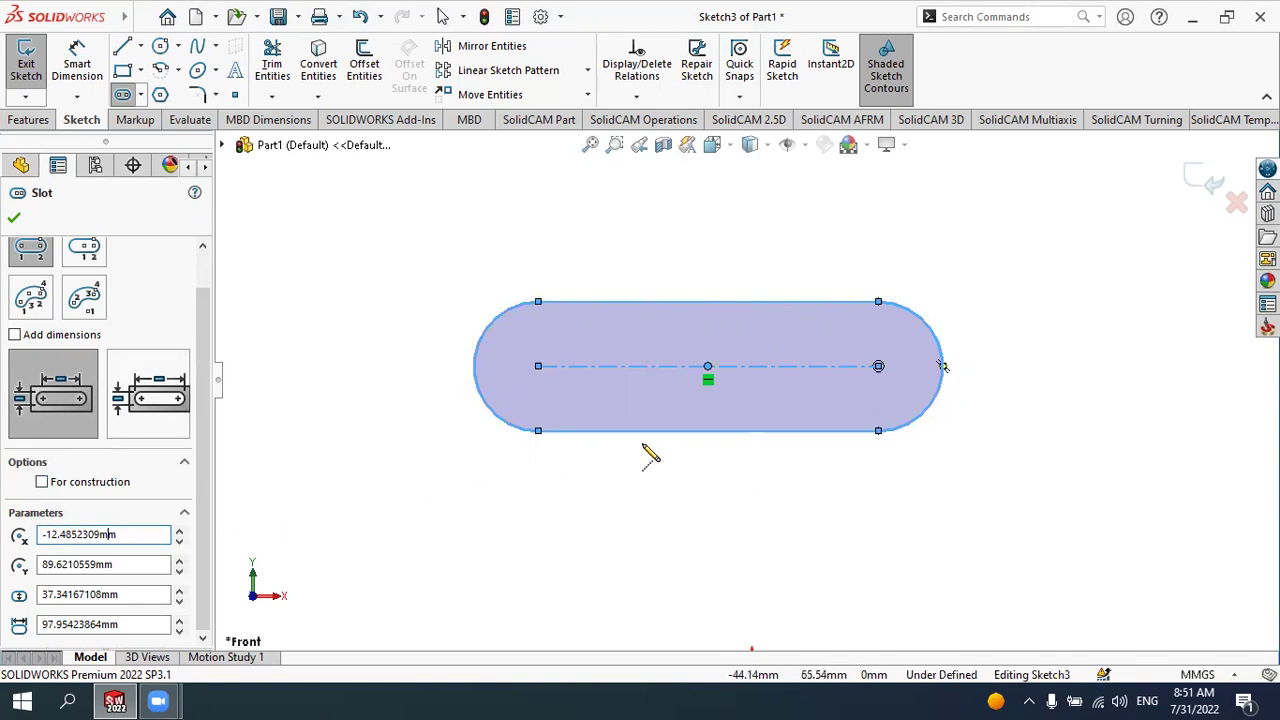
# Step: Set the slot's Center X and Center Y to 0 so it sits on the origin
pyautogui.press('z')
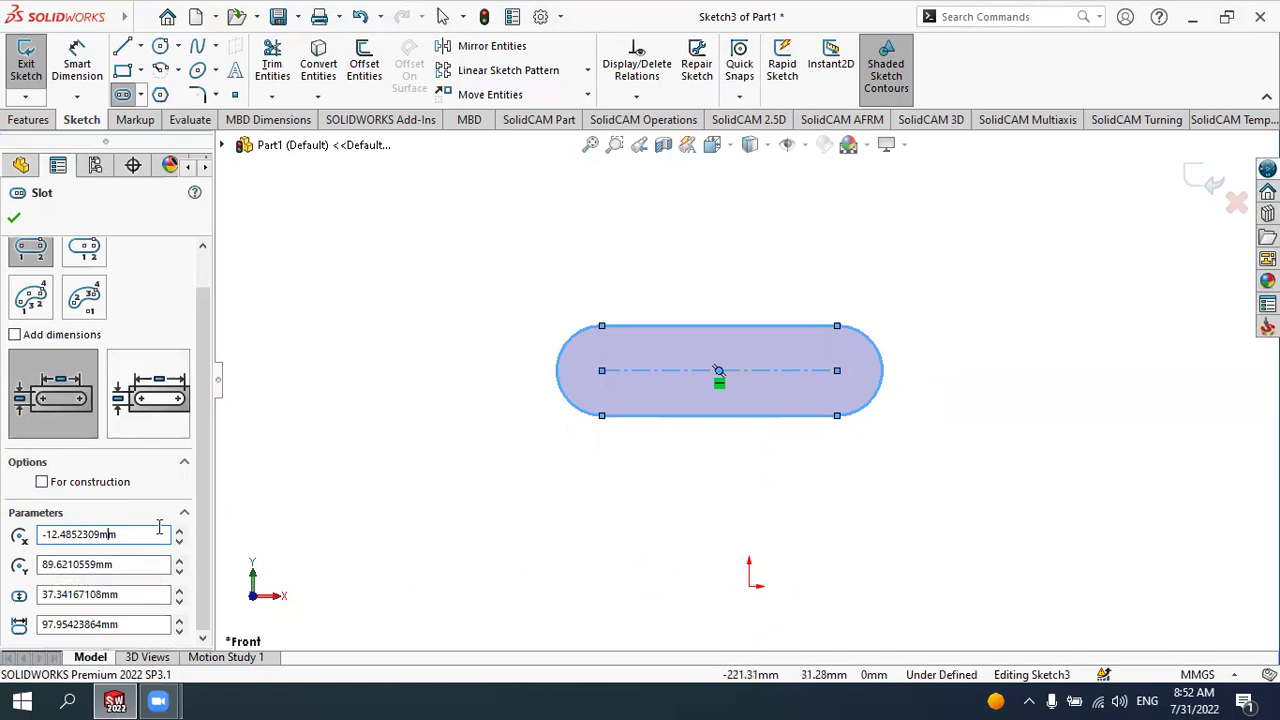
pyautogui.moveTo(125, 536); pyautogui.dragTo(13, 536)
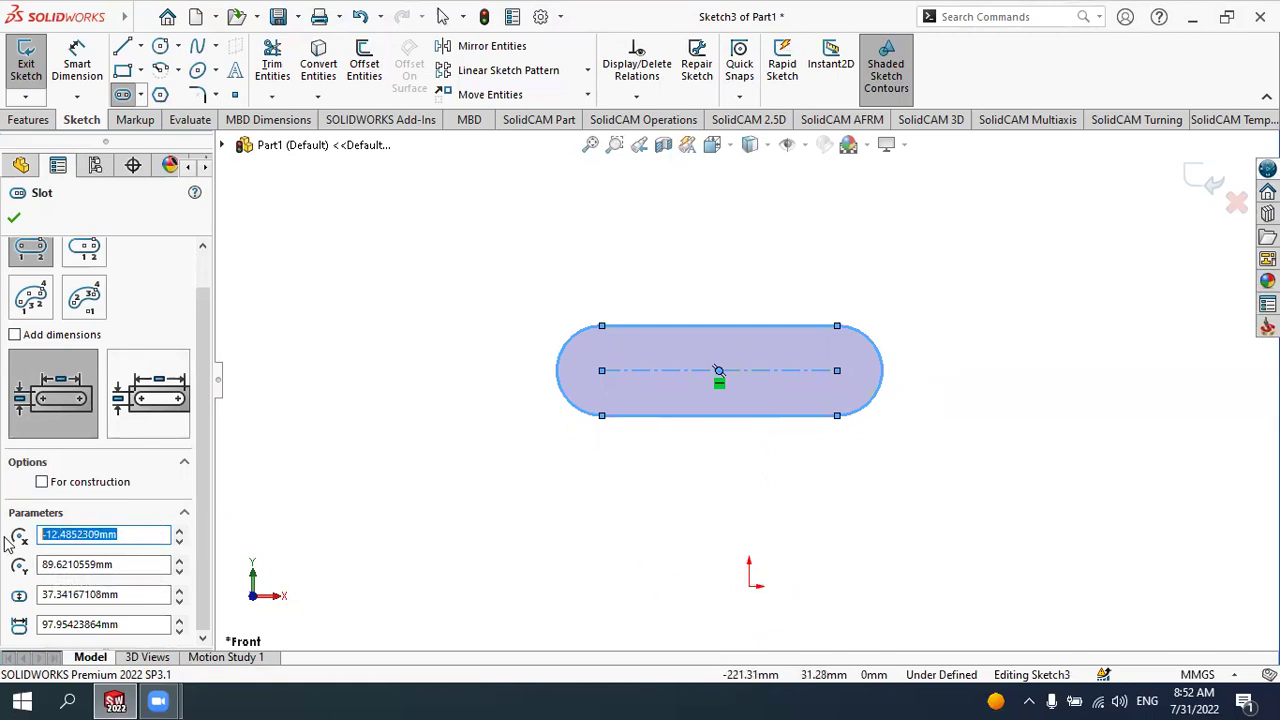
pyautogui.write('0')
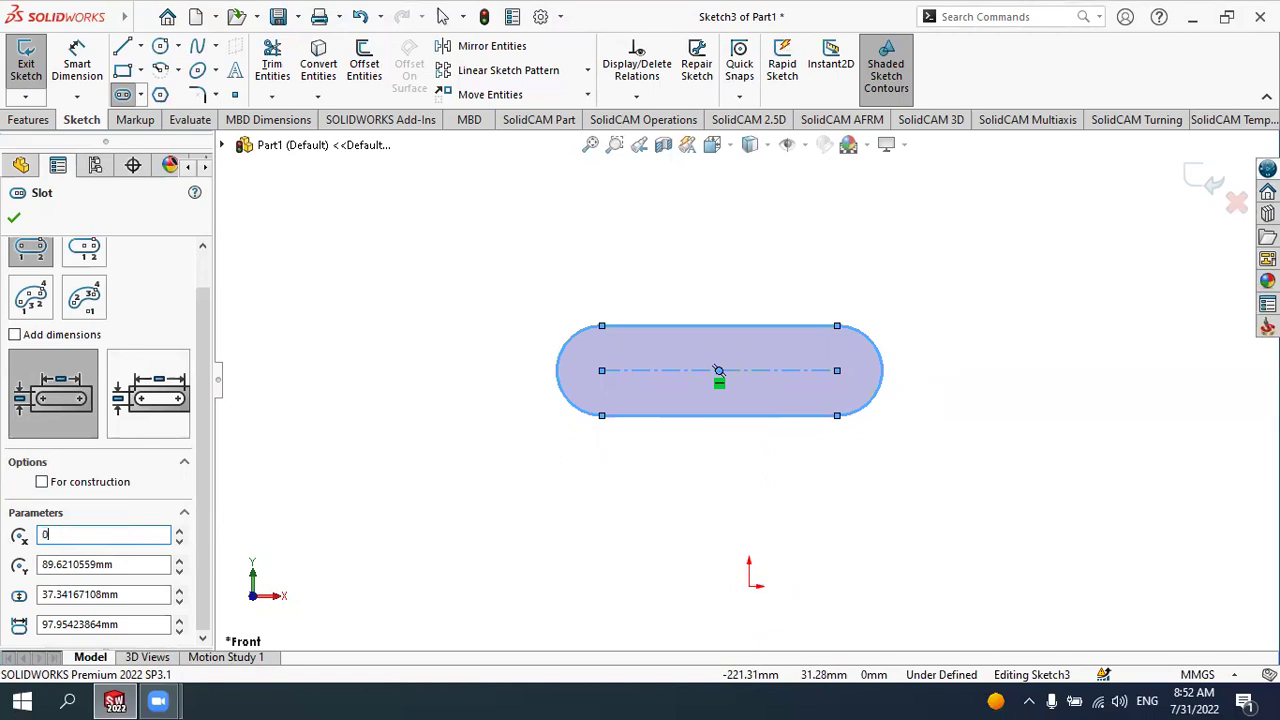
pyautogui.press('Return')
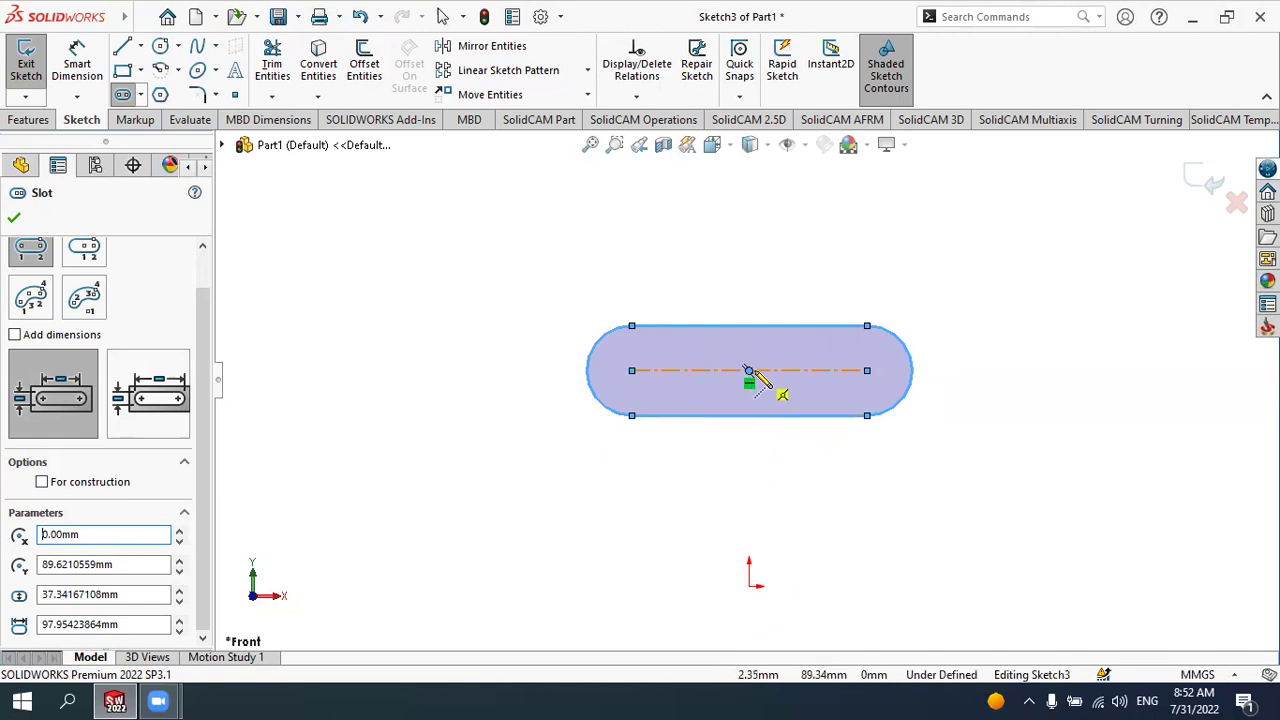
pyautogui.moveTo(116, 563); pyautogui.dragTo(20, 566)
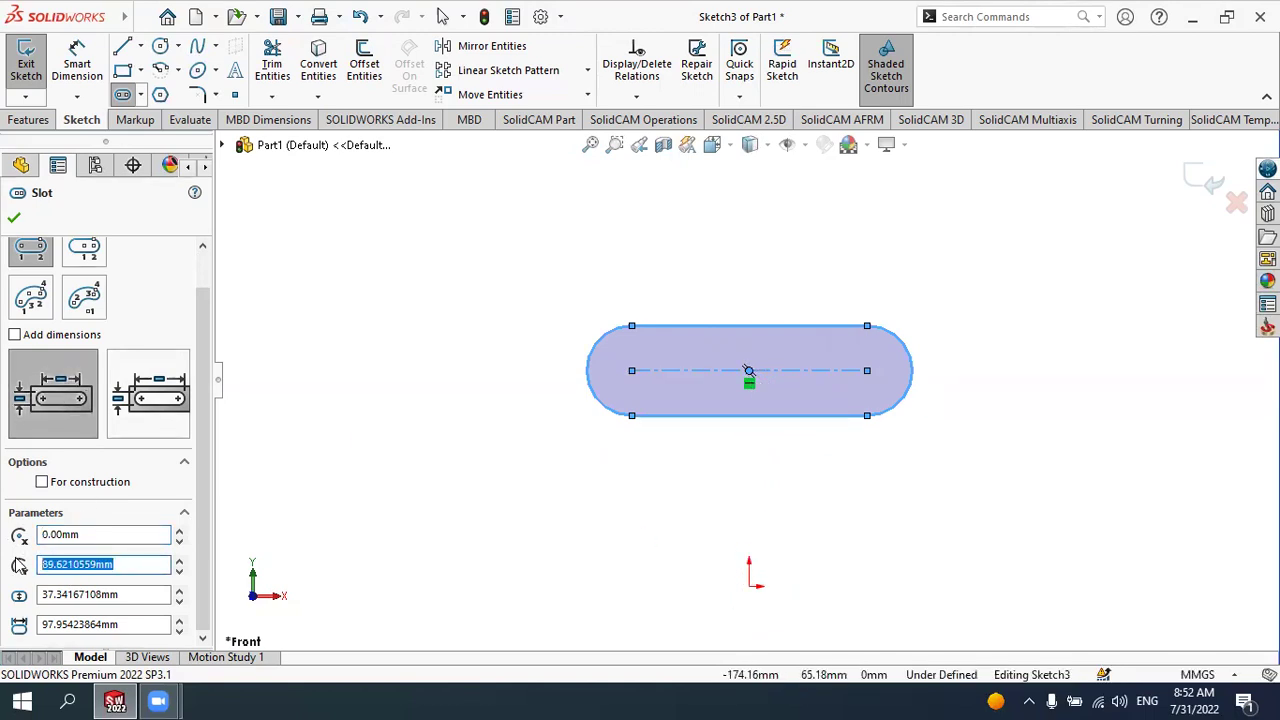
pyautogui.write('0')
pyautogui.press('Return')
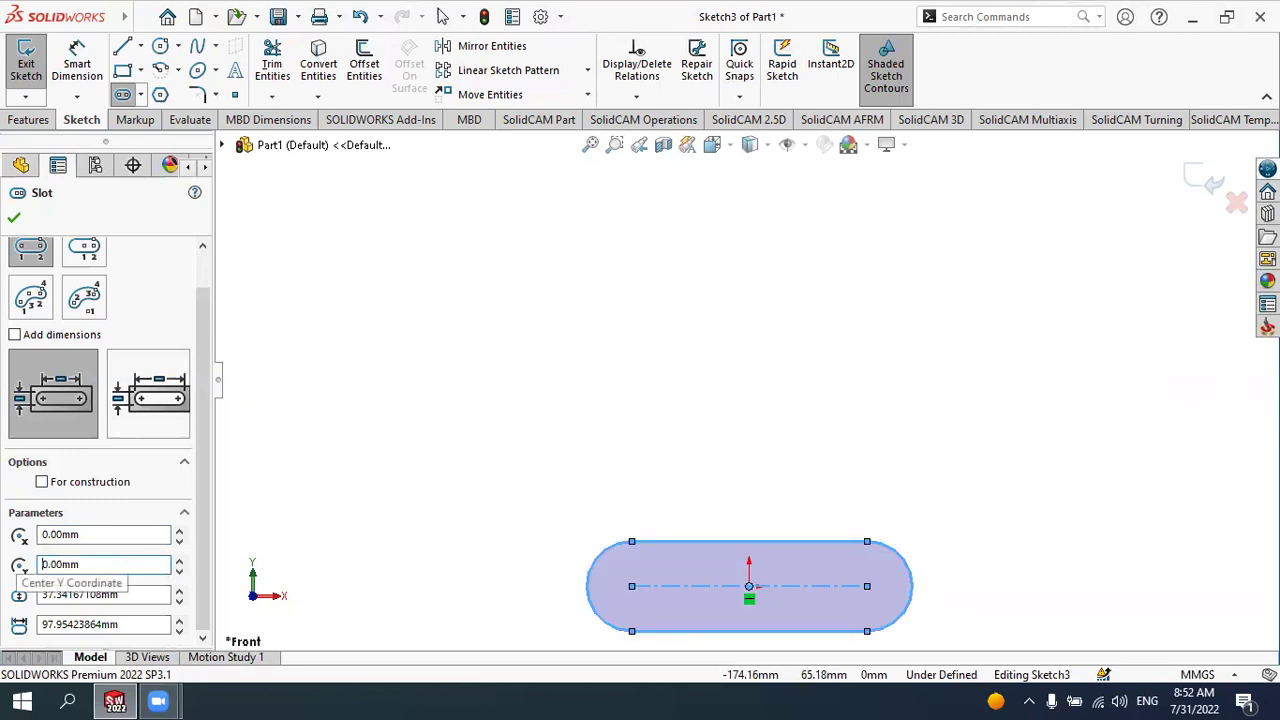
pyautogui.scroll(2, 651, 514)
pyautogui.scroll(-2, 766, 486)
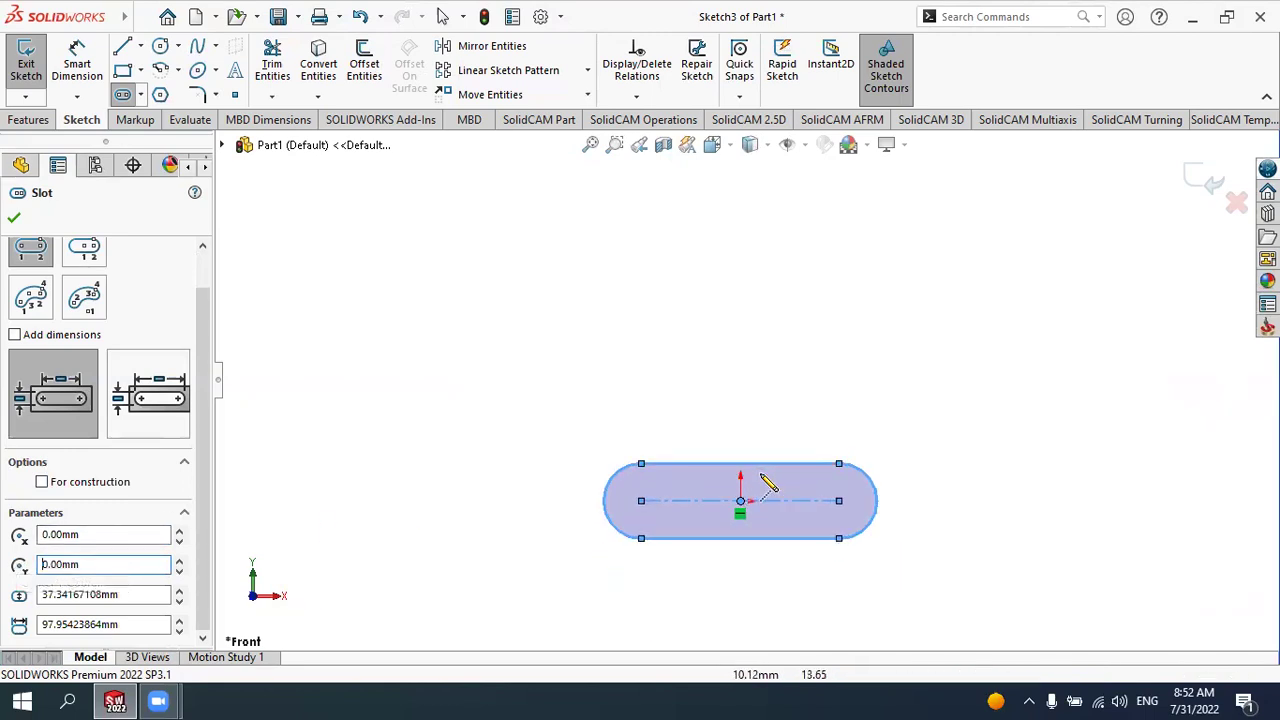
pyautogui.scroll(-3, 760, 490)
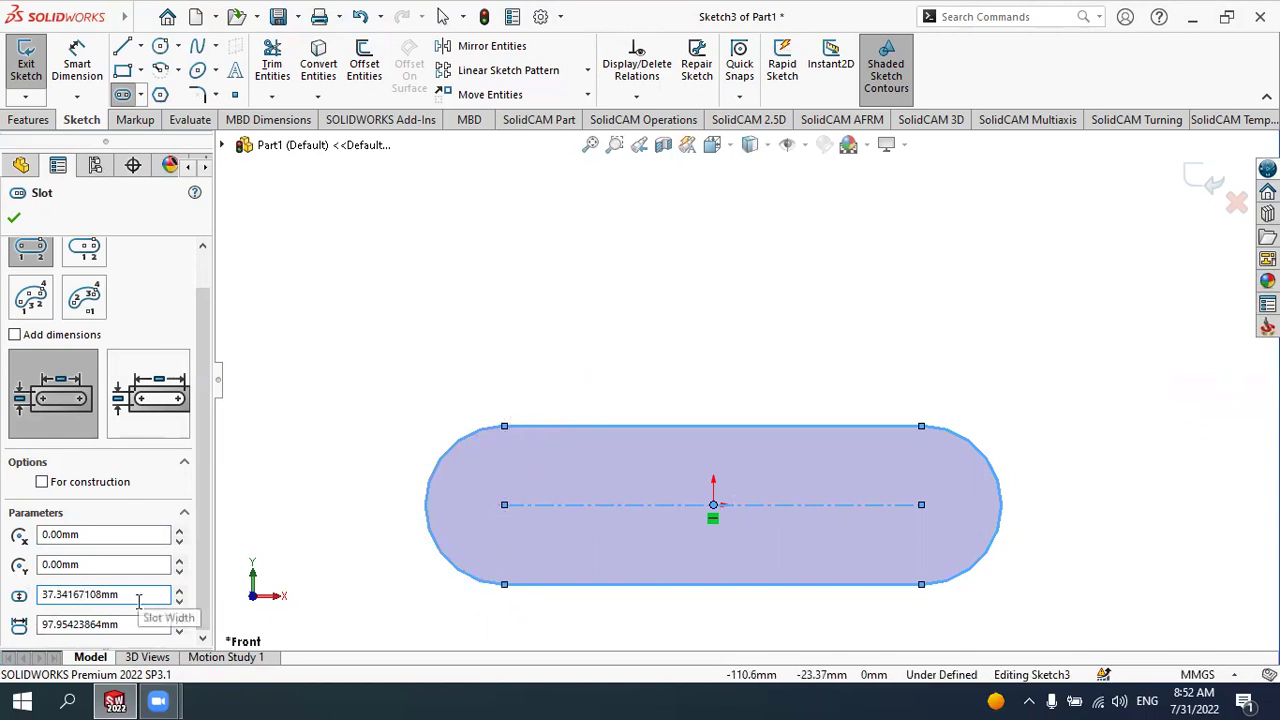
# Step: Set the straight slot's width to 40 mm and length to 100 mm
pyautogui.moveTo(132, 596); pyautogui.dragTo(5, 600)
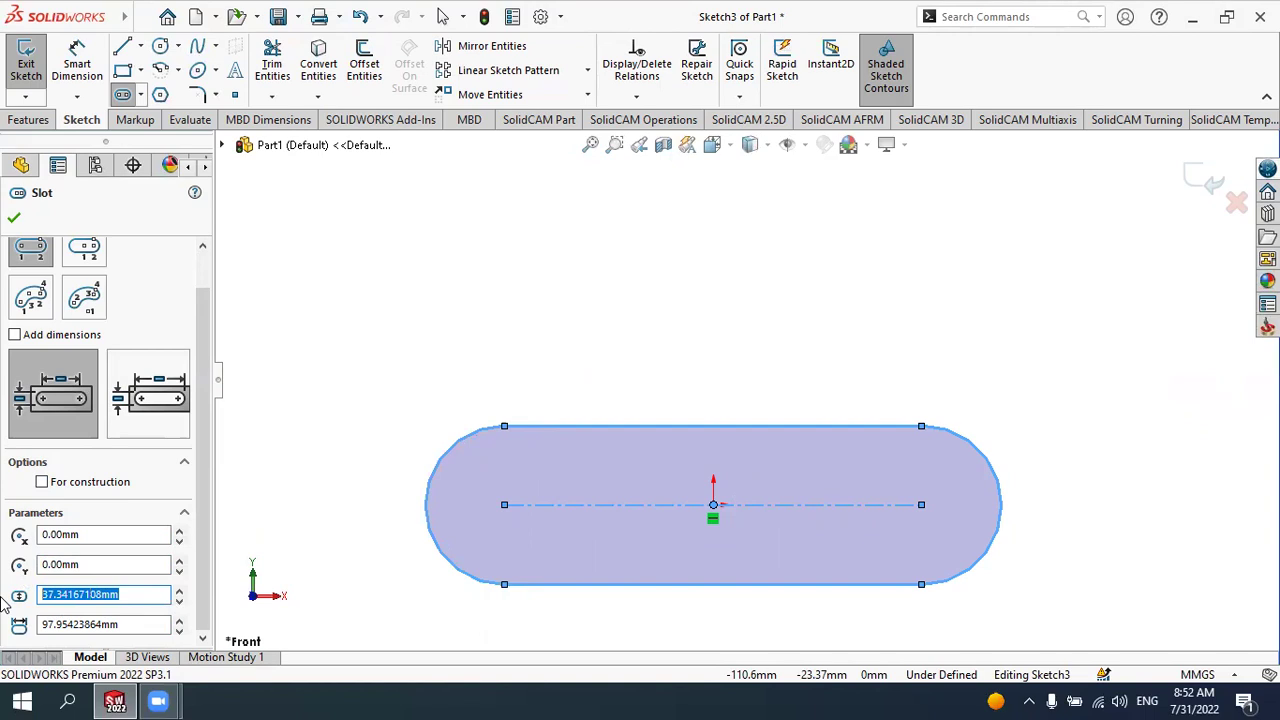
pyautogui.write('40')
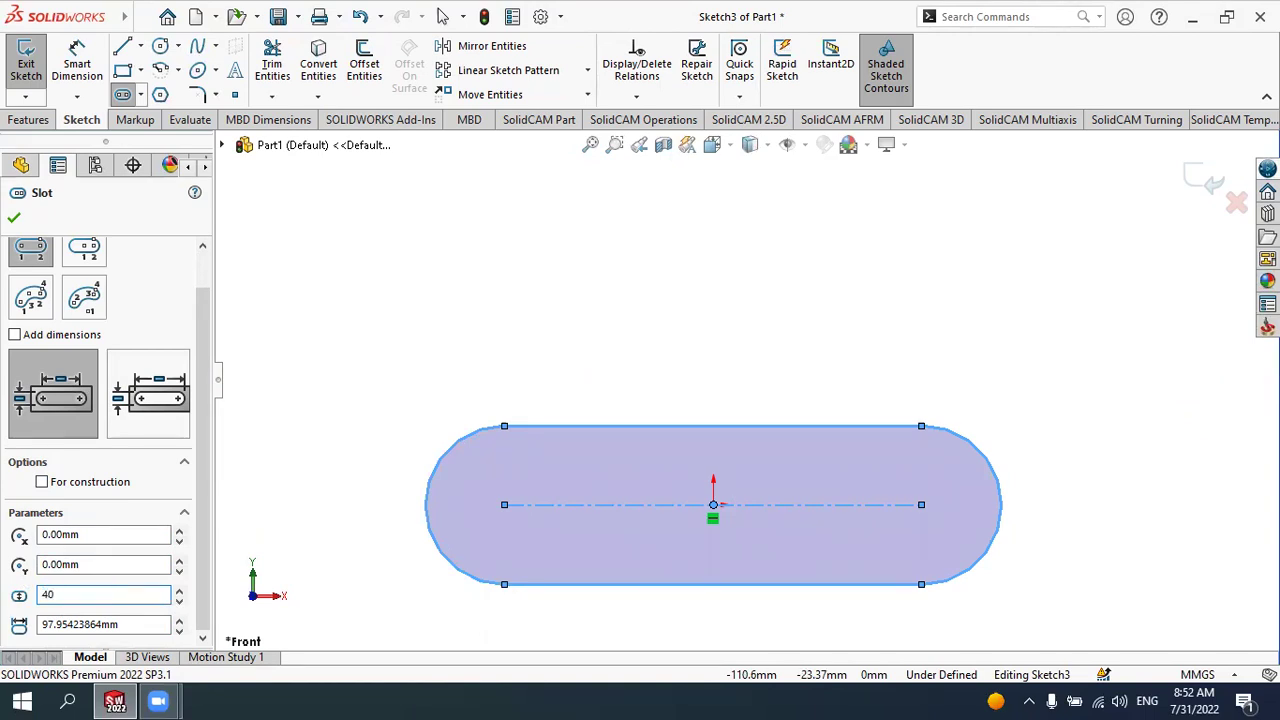
pyautogui.press('Return')
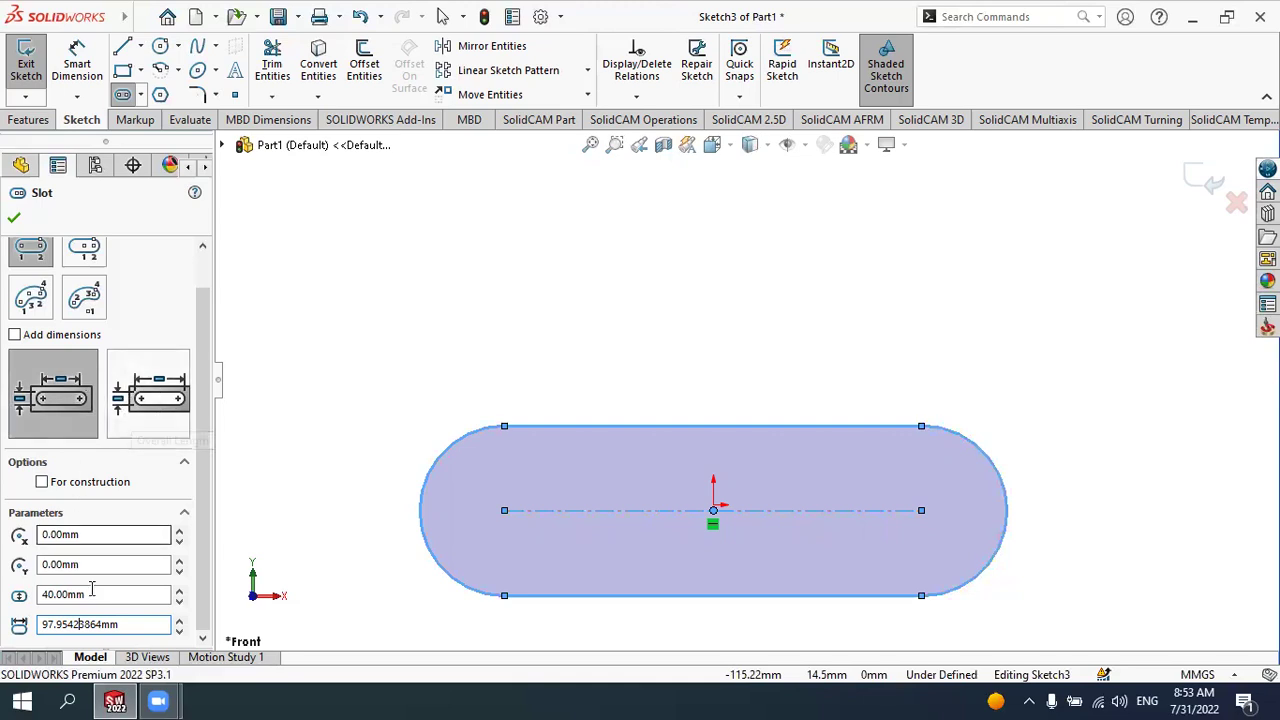
pyautogui.moveTo(130, 624); pyautogui.dragTo(21, 620)
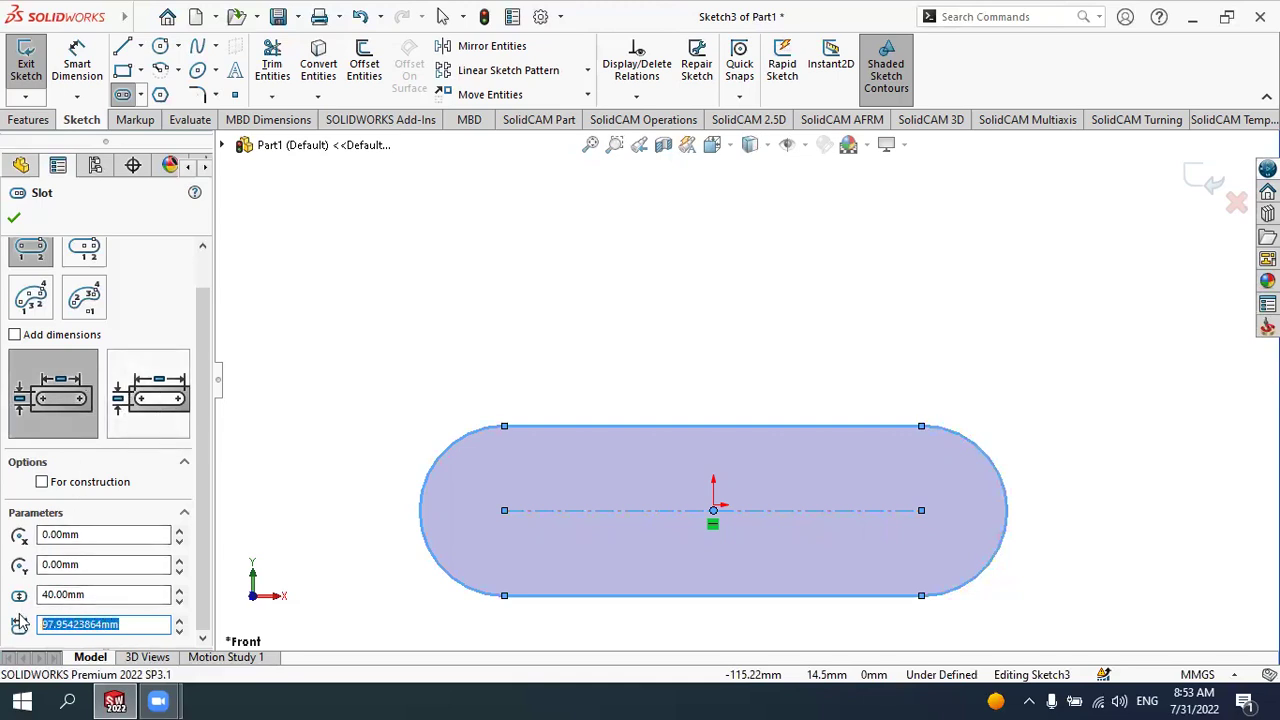
pyautogui.write('100')
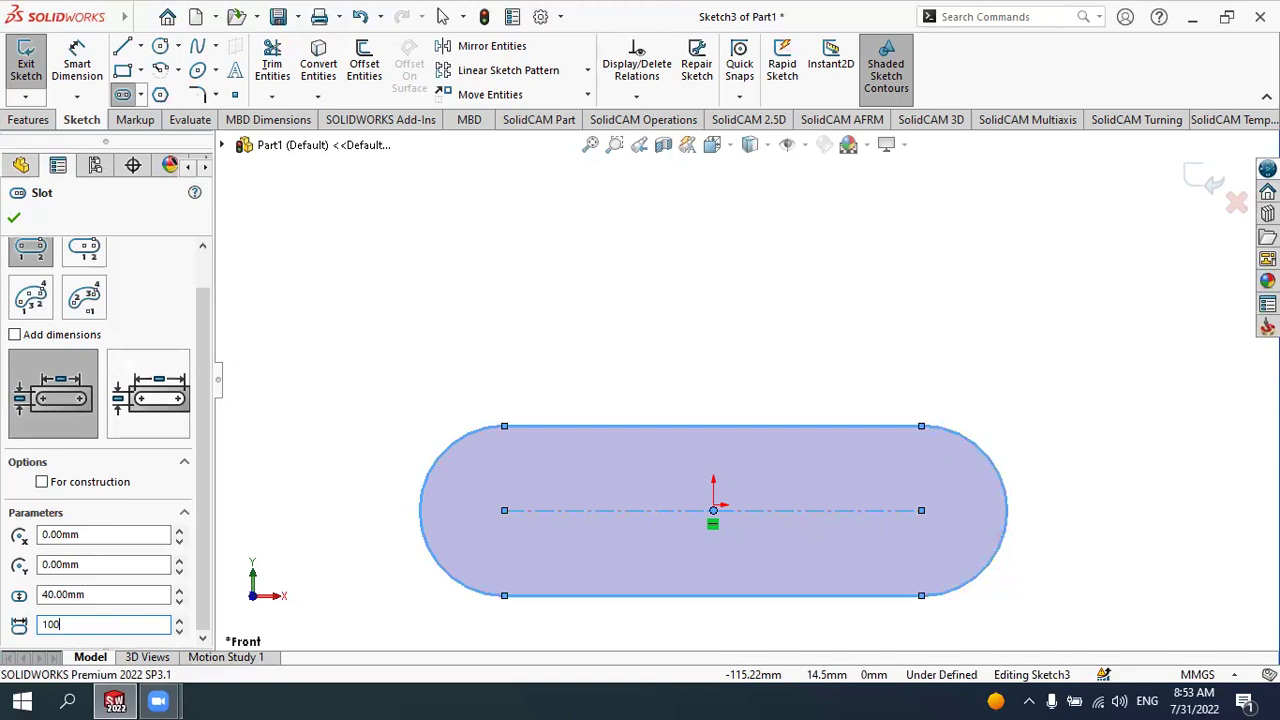
pyautogui.press('Return')
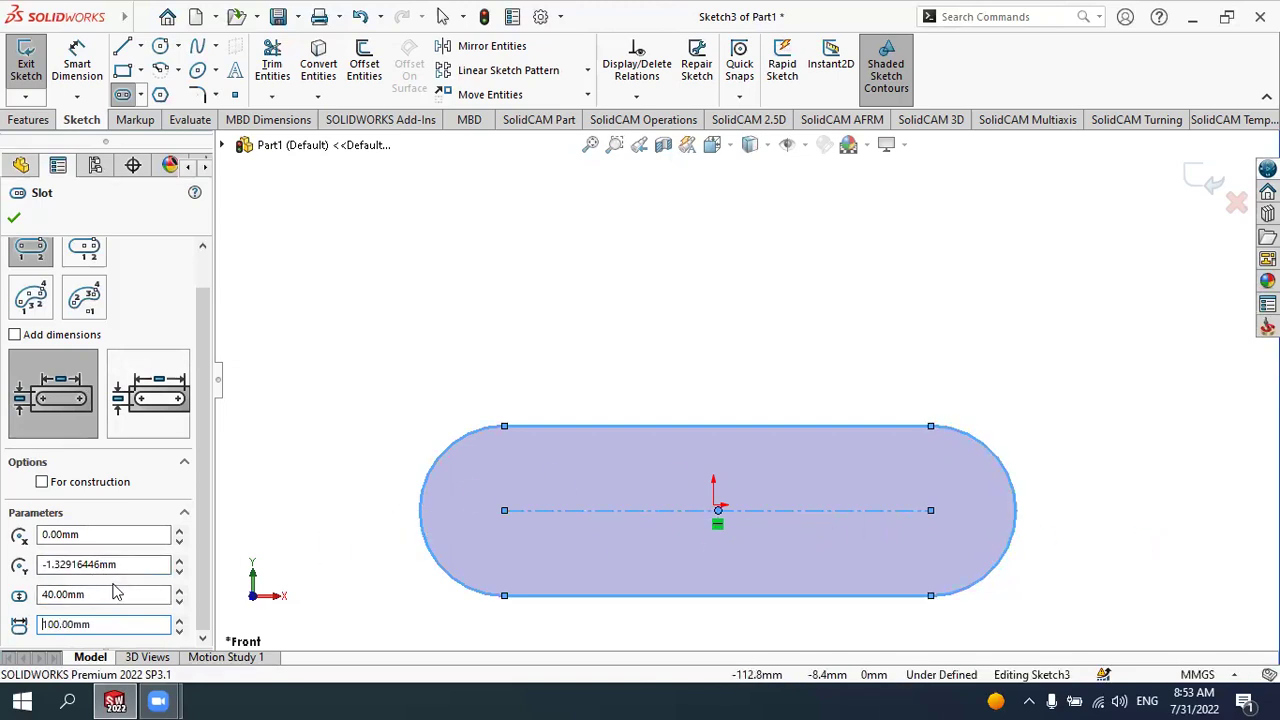
# Step: Reset the slot centre's Y to 0 and confirm the slot
pyautogui.doubleClick(88, 564)
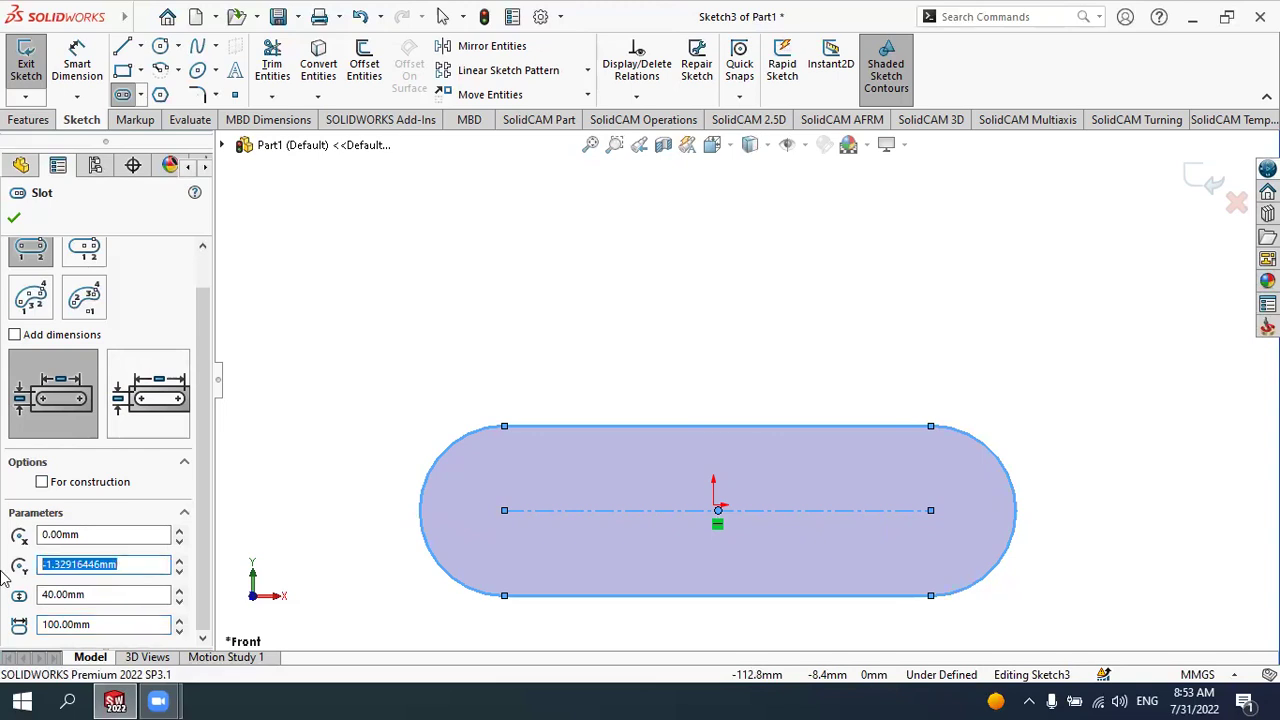
pyautogui.write('0')
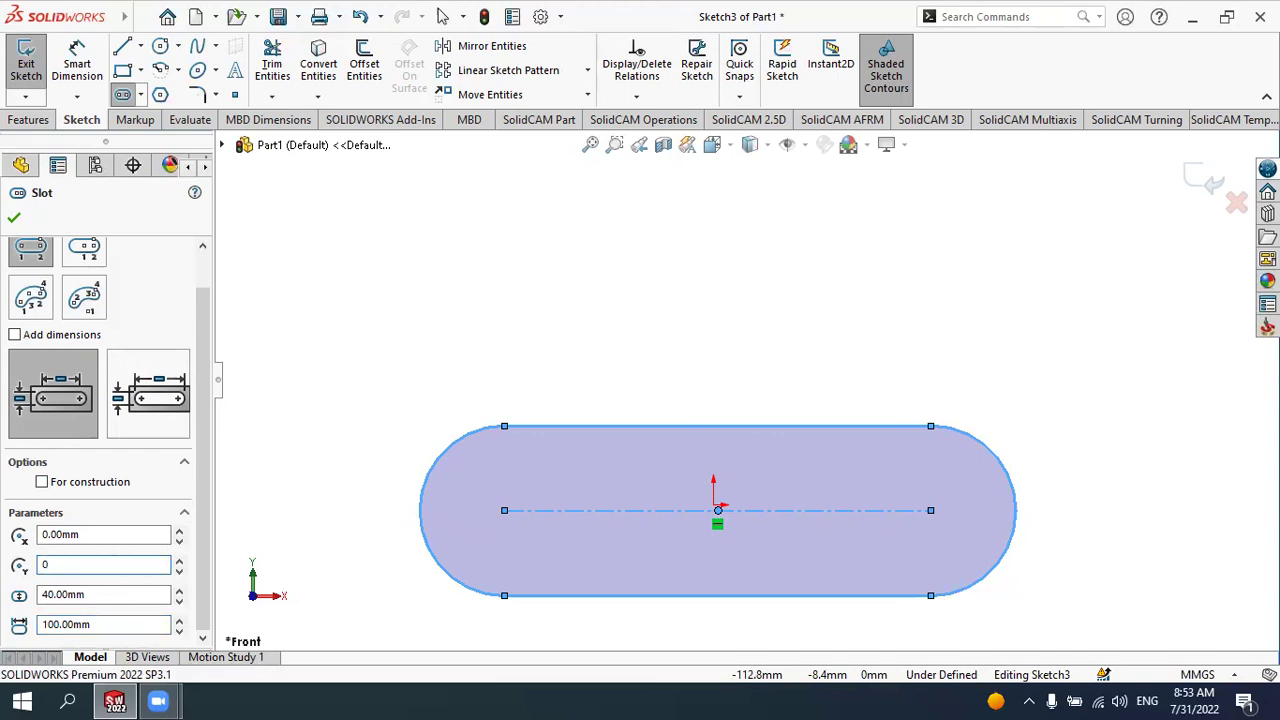
pyautogui.press('Return')
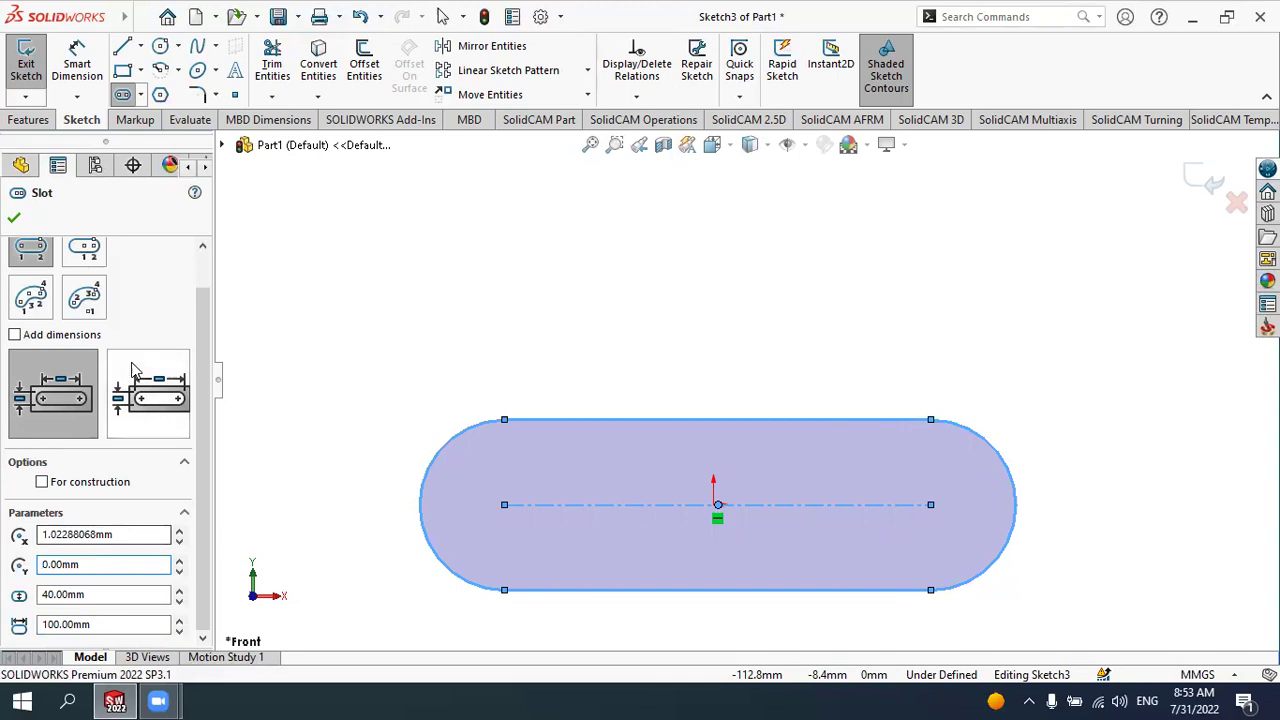
pyautogui.click(14, 220)
# Step: Restart the Straight Slot tool with overall-length dimensioning selected
pyautogui.click(579, 293)
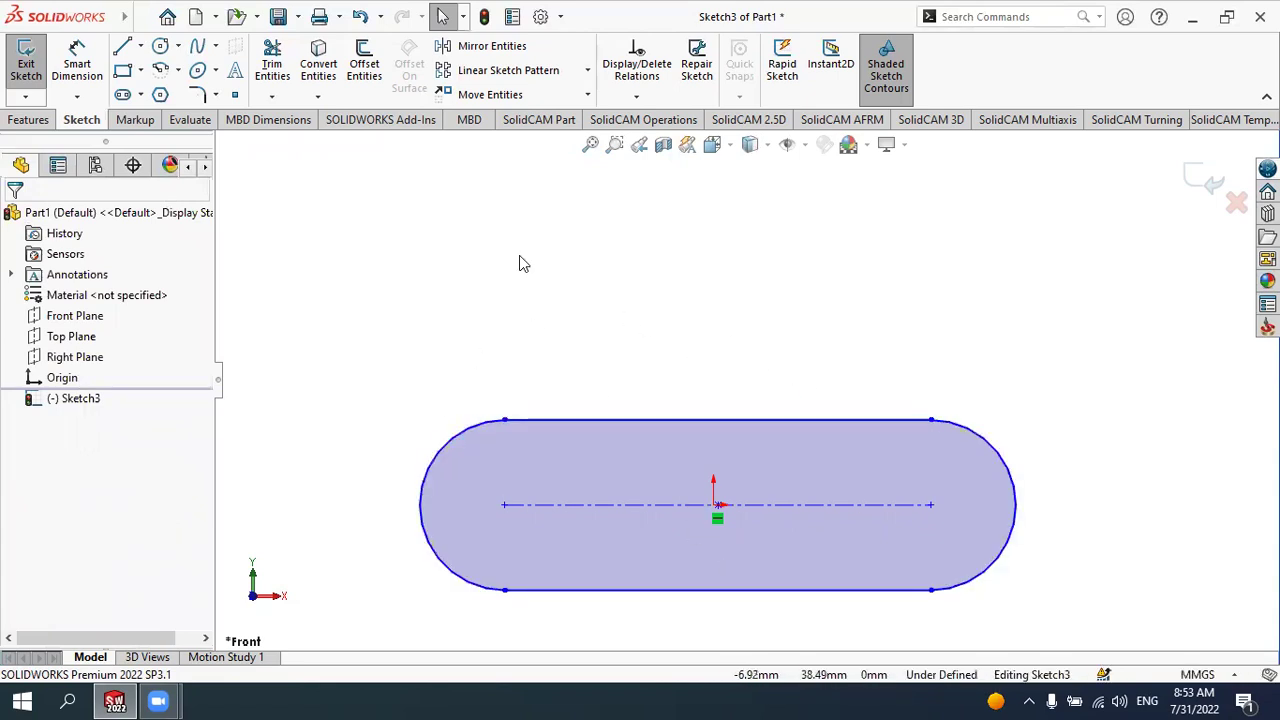
pyautogui.click(128, 100)
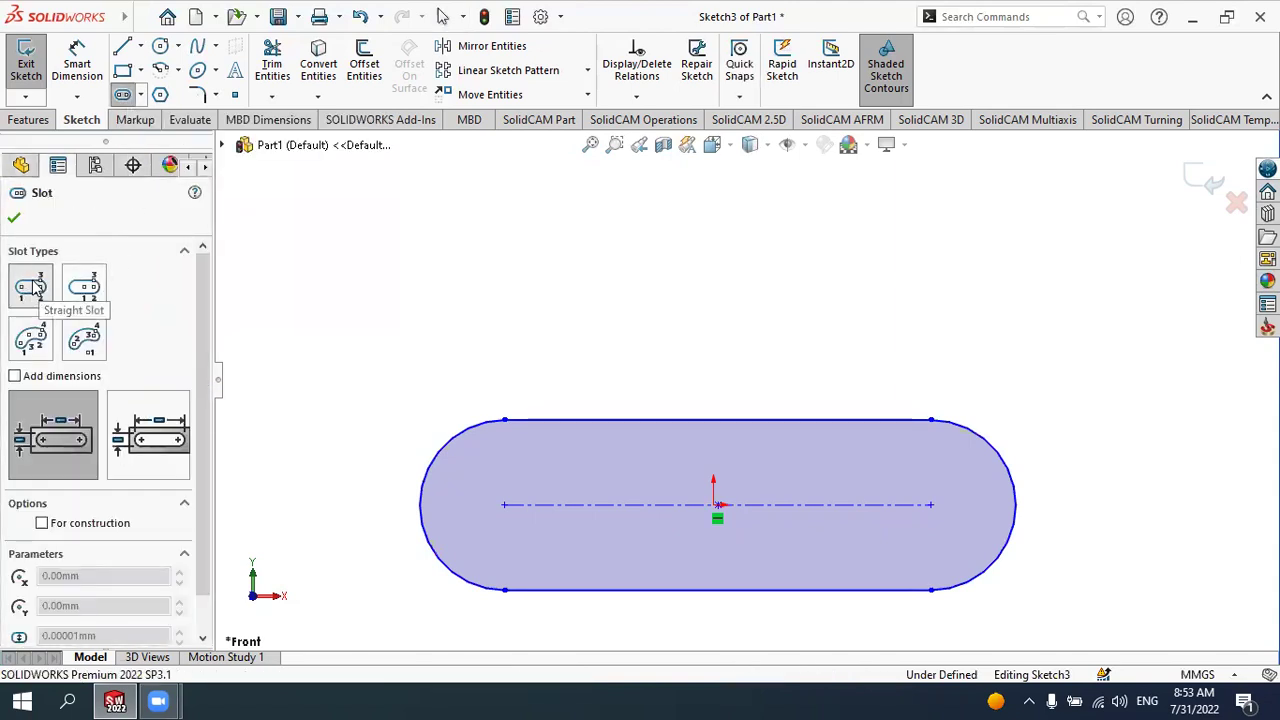
pyautogui.click(146, 428)
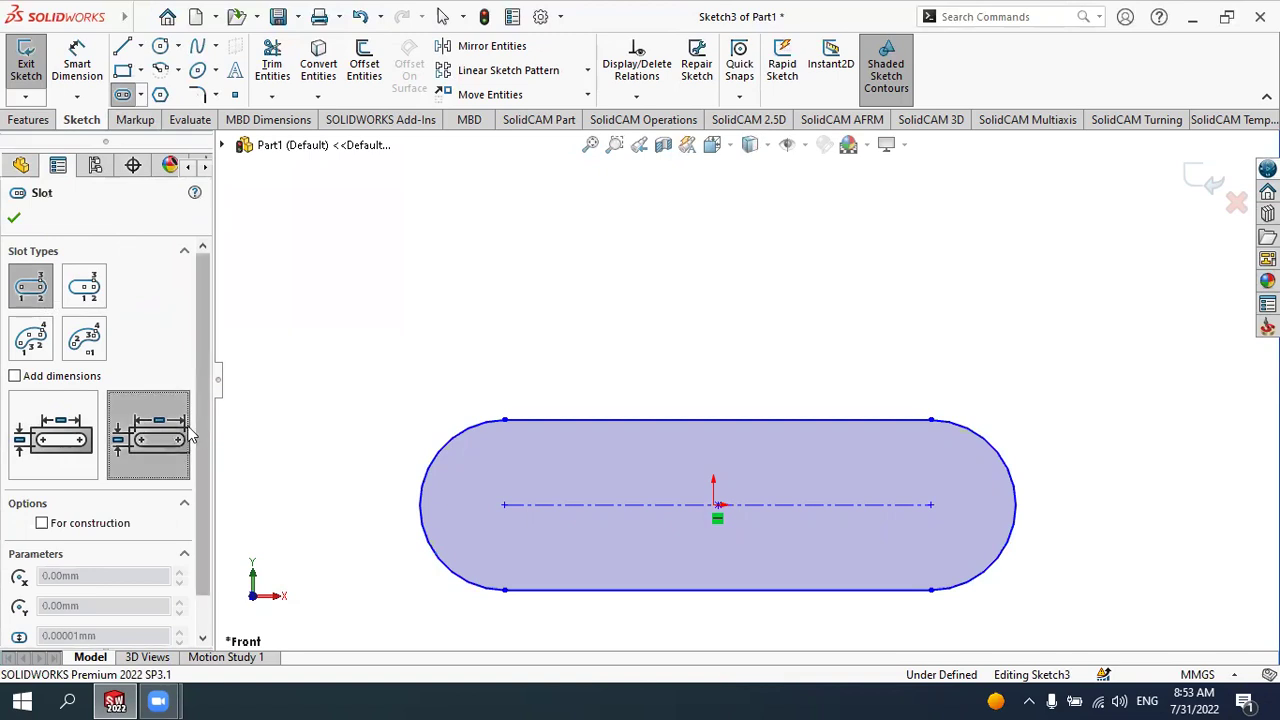
# Step: Draw a second horizontal straight slot above the first one
pyautogui.click(504, 281)
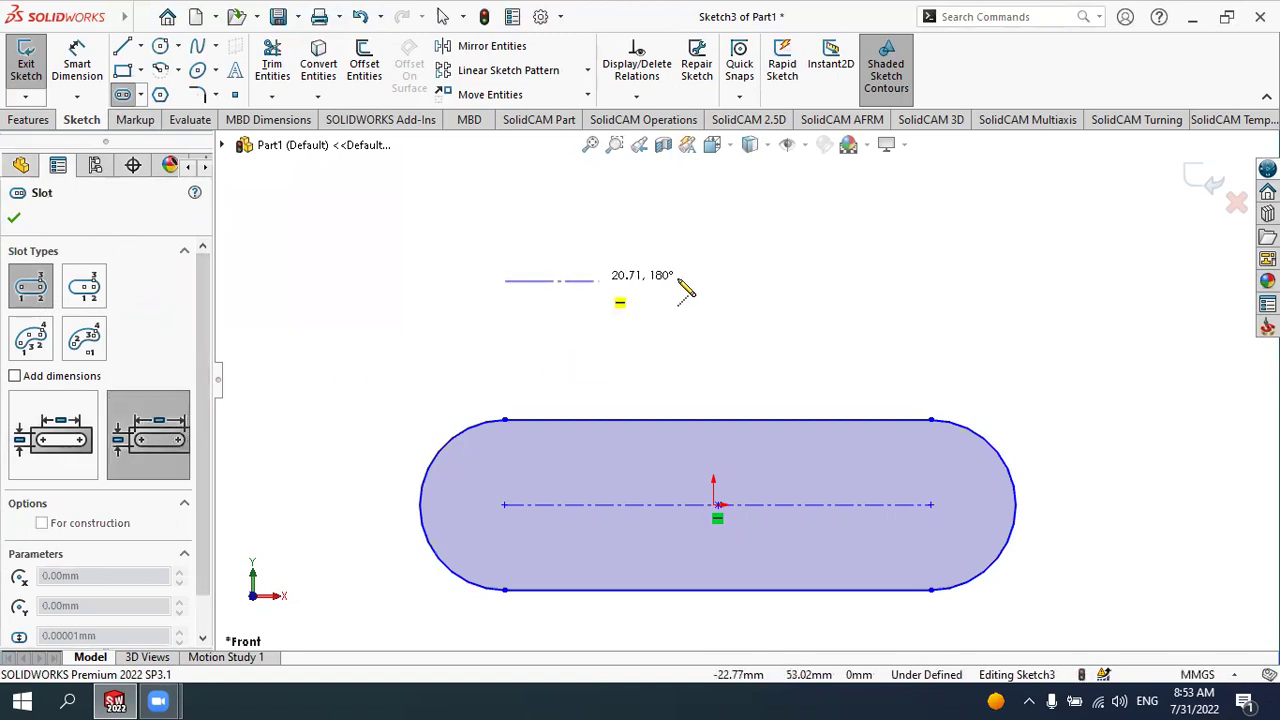
pyautogui.click(900, 281)
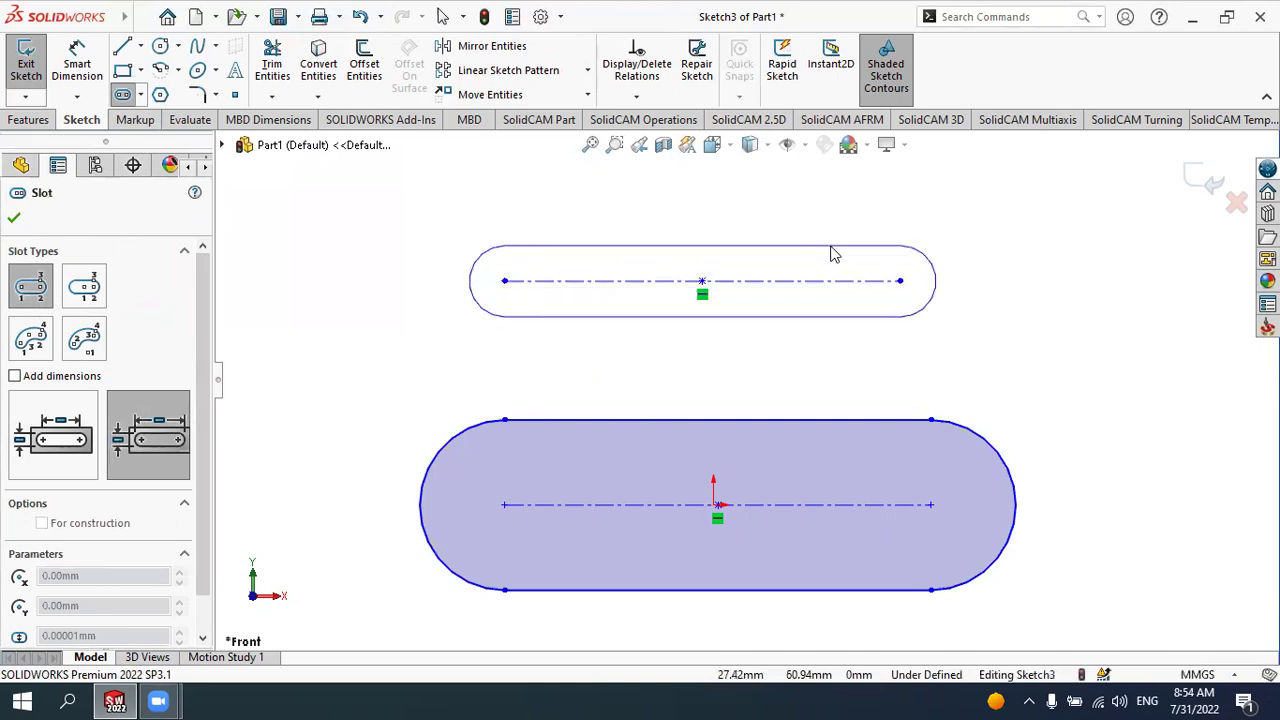
pyautogui.click(828, 237)
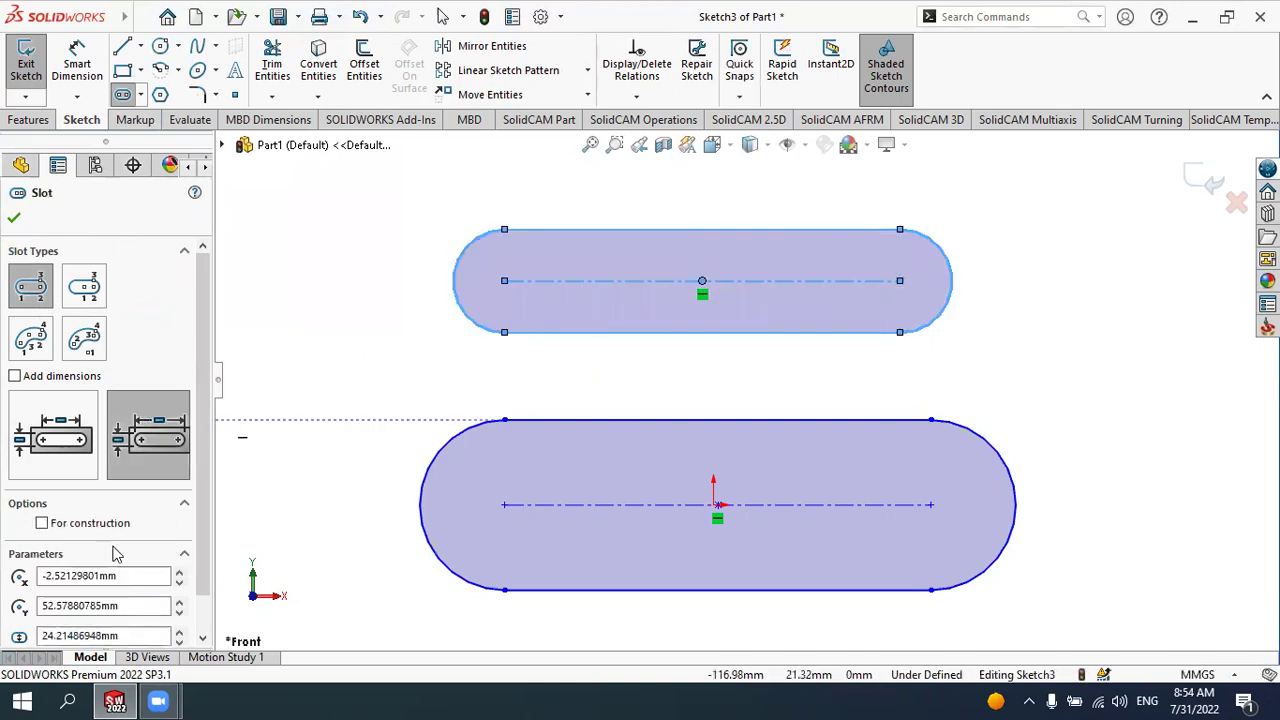
pyautogui.scroll(-1, 83, 575)
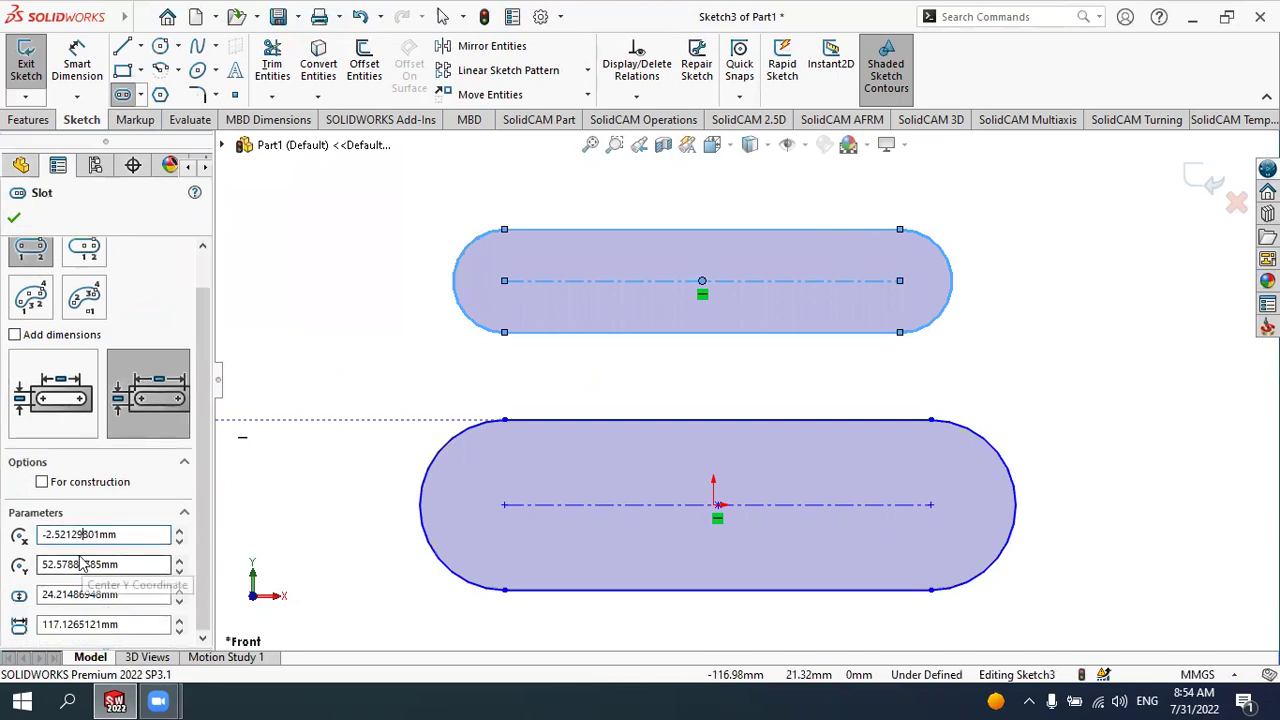
# Step: Set the second slot's width to 30 mm
pyautogui.click(71, 594)
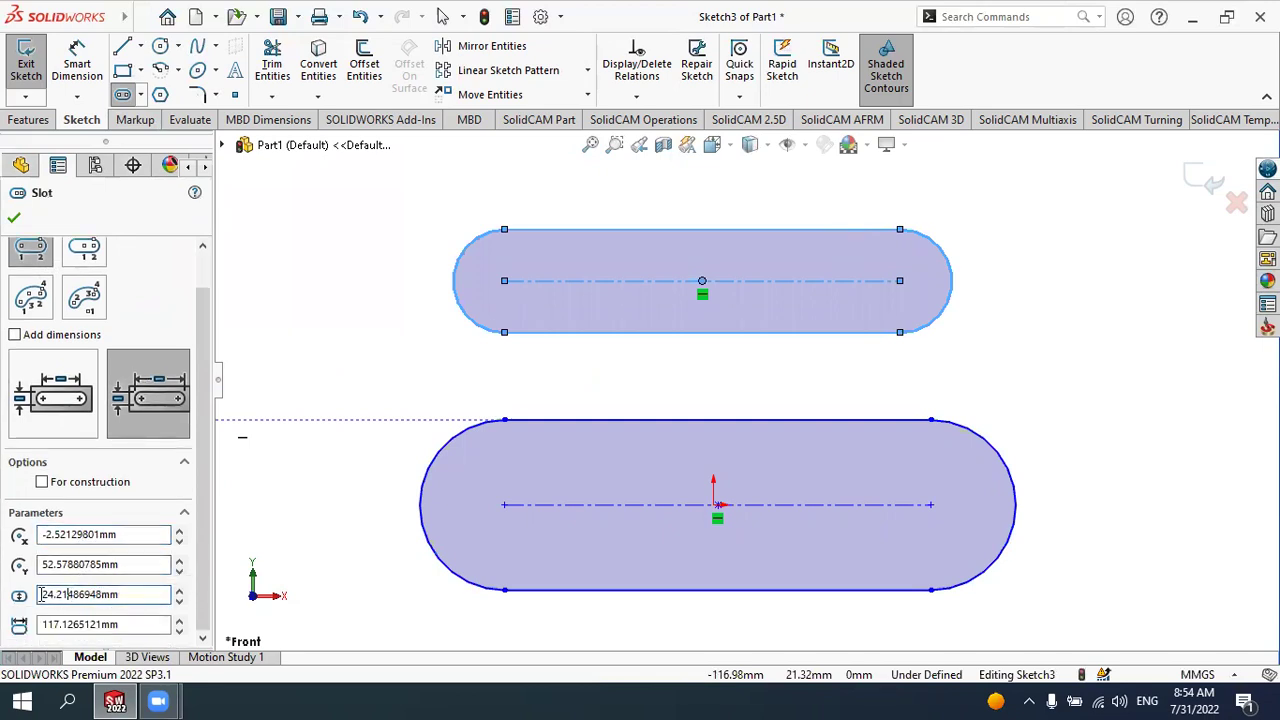
pyautogui.moveTo(123, 594); pyautogui.dragTo(30, 600)
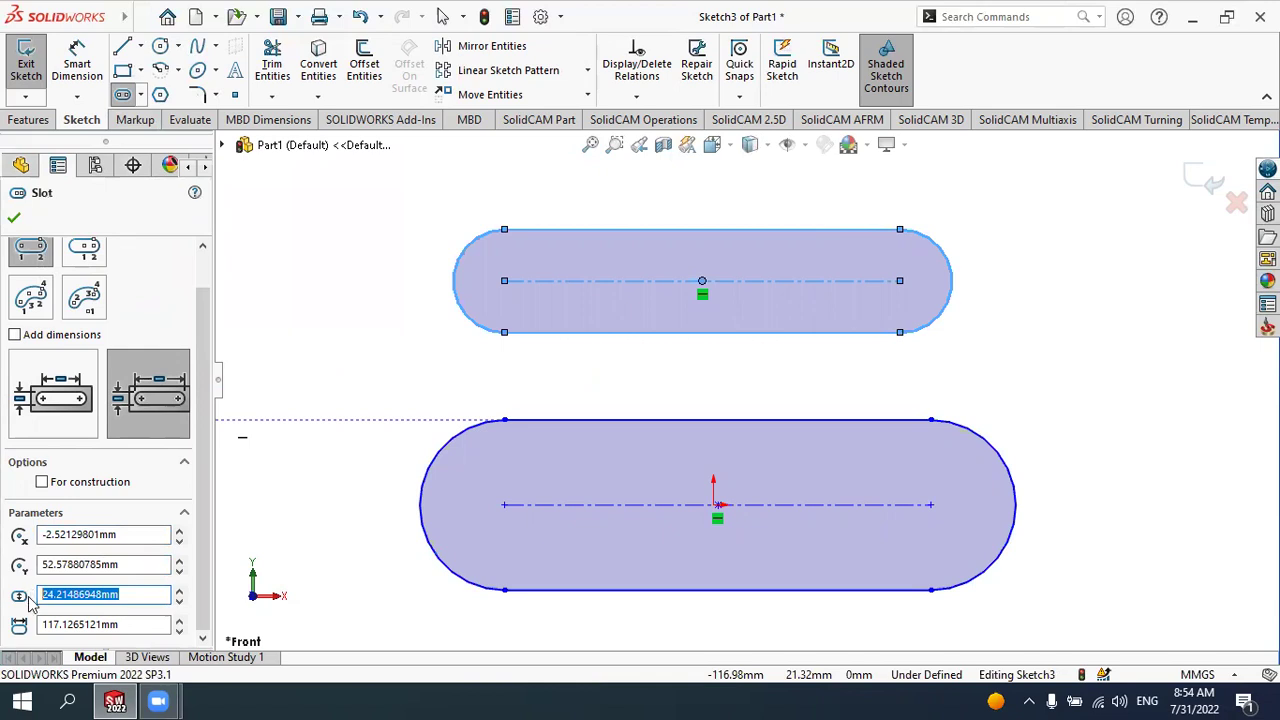
pyautogui.write('30')
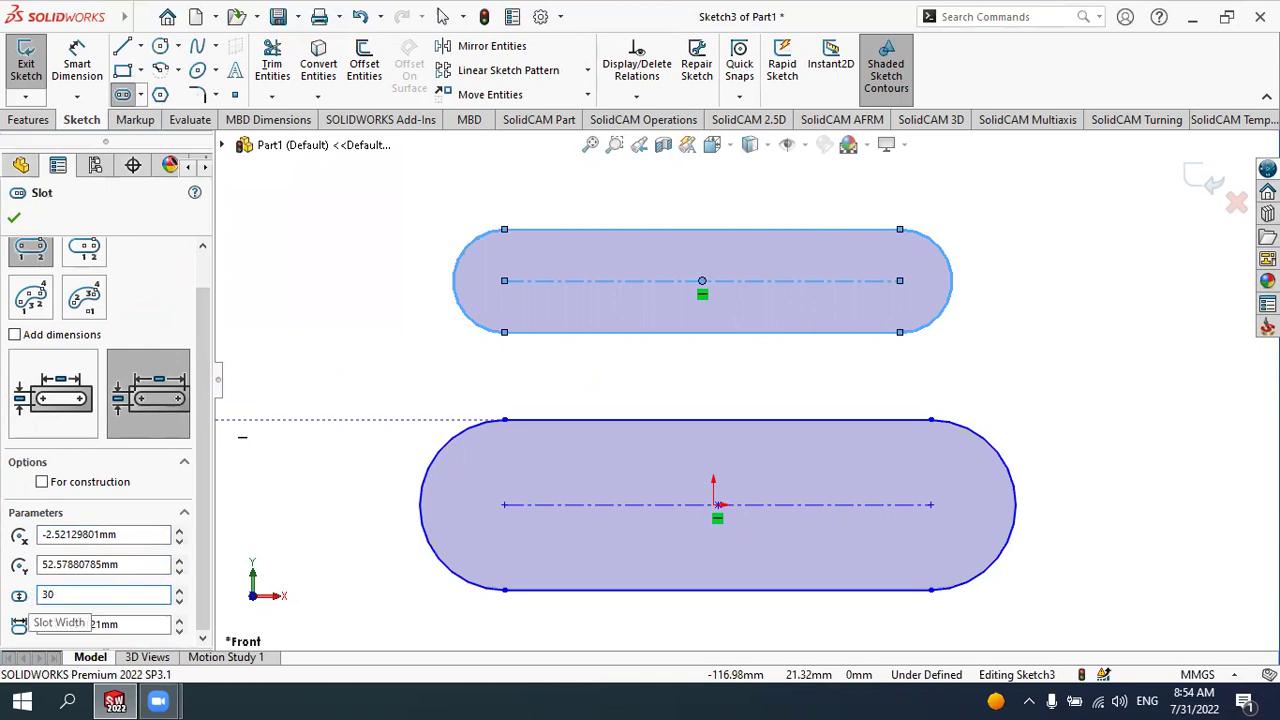
pyautogui.press('Return')
pyautogui.click(100, 624)
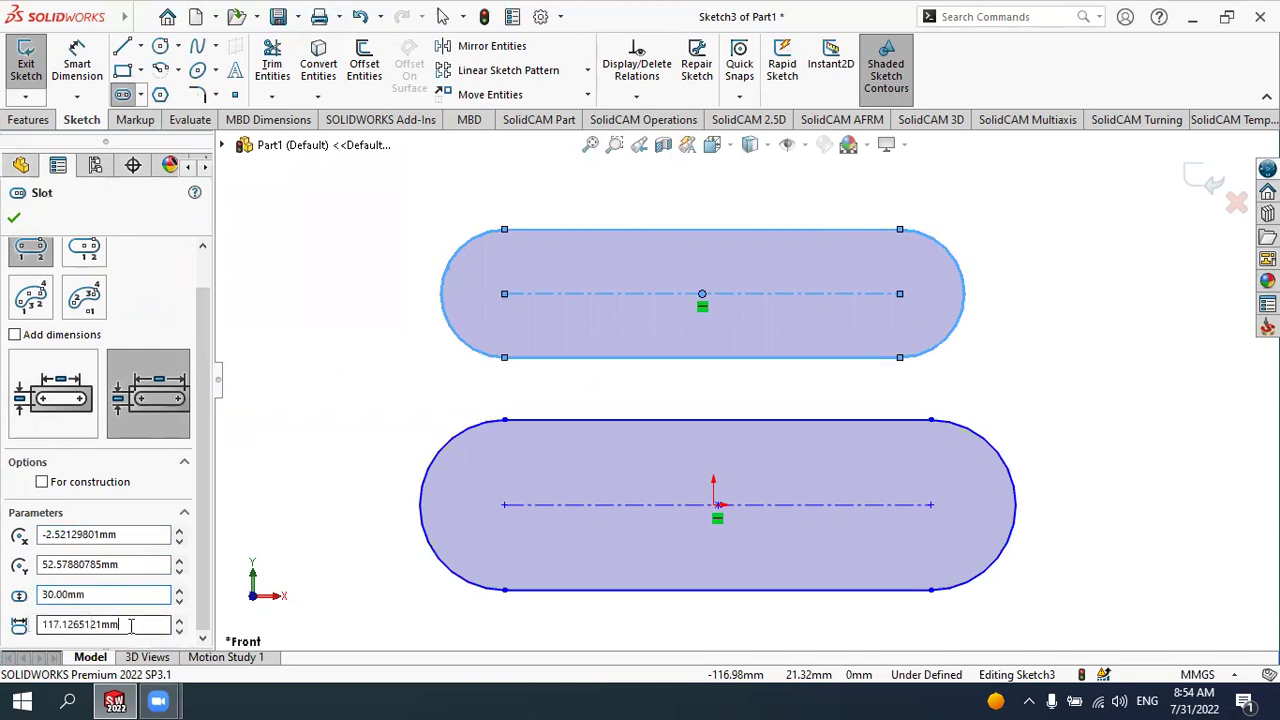
pyautogui.moveTo(120, 624); pyautogui.dragTo(28, 624)
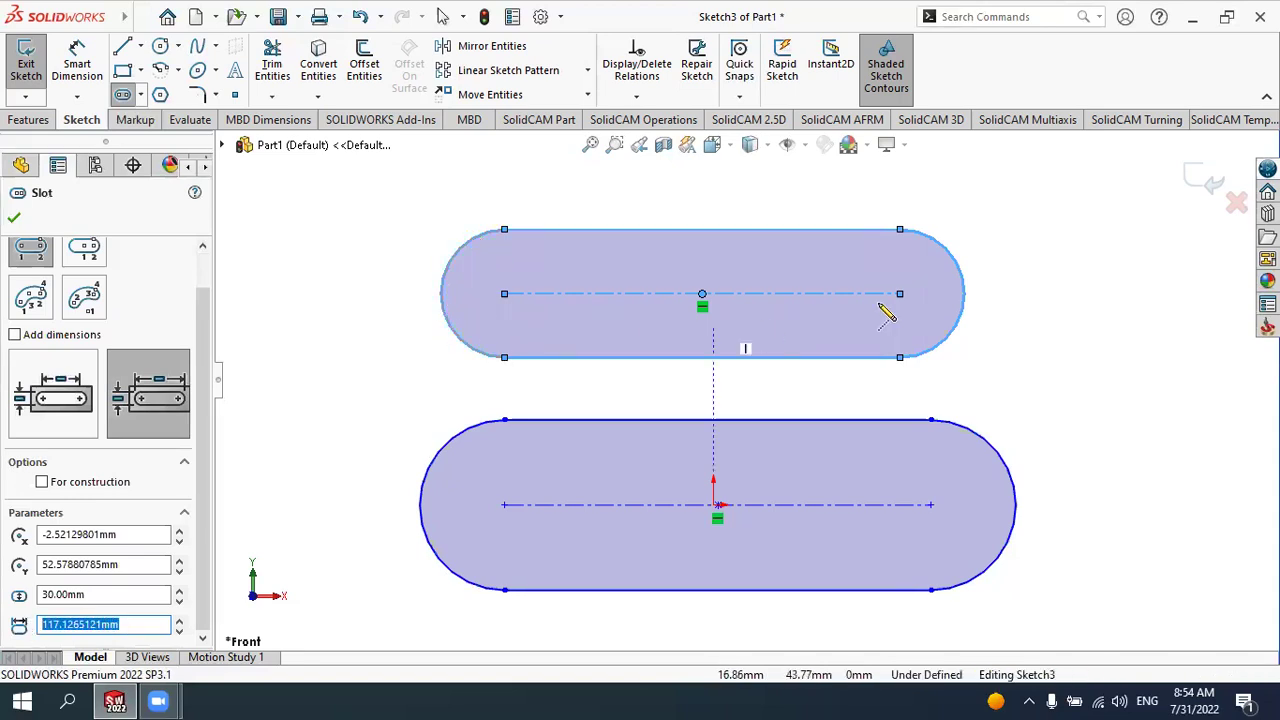
# Step: Turn on Add dimensions for new slots and confirm the second slot
pyautogui.click(15, 335)
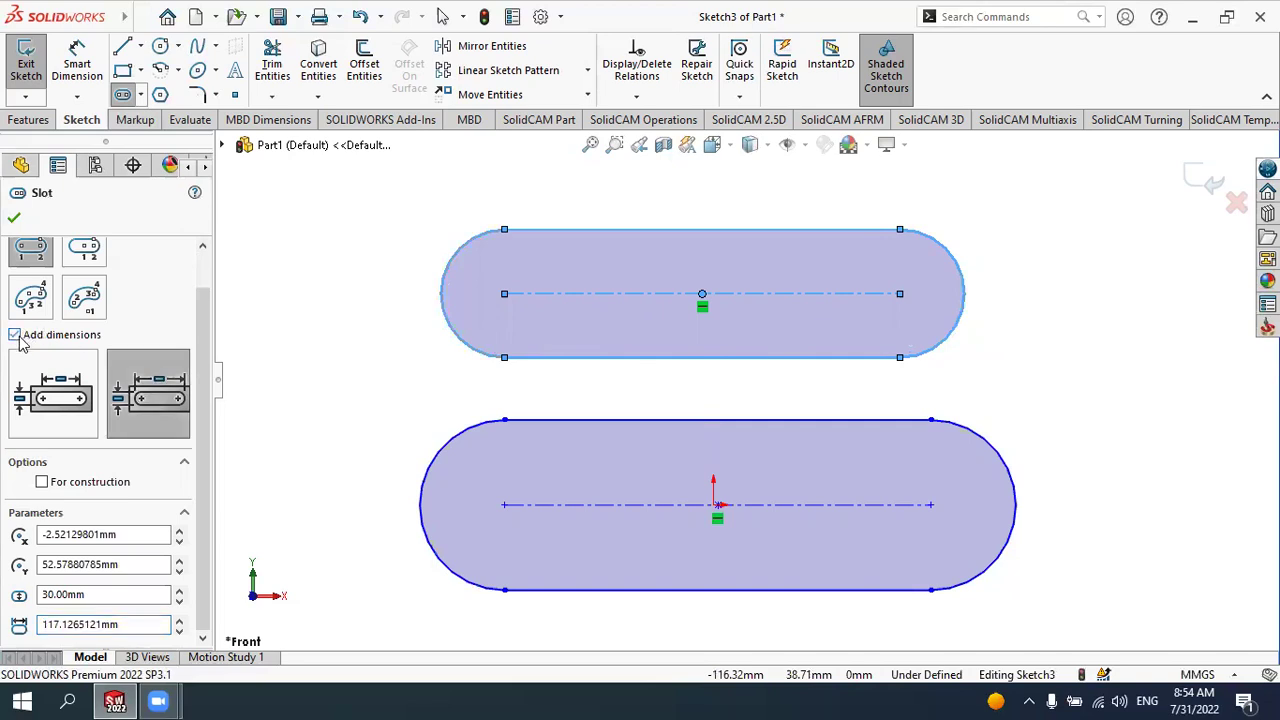
pyautogui.press('z')
pyautogui.press('z')
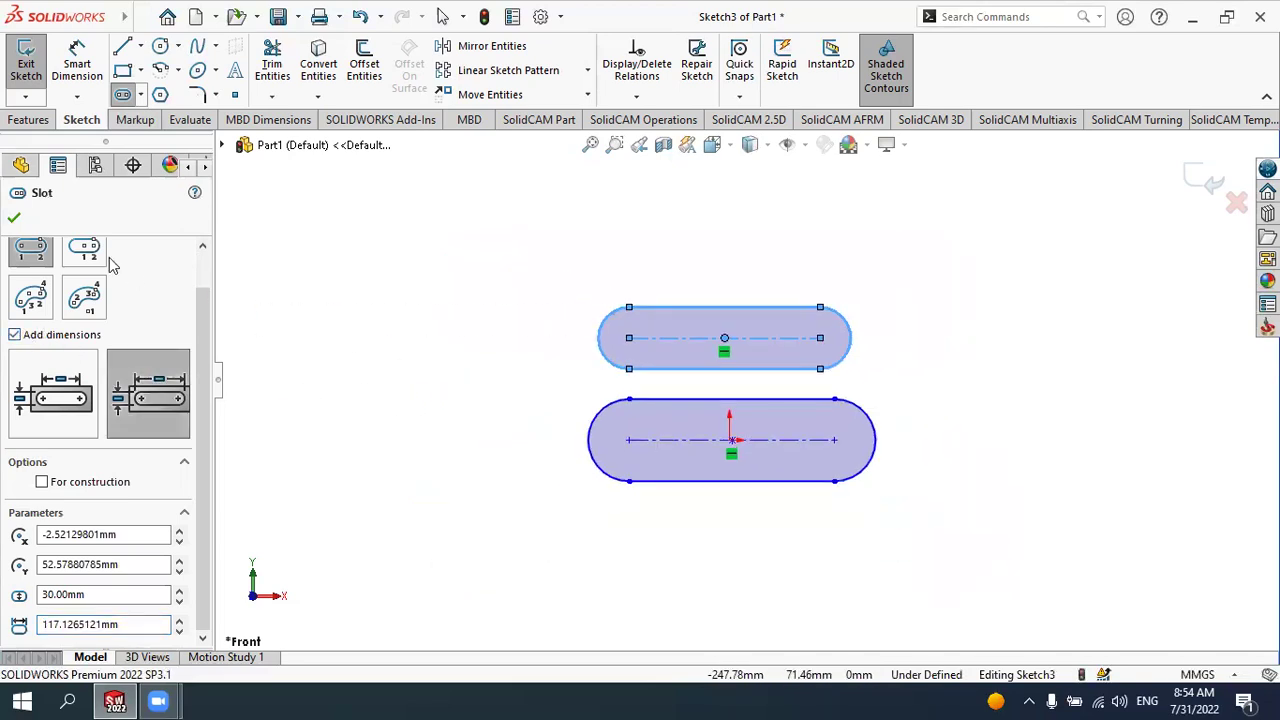
pyautogui.scroll(-2, 771, 320)
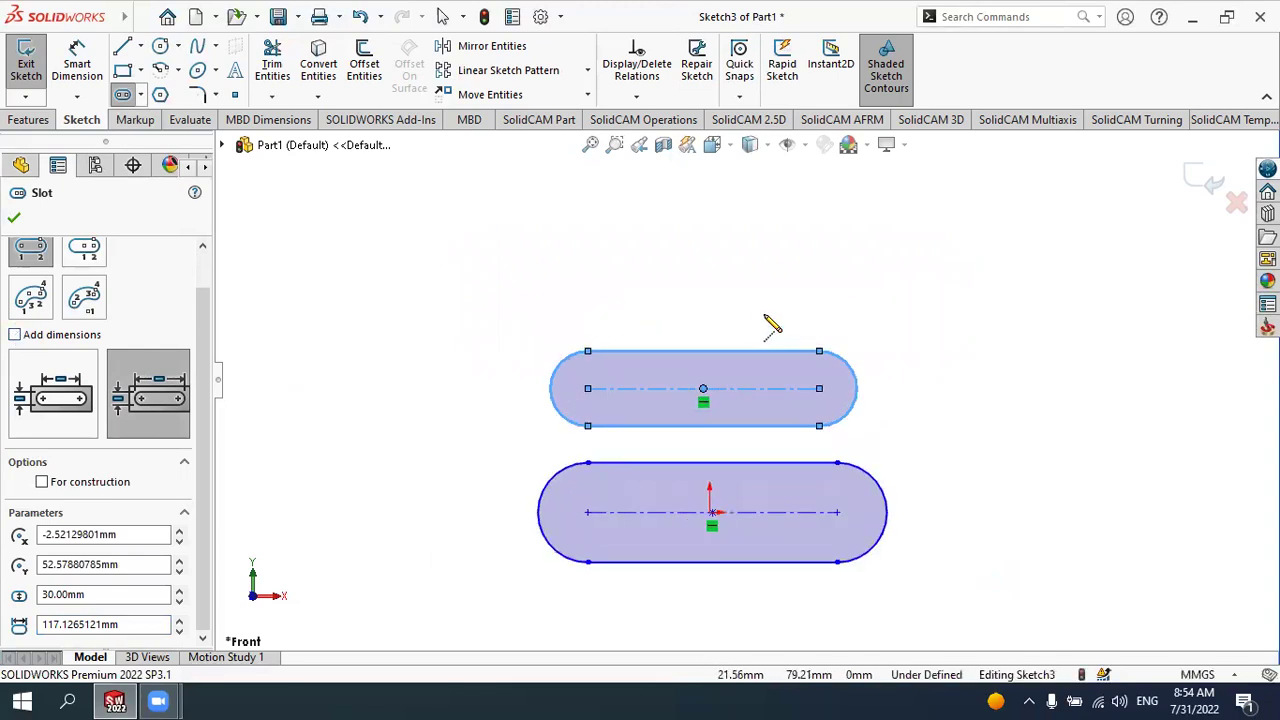
pyautogui.click(14, 217)
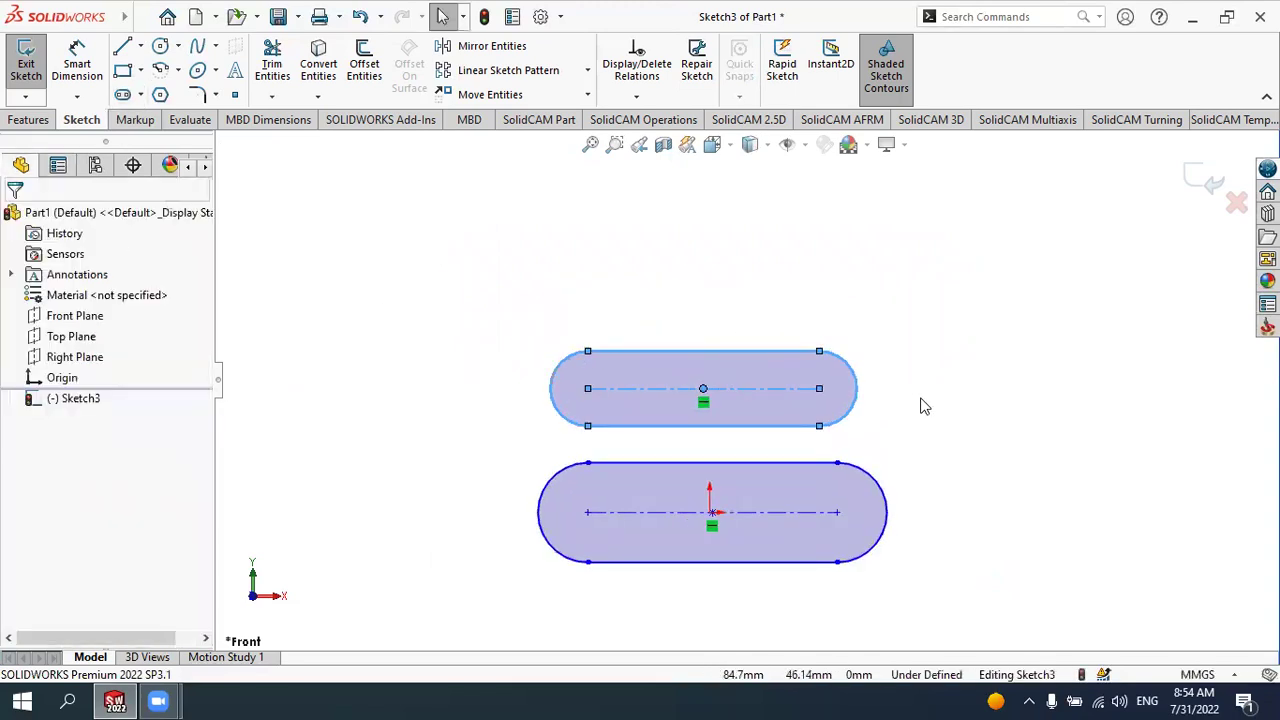
pyautogui.scroll(2, 920, 403)
pyautogui.scroll(-2, 380, 367)
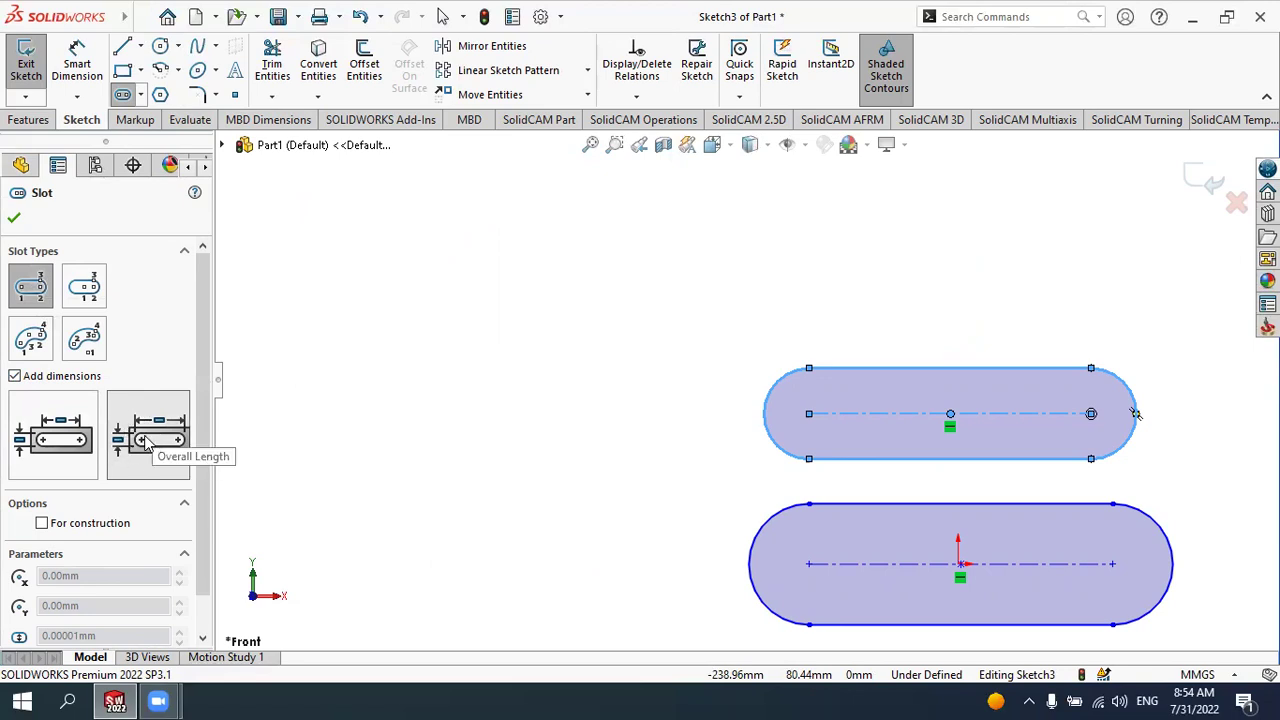
# Step: Draw a third straight slot at the upper left and confirm it
pyautogui.click(358, 368)
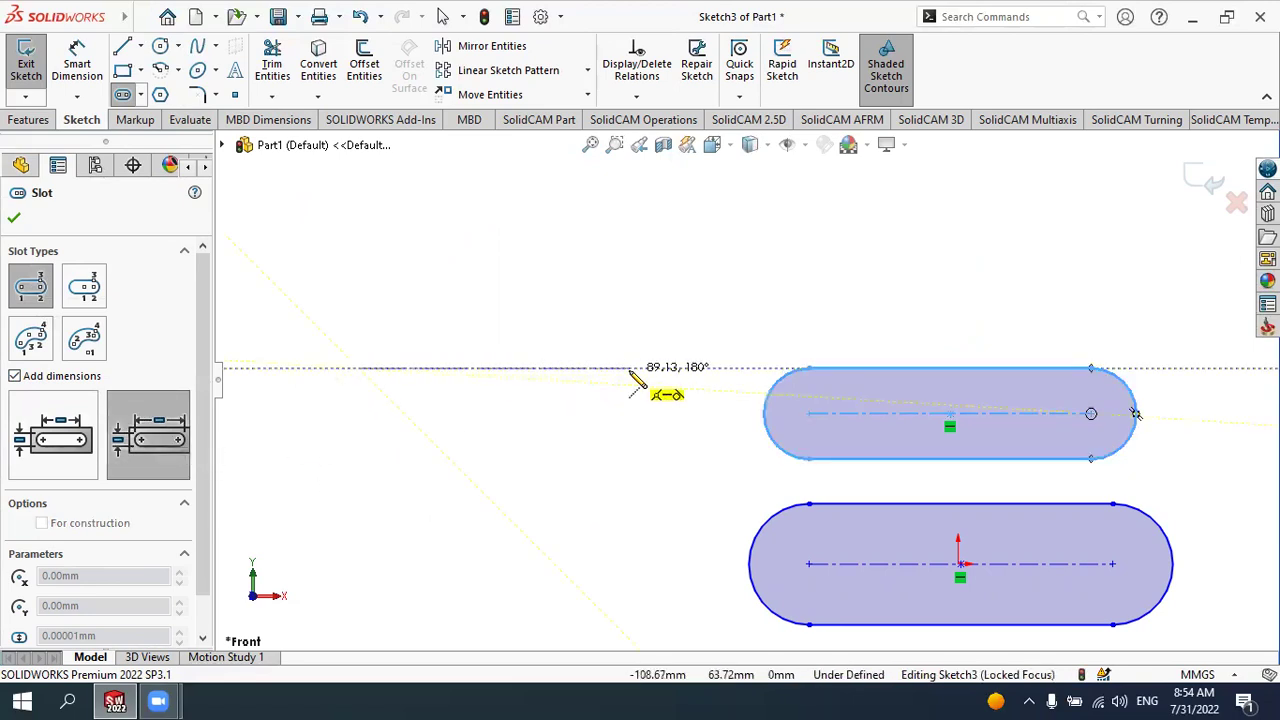
pyautogui.click(629, 368)
pyautogui.click(593, 331)
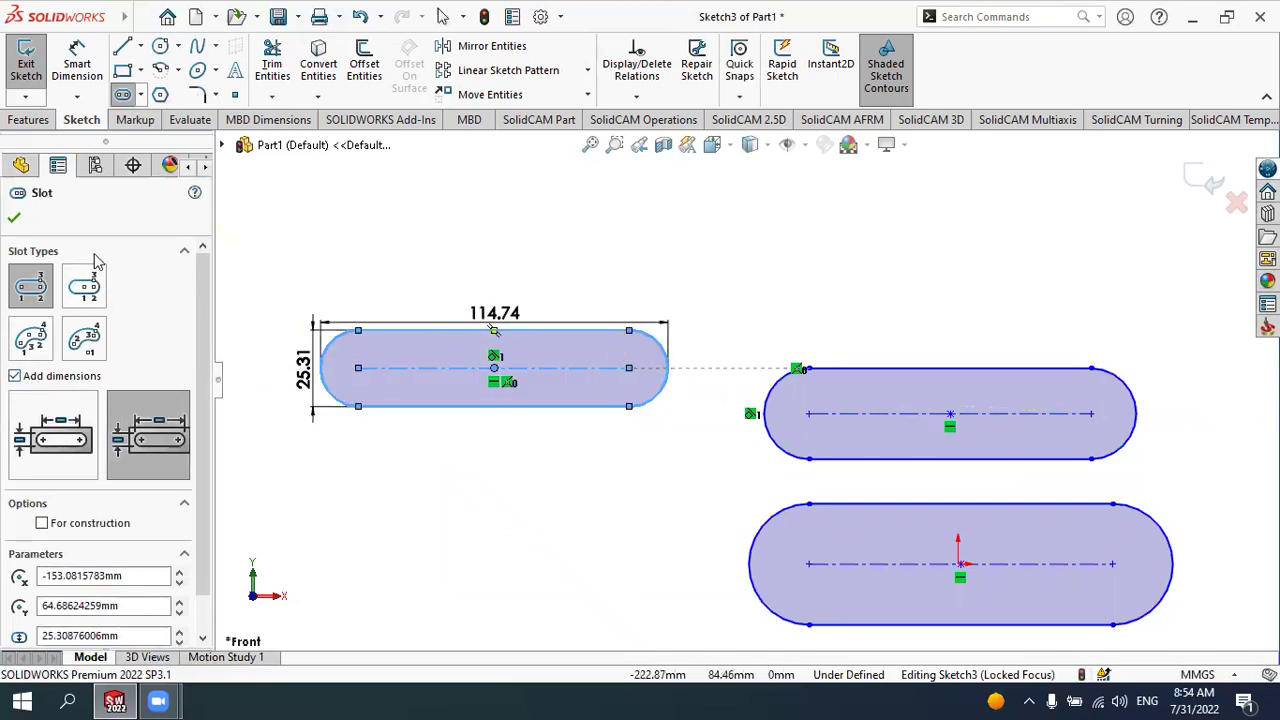
pyautogui.click(14, 220)
# Step: Move the 114.74 and 25.31 dimensions clear of the upper-left slot
pyautogui.moveTo(495, 313); pyautogui.dragTo(500, 244)
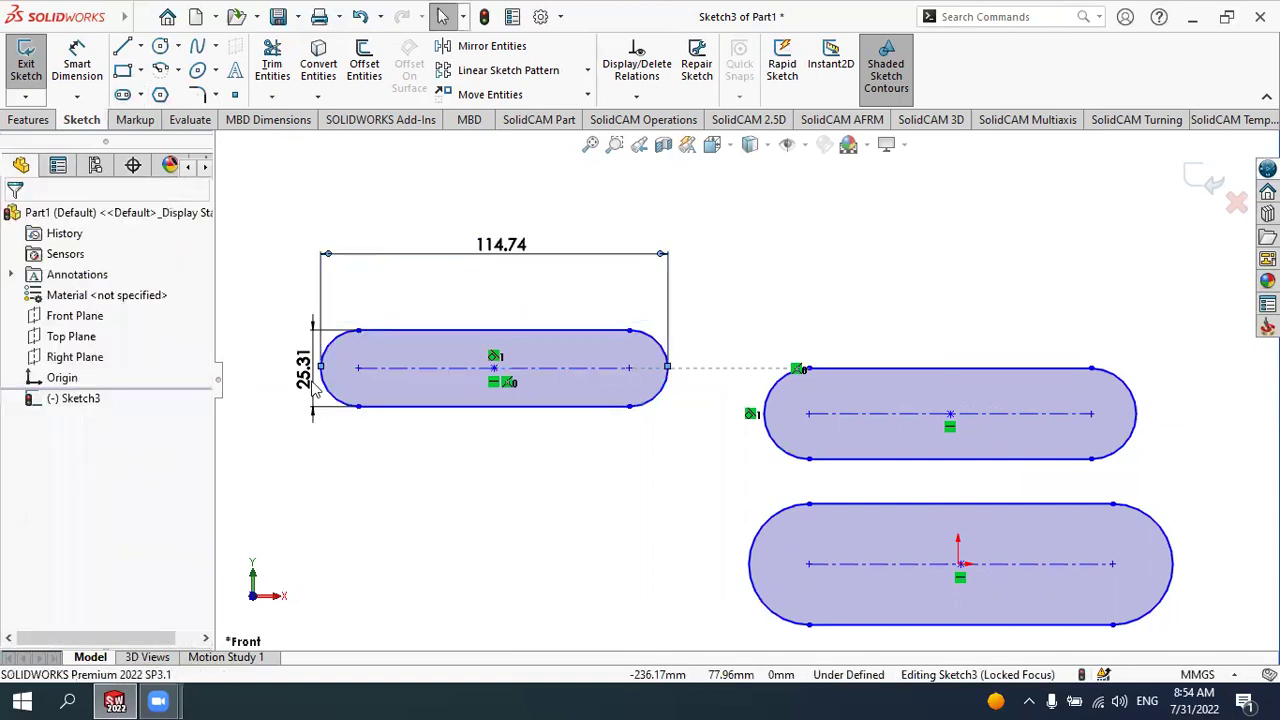
pyautogui.moveTo(303, 370); pyautogui.dragTo(240, 372)
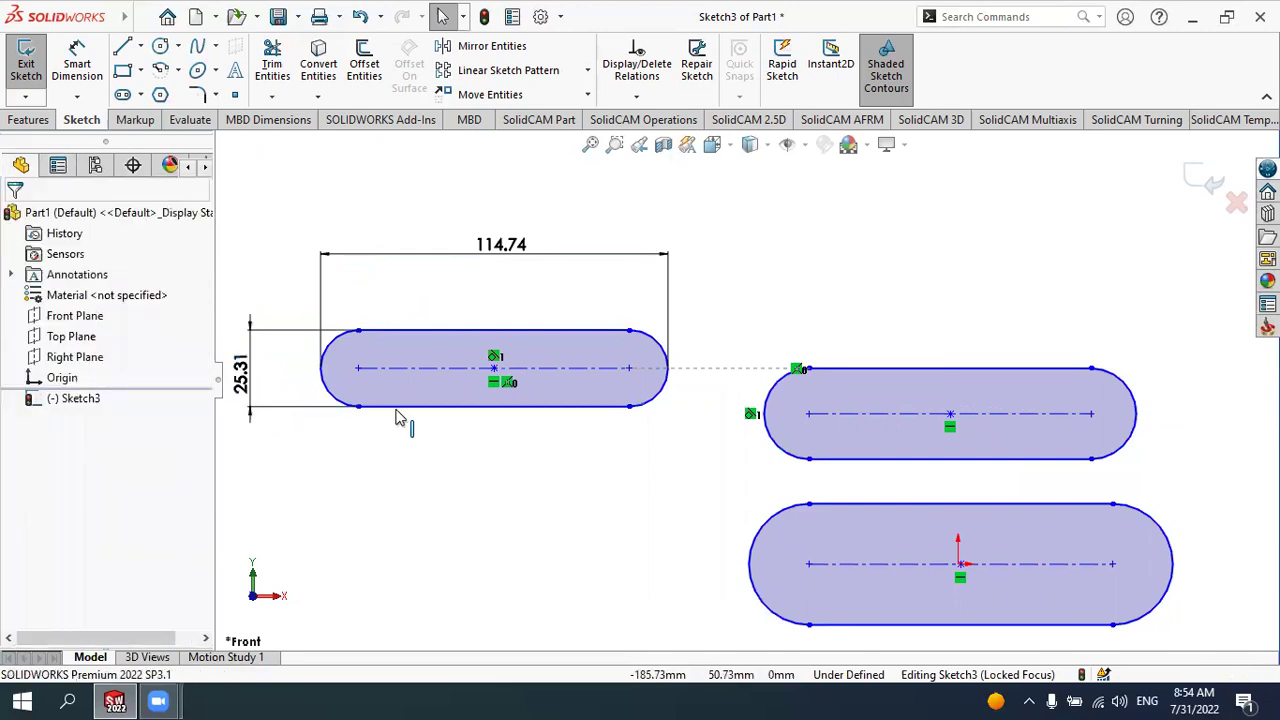
pyautogui.click(437, 407)
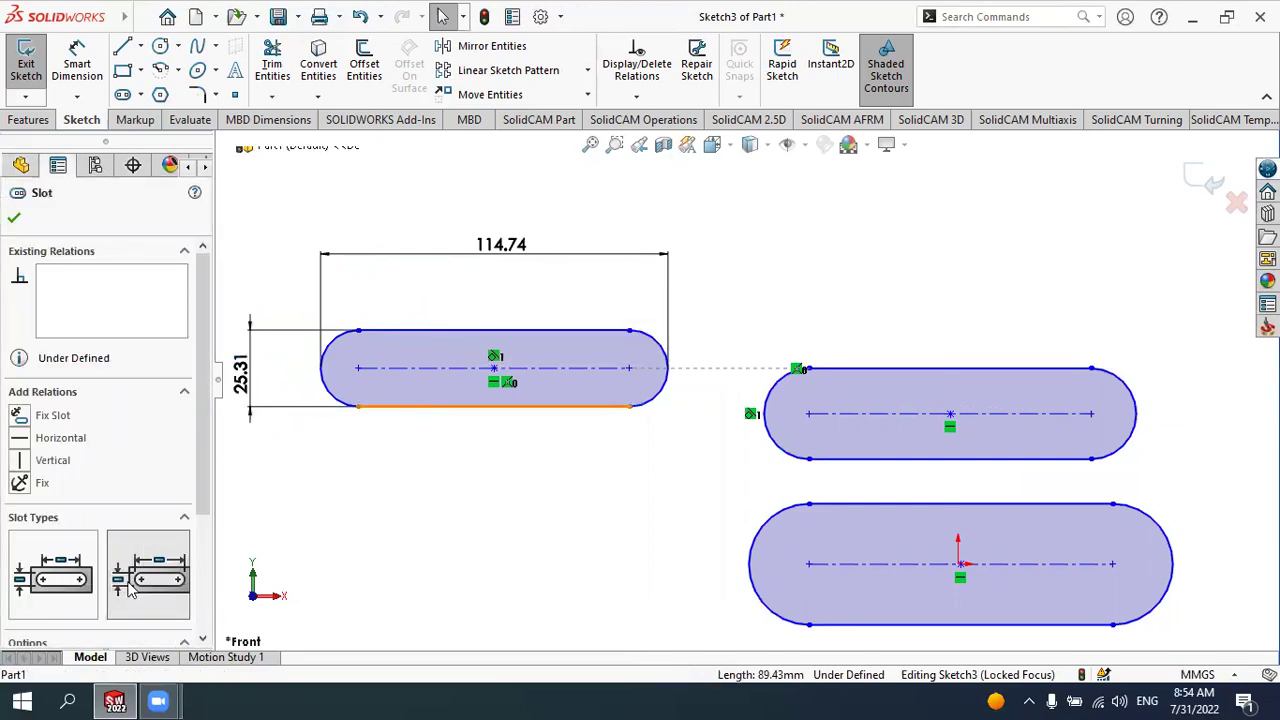
pyautogui.click(333, 354)
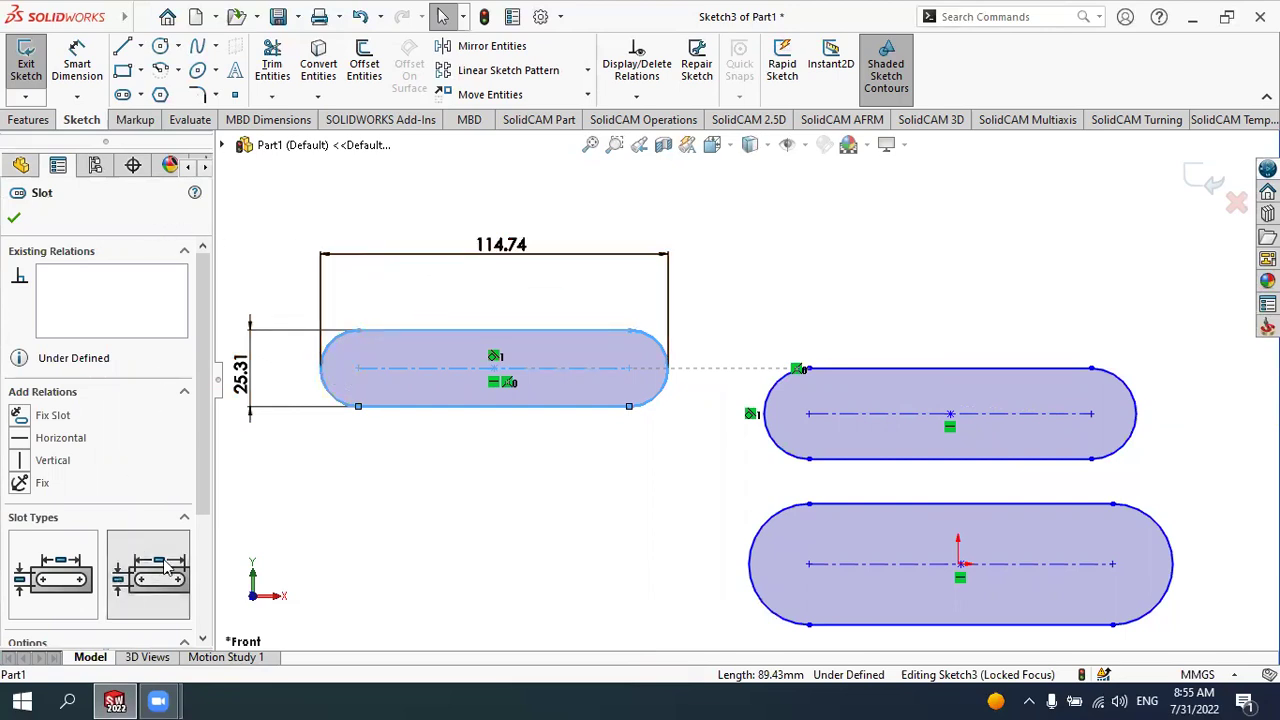
pyautogui.press('Escape')
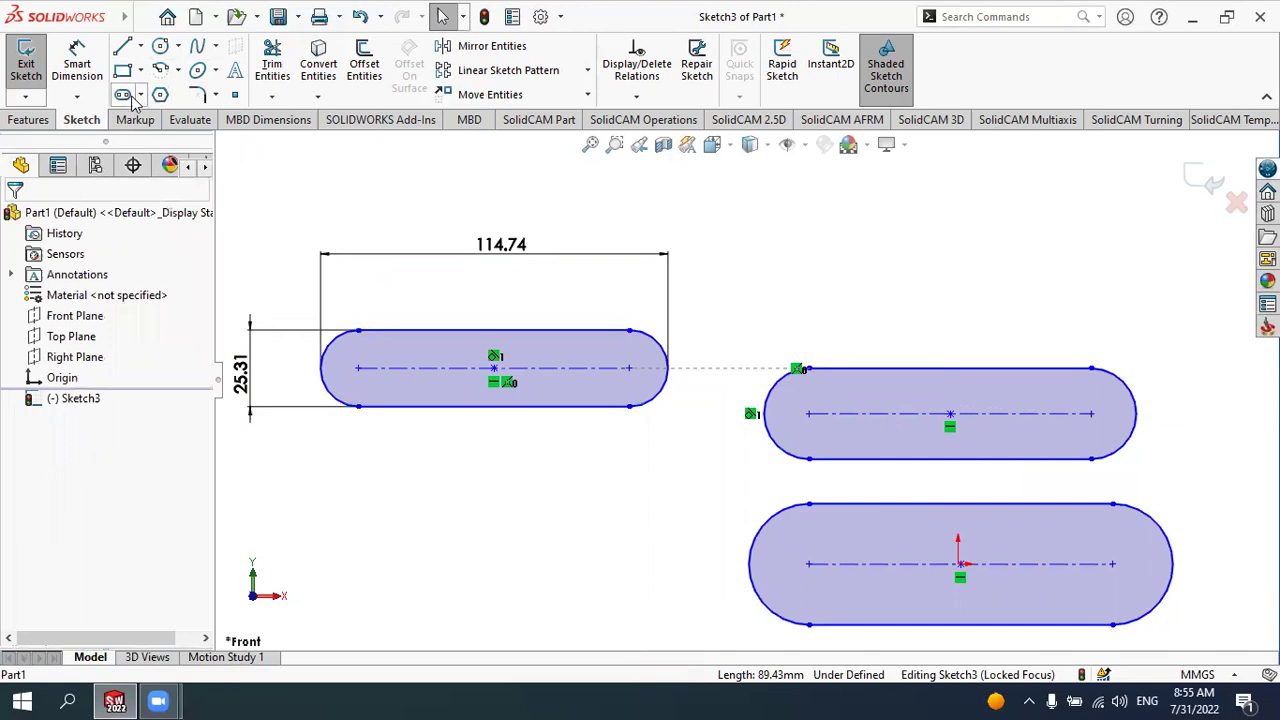
pyautogui.click(132, 93)
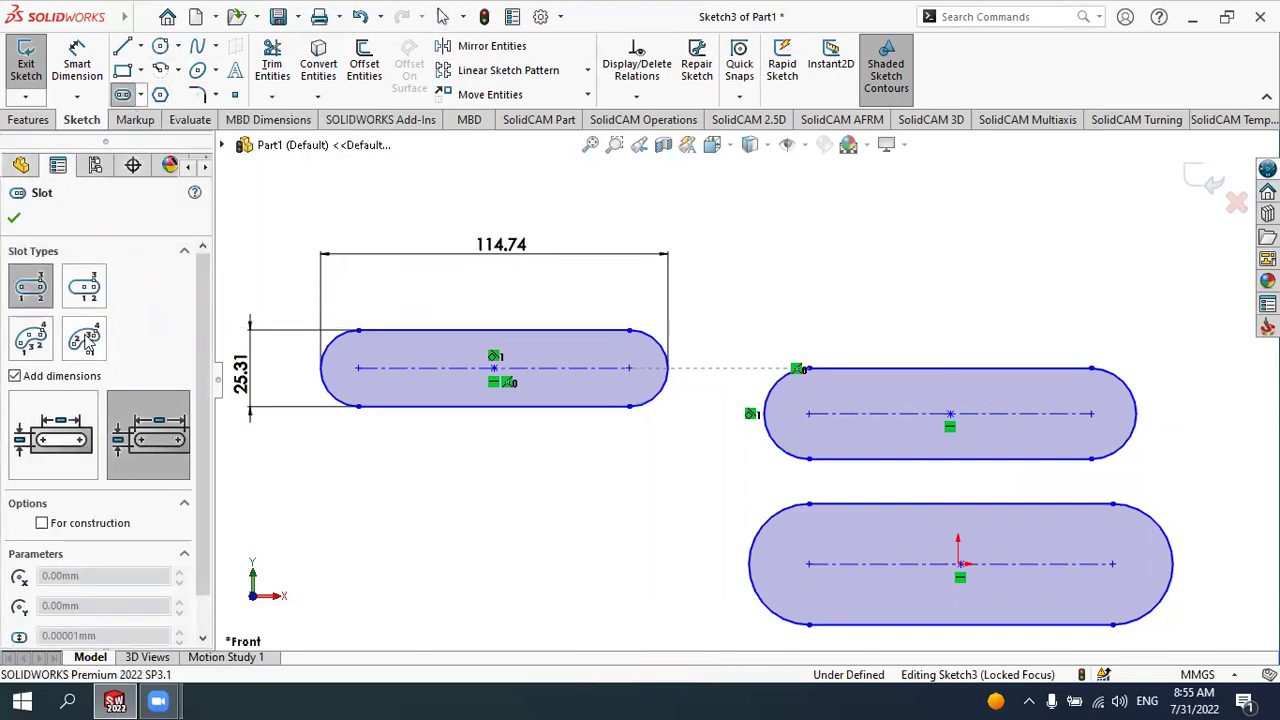
# Step: Draw a fourth slot at lower left, 84.79 overall long and 21.66 wide
pyautogui.click(50, 428)
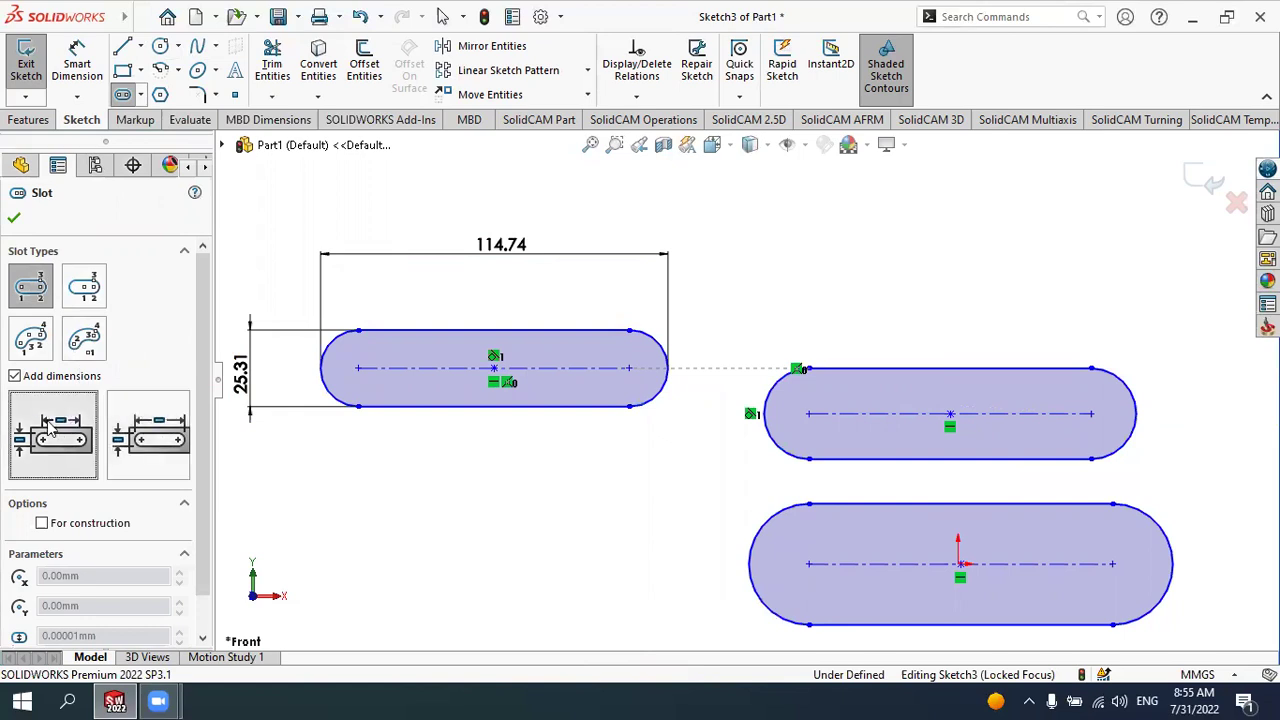
pyautogui.click(358, 534)
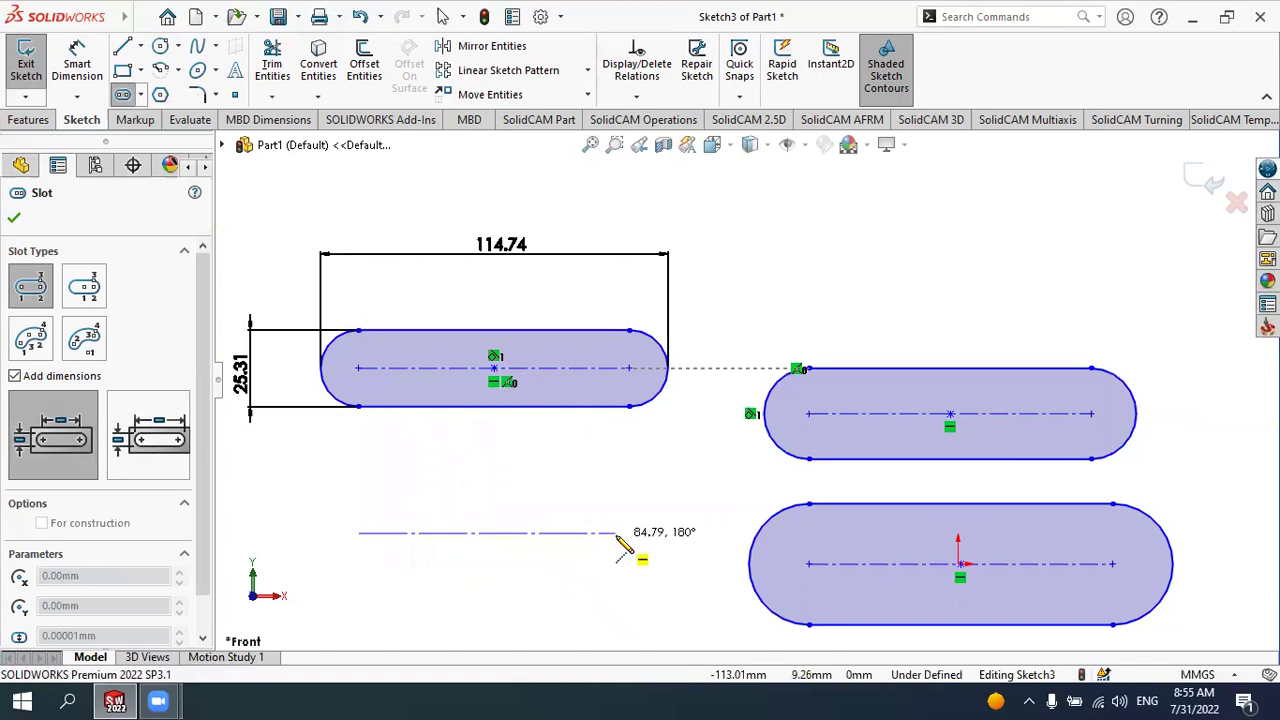
pyautogui.click(616, 536)
pyautogui.click(503, 498)
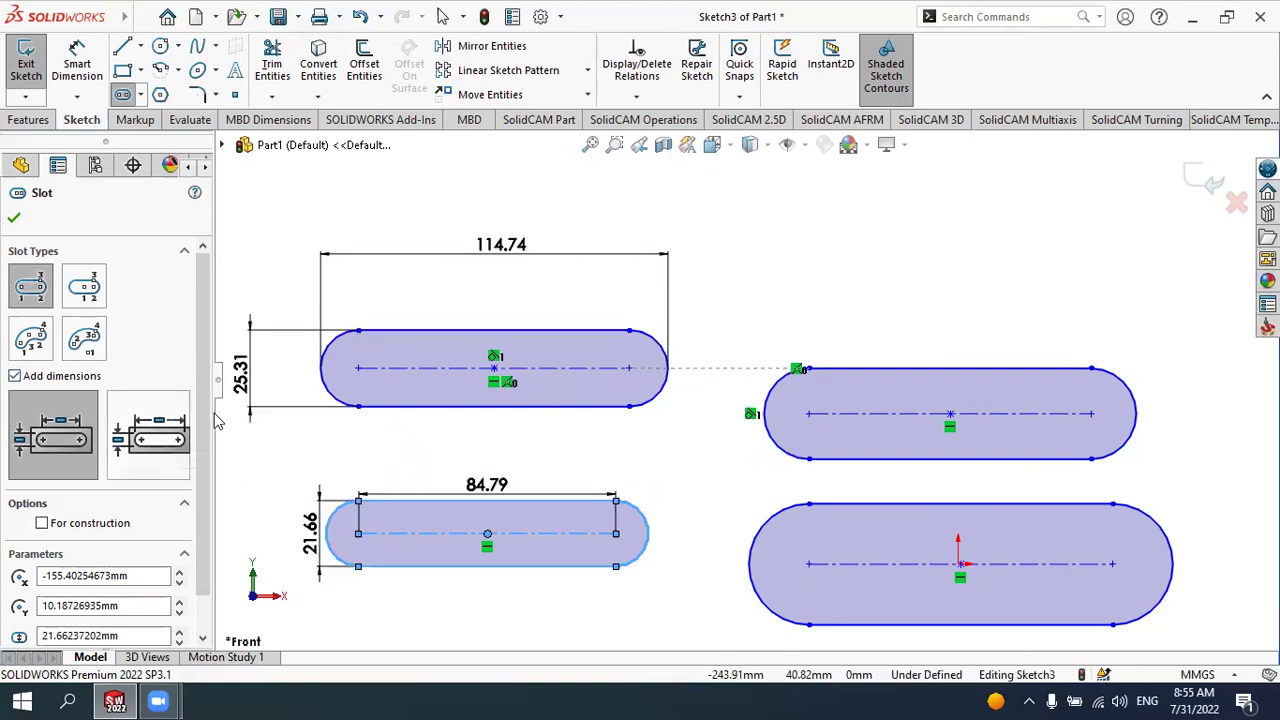
pyautogui.click(14, 219)
pyautogui.scroll(2, 850, 370)
pyautogui.scroll(-1, 1007, 262)
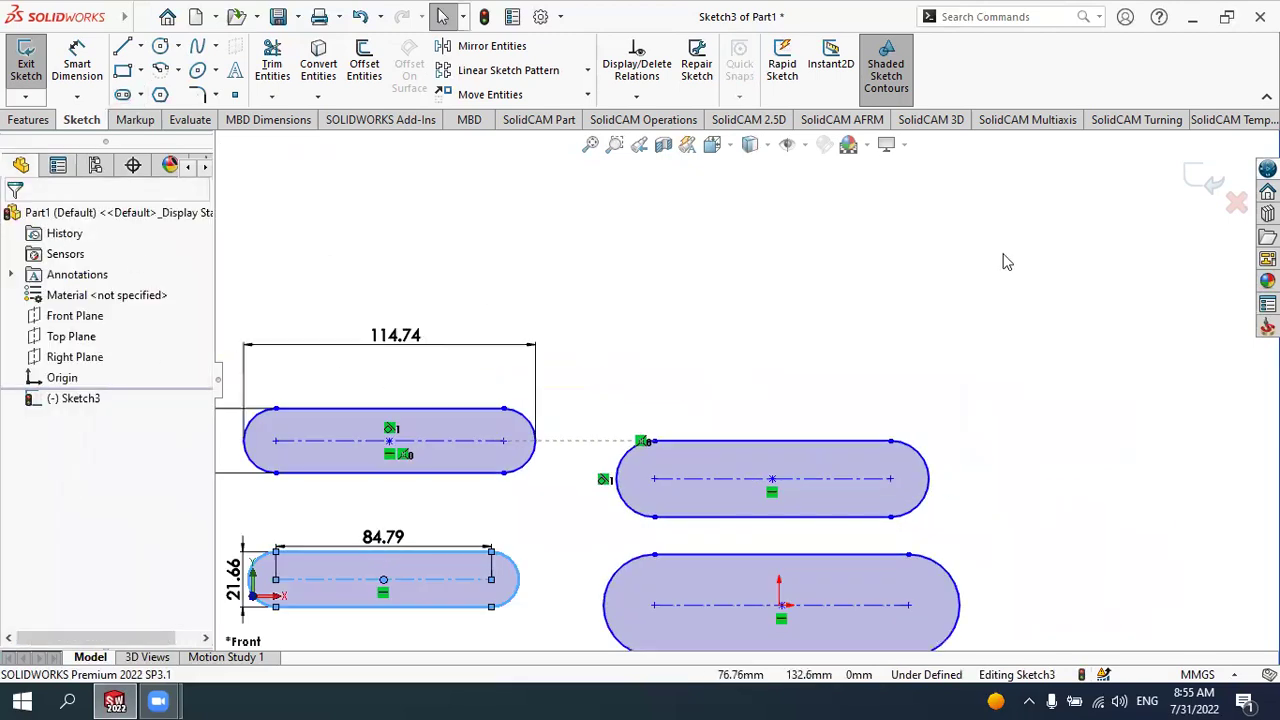
# Step: Draw an angled centerpoint straight slot at upper right, 32.23 wide
pyautogui.click(124, 95)
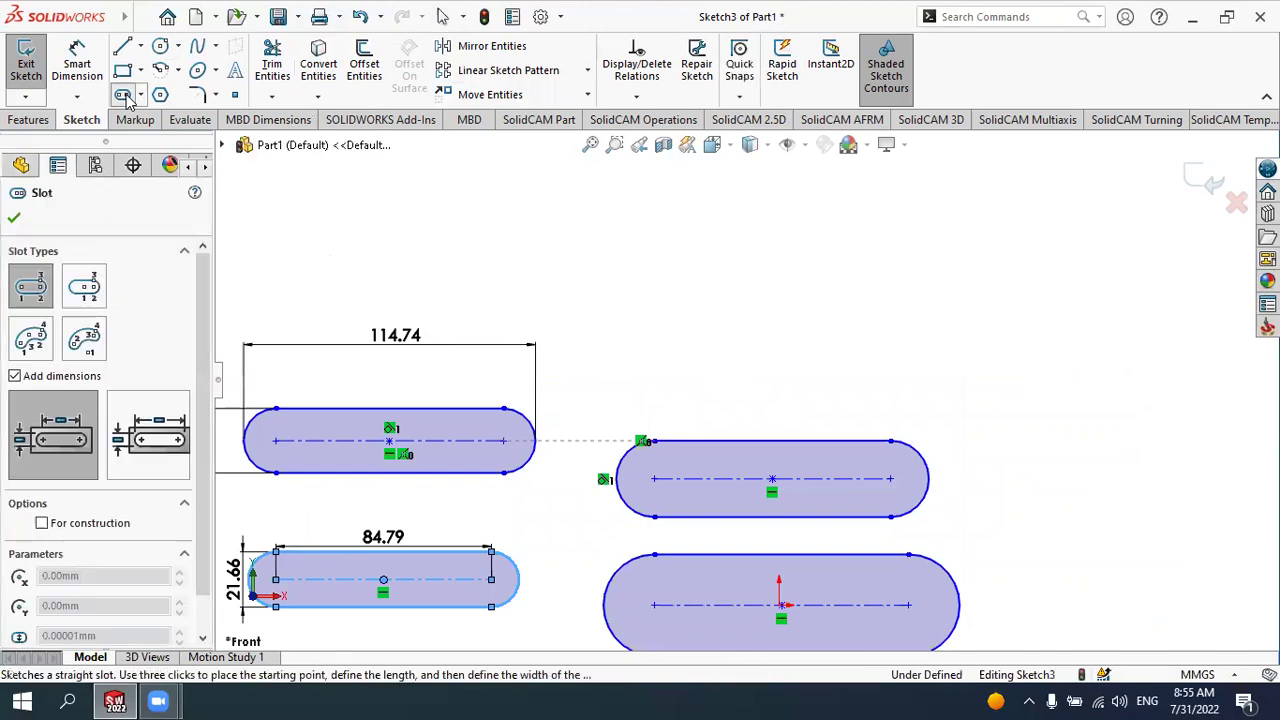
pyautogui.click(92, 288)
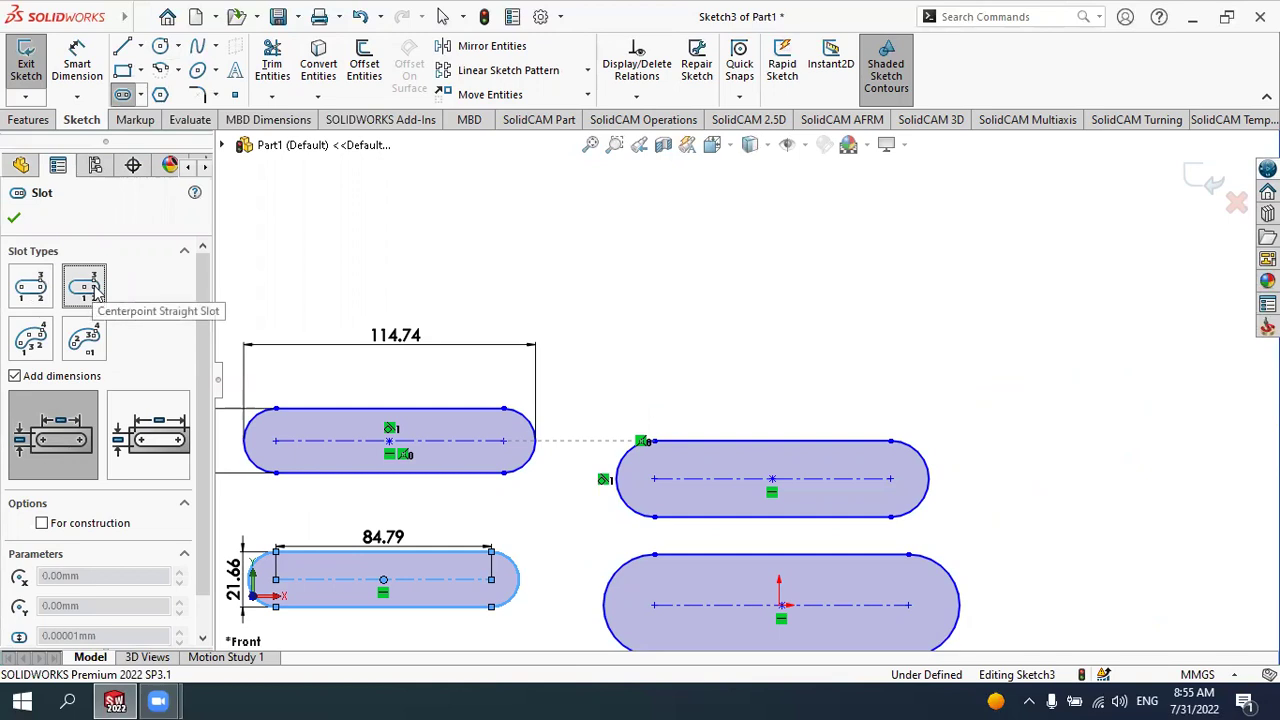
pyautogui.click(808, 277)
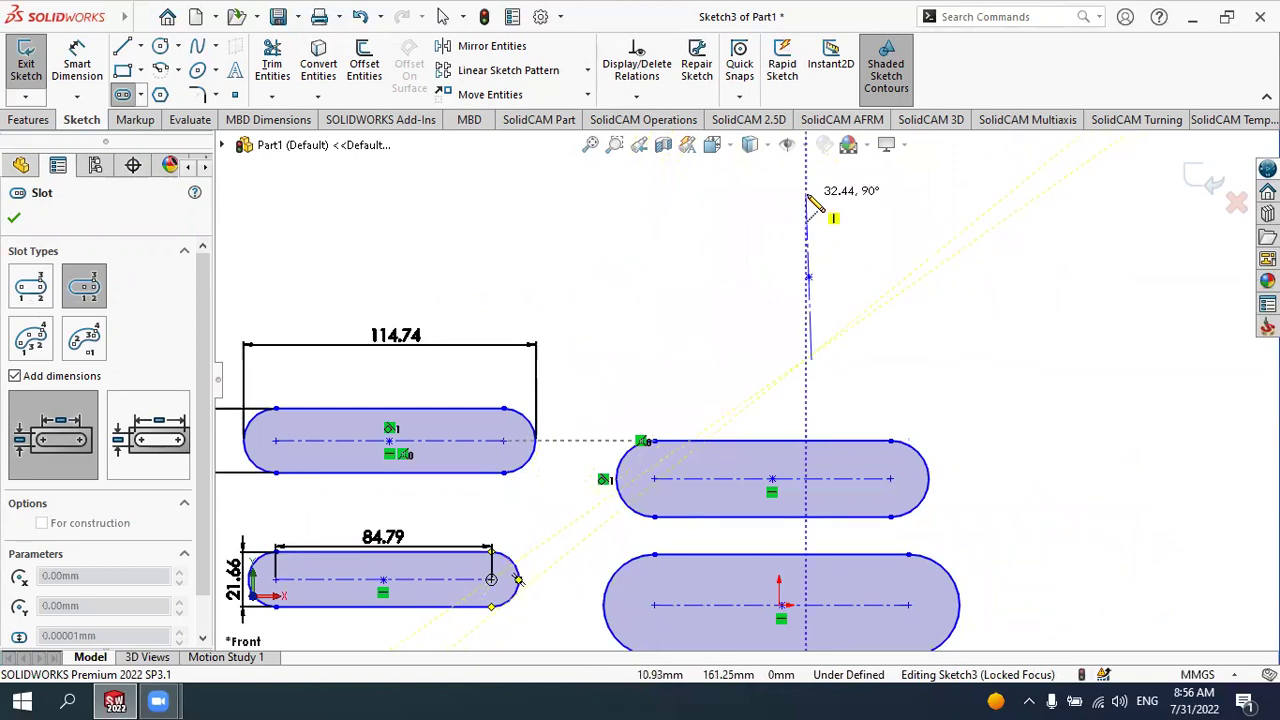
pyautogui.click(938, 211)
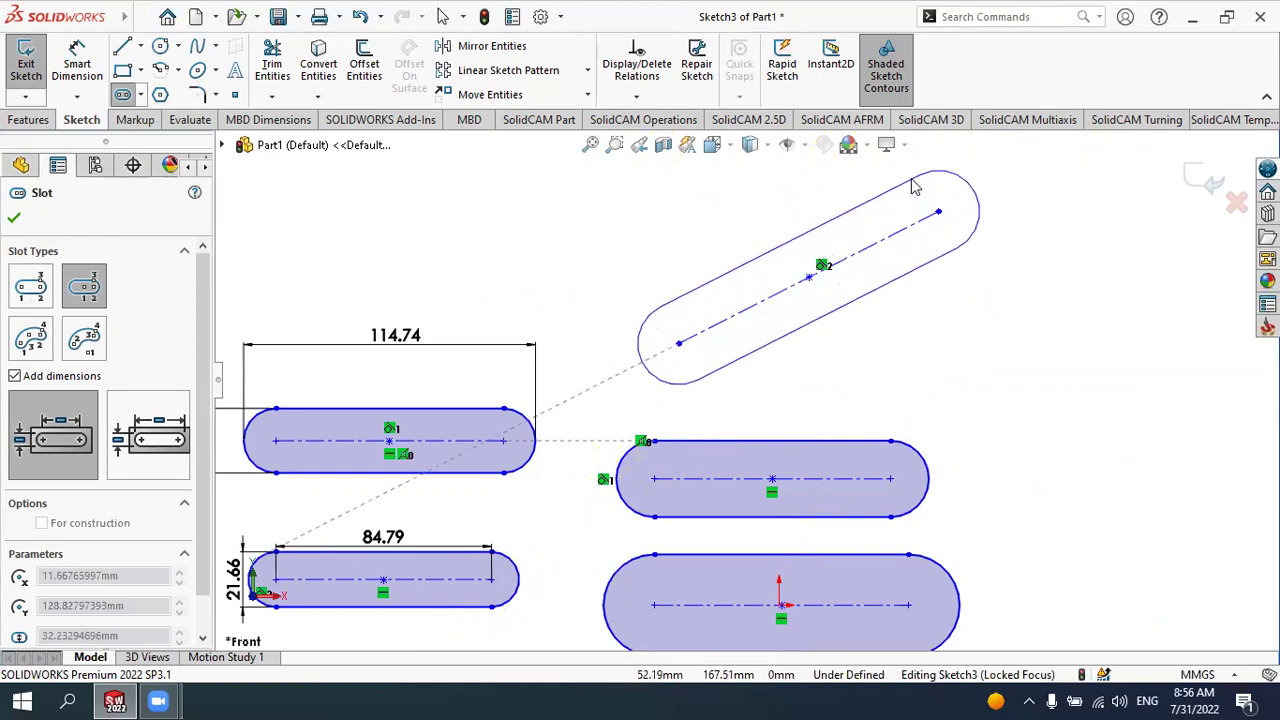
pyautogui.click(912, 186)
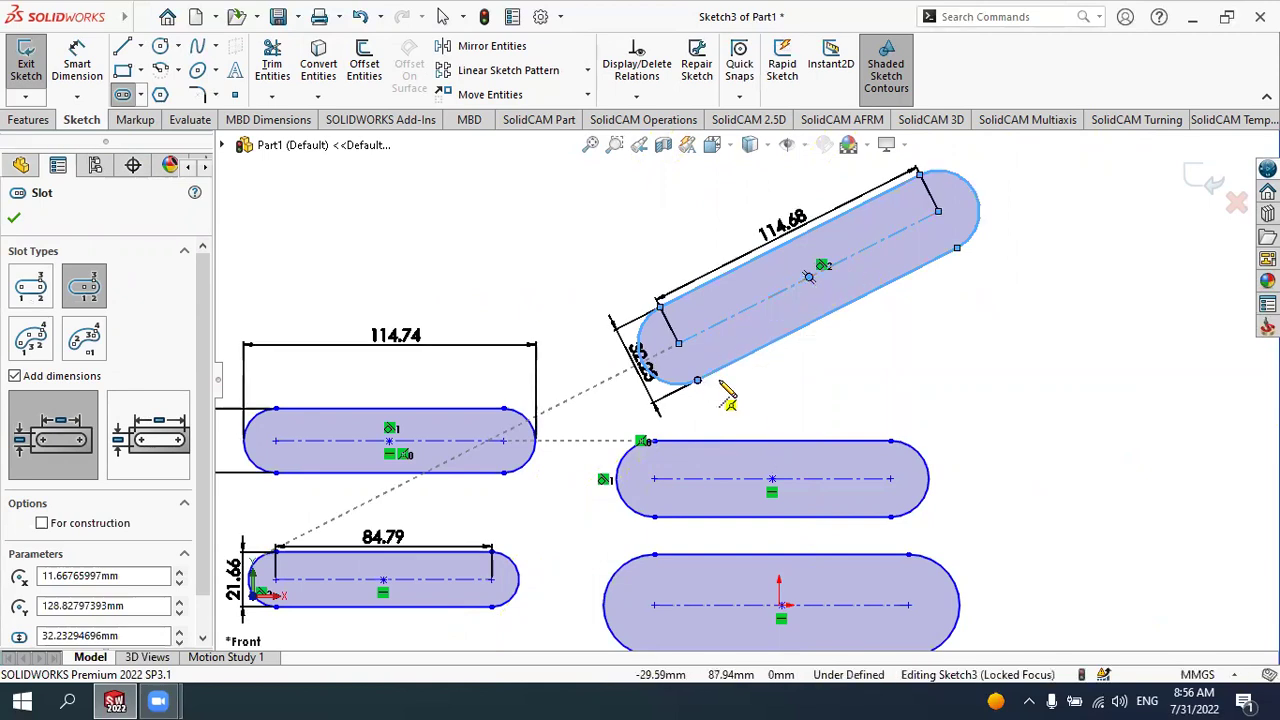
pyautogui.scroll(1, 920, 277)
pyautogui.scroll(-2, 940, 255)
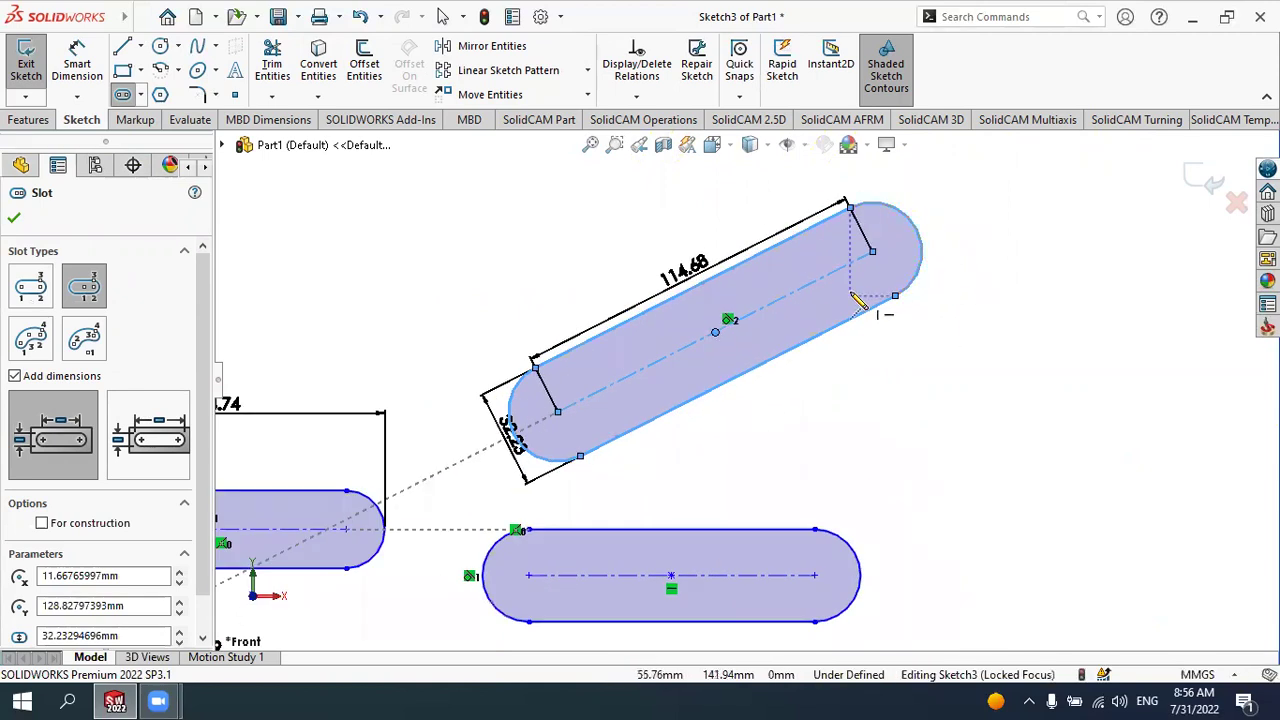
# Step: Switch the slot length dimension to Overall Length (146.91) and begin another slot
pyautogui.click(86, 289)
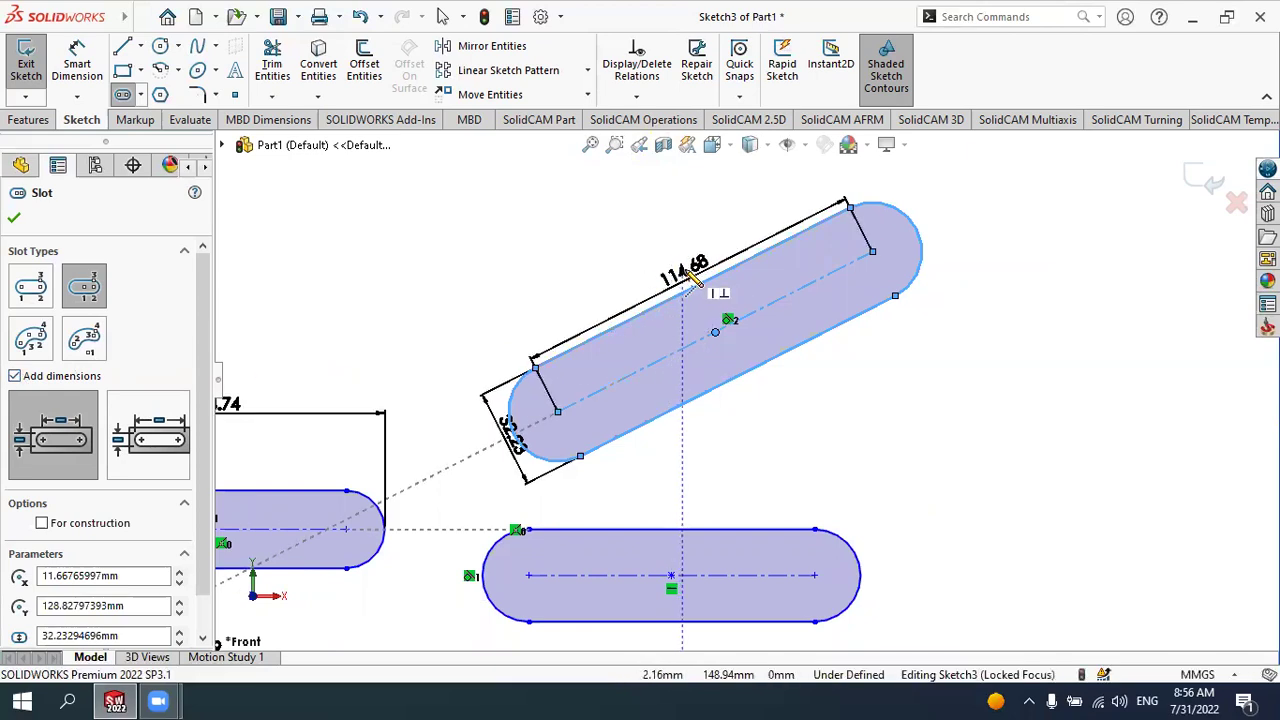
pyautogui.click(62, 447)
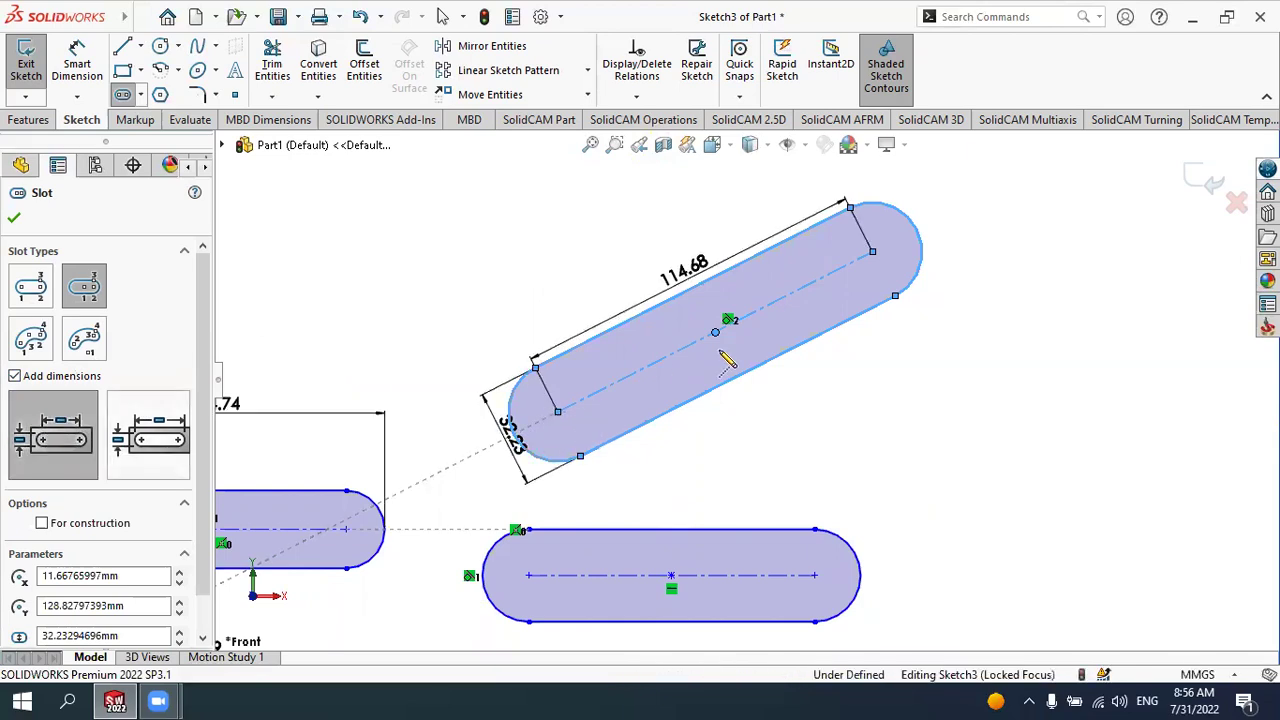
pyautogui.click(153, 455)
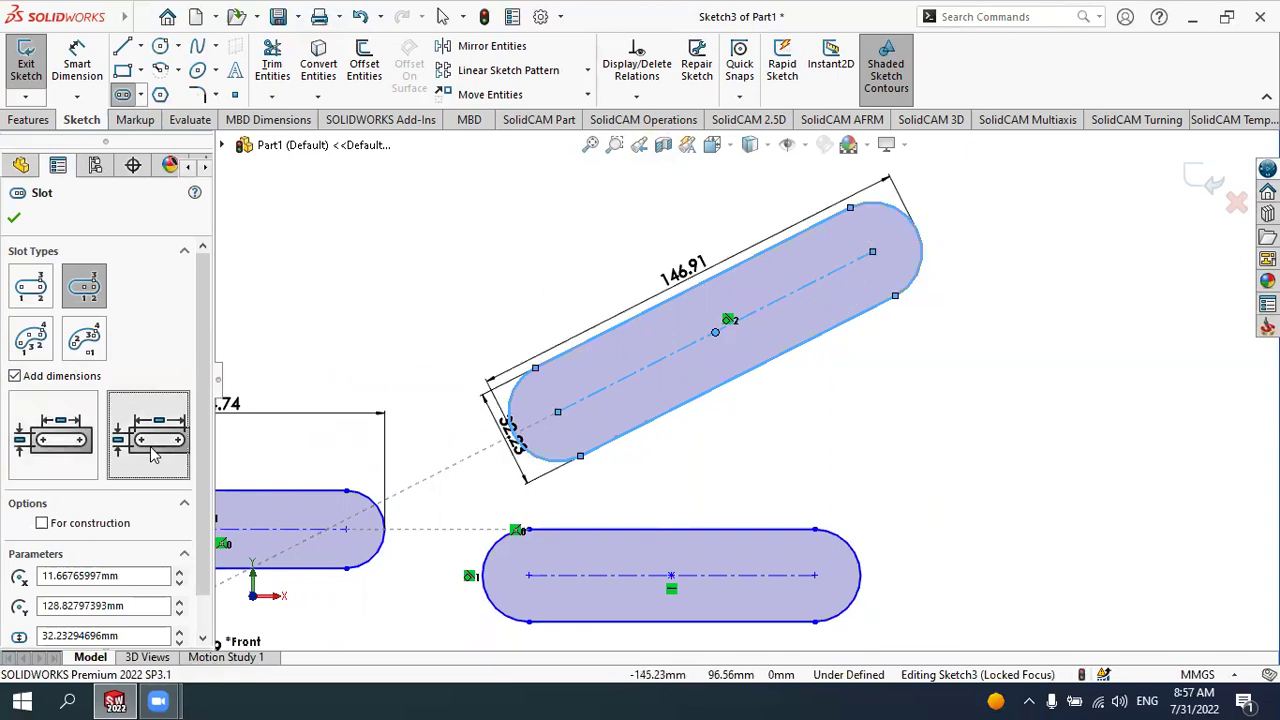
pyautogui.click(849, 456)
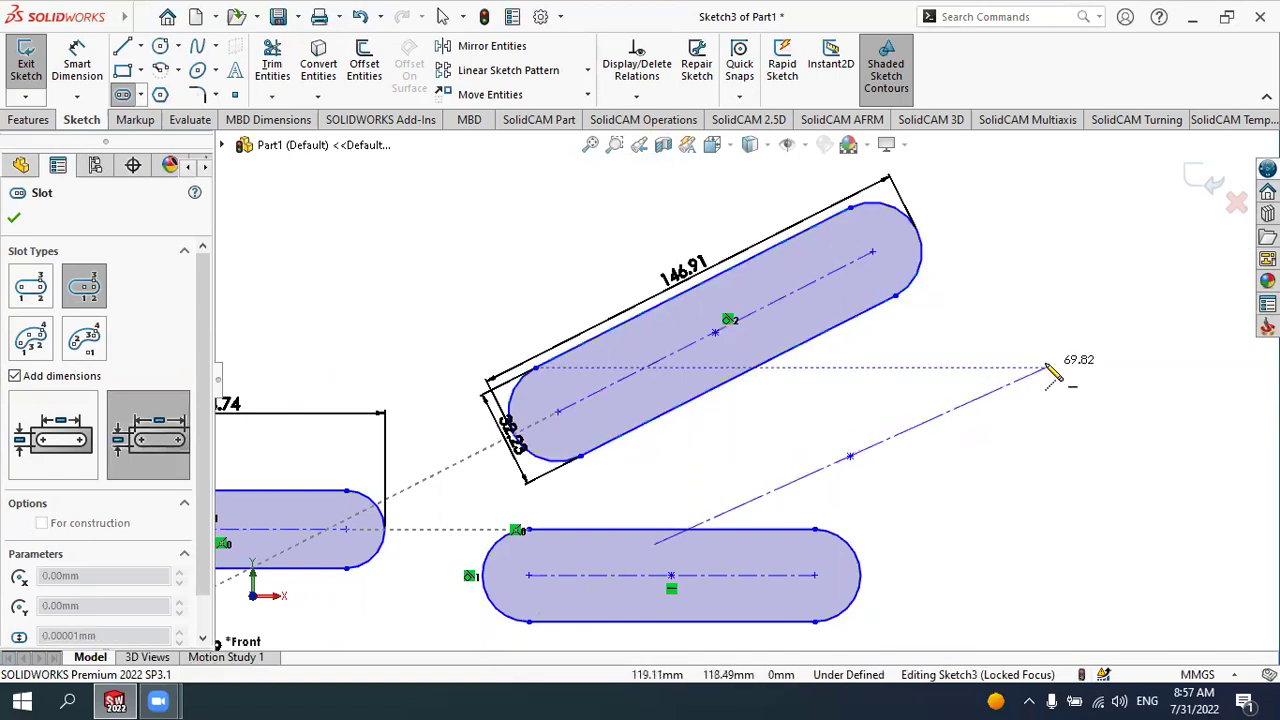
# Step: Draw a horizontal slot 112.98 long and 17.39 wide, dimensioned by overall length, and zoom to fit
pyautogui.click(997, 456)
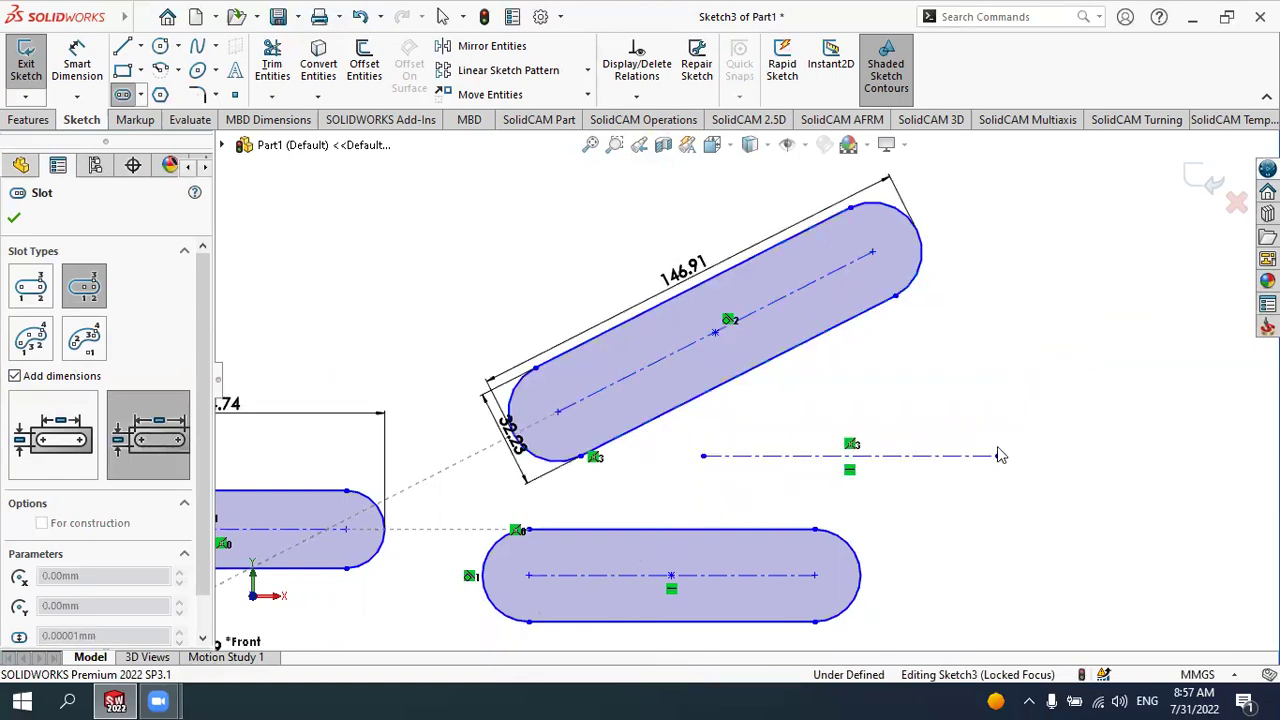
pyautogui.click(997, 437)
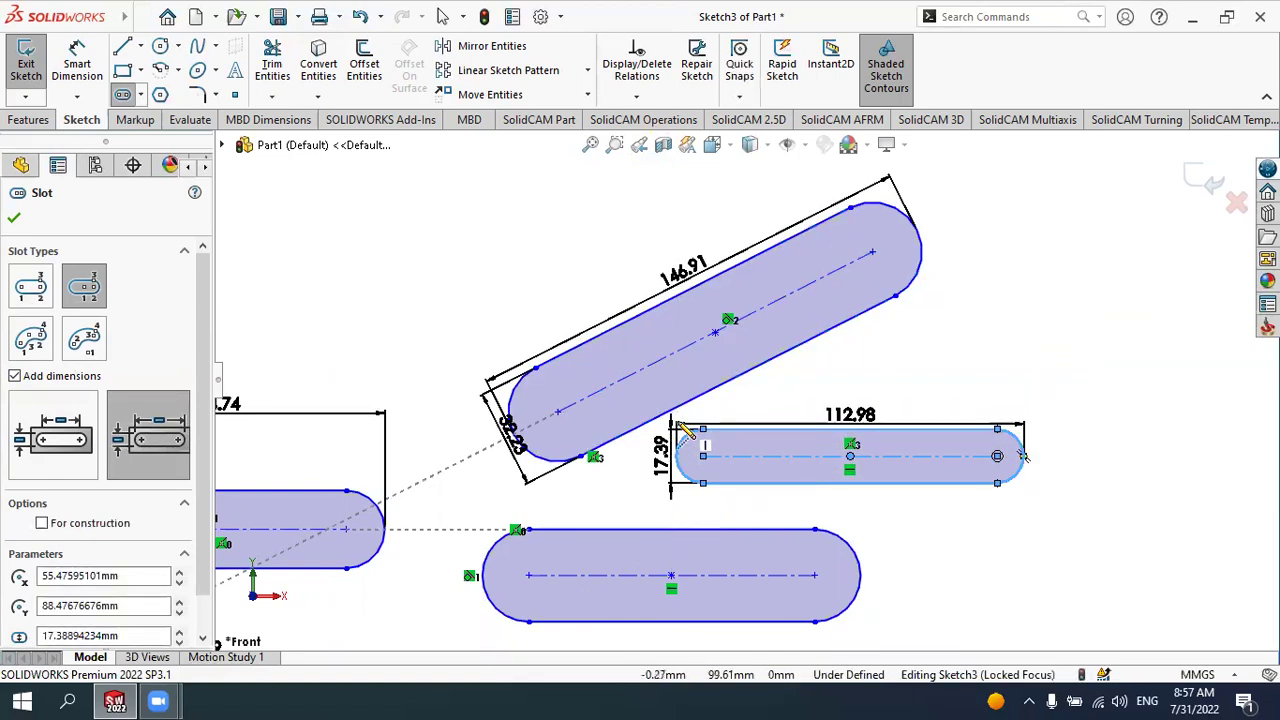
pyautogui.click(172, 450)
pyautogui.press('f')
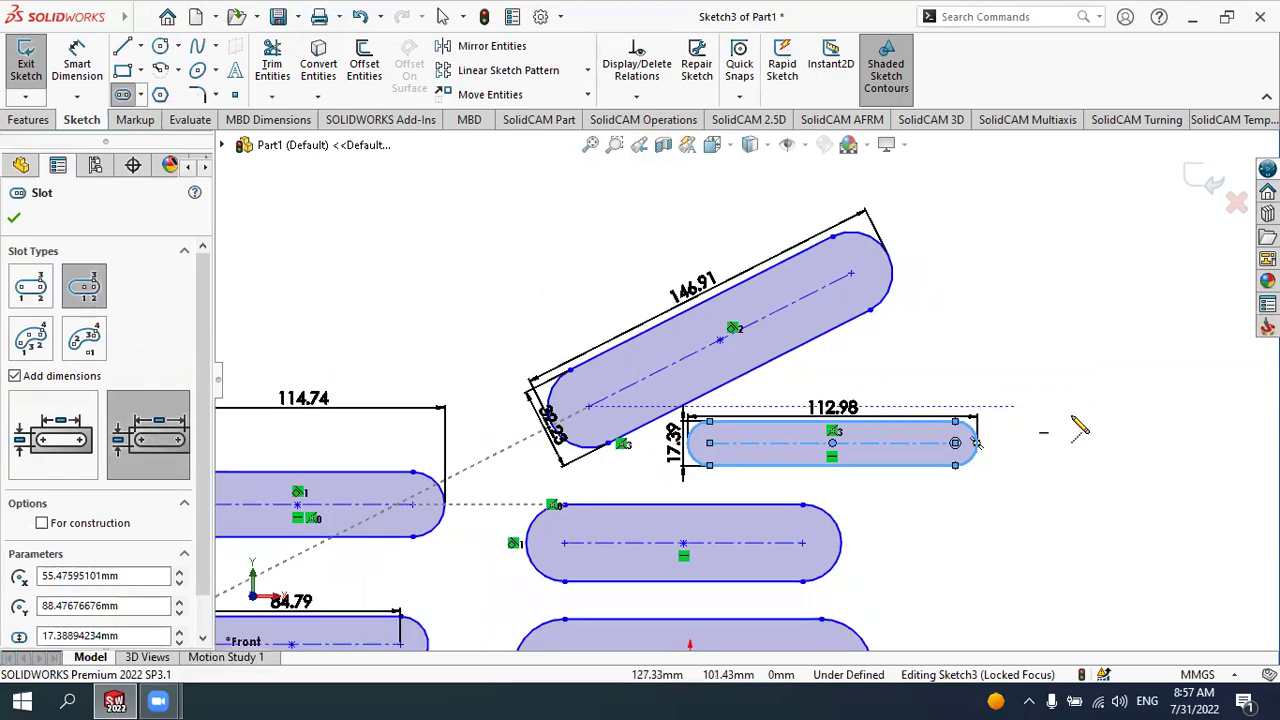
pyautogui.scroll(-1, 792, 390)
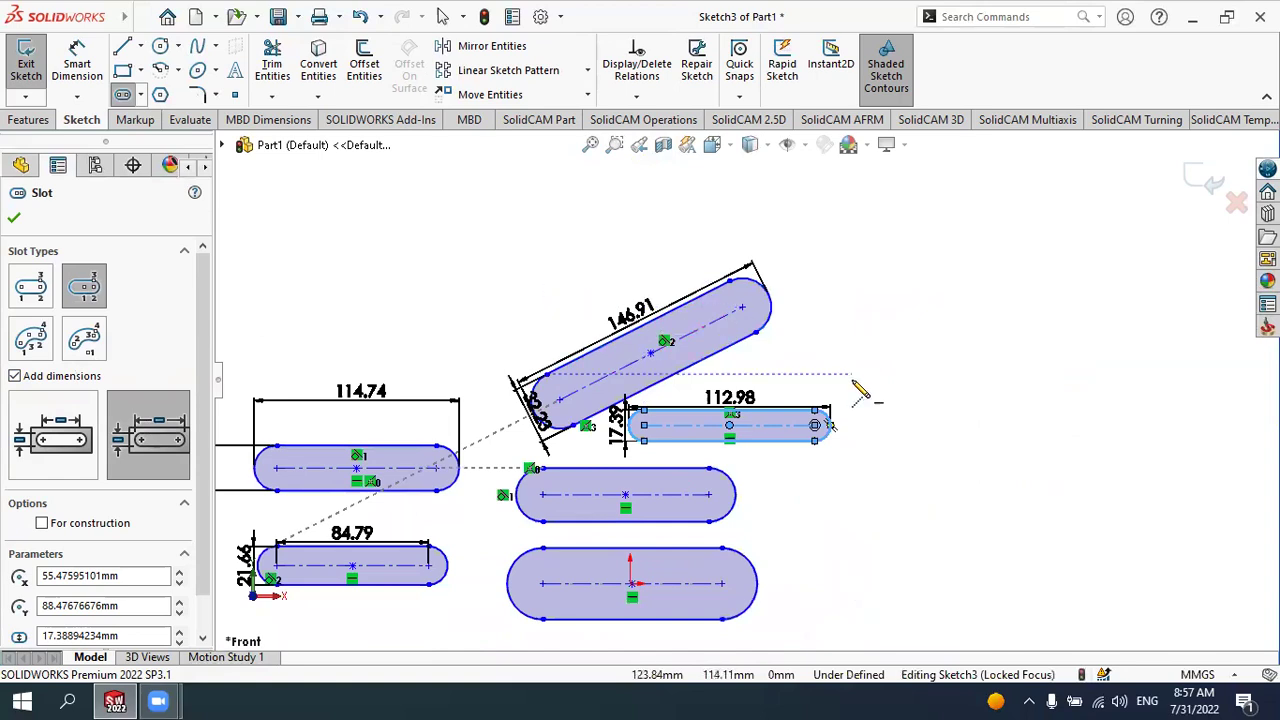
pyautogui.scroll(3, 640, 370)
pyautogui.scroll(-1, 339, 302)
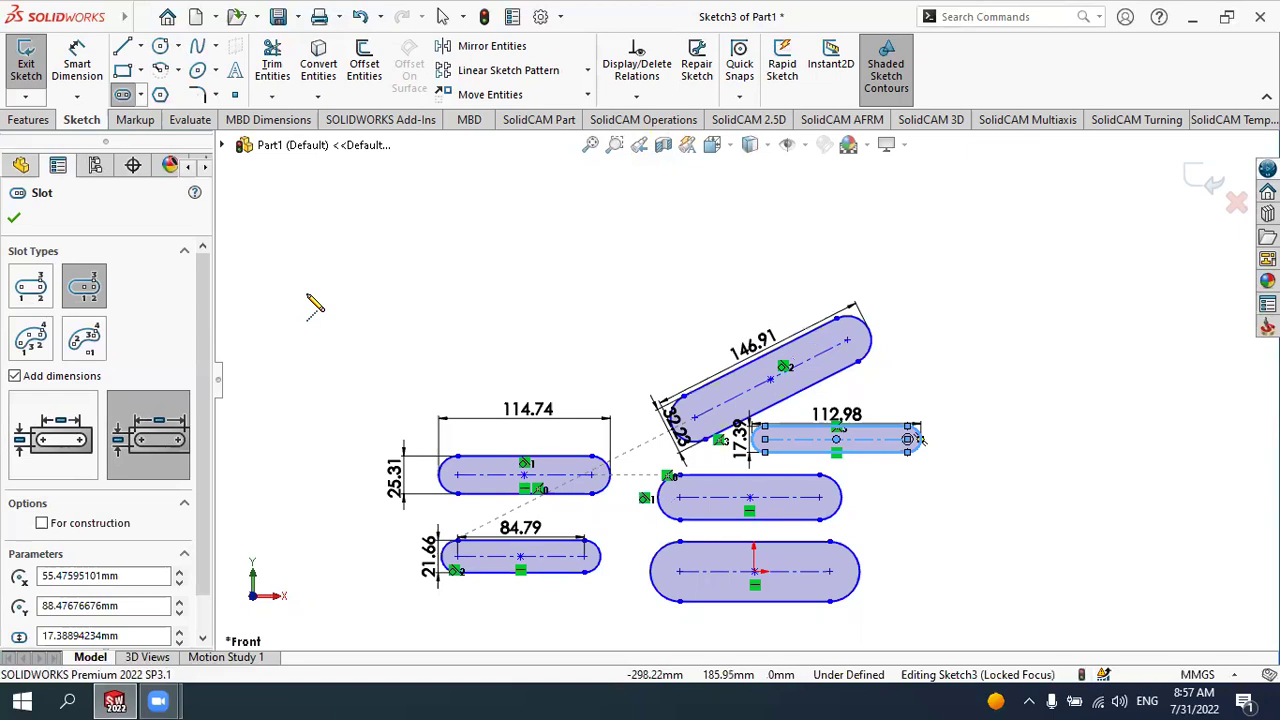
# Step: Start a 3 Point Arc Slot above the straight slots, sweeping 90° at radius 153.52
pyautogui.click(29, 345)
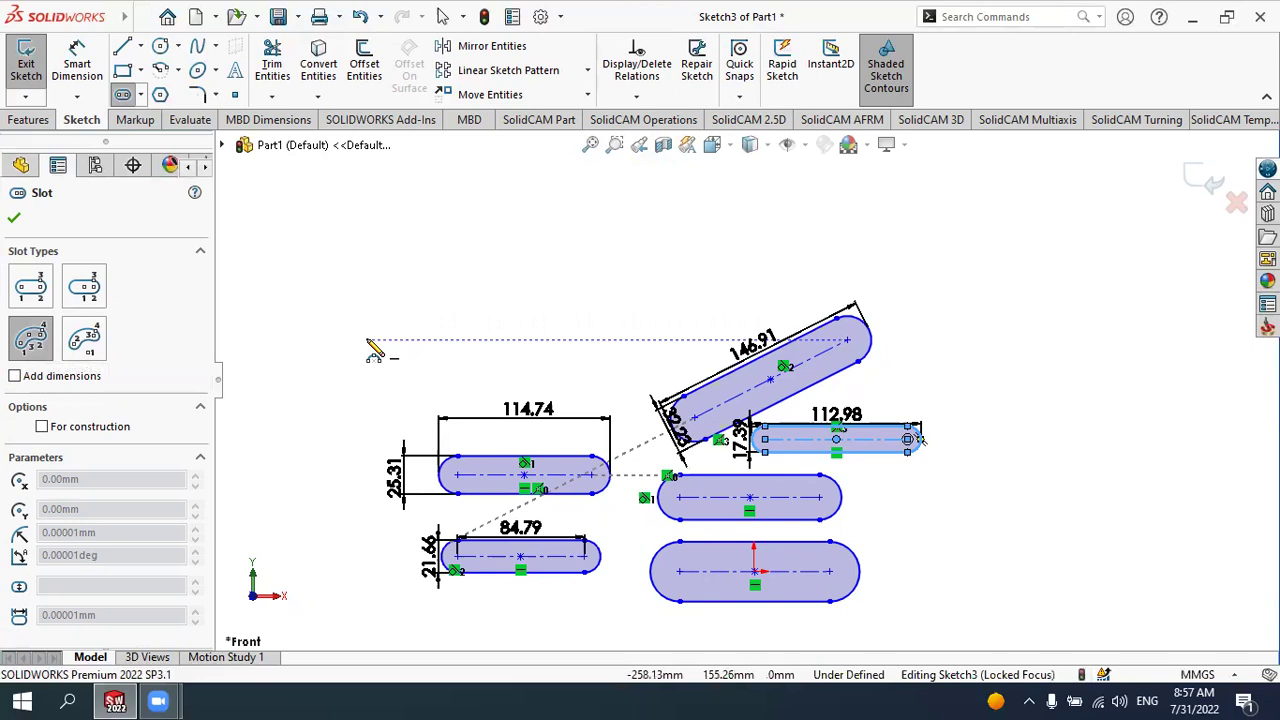
pyautogui.click(372, 324)
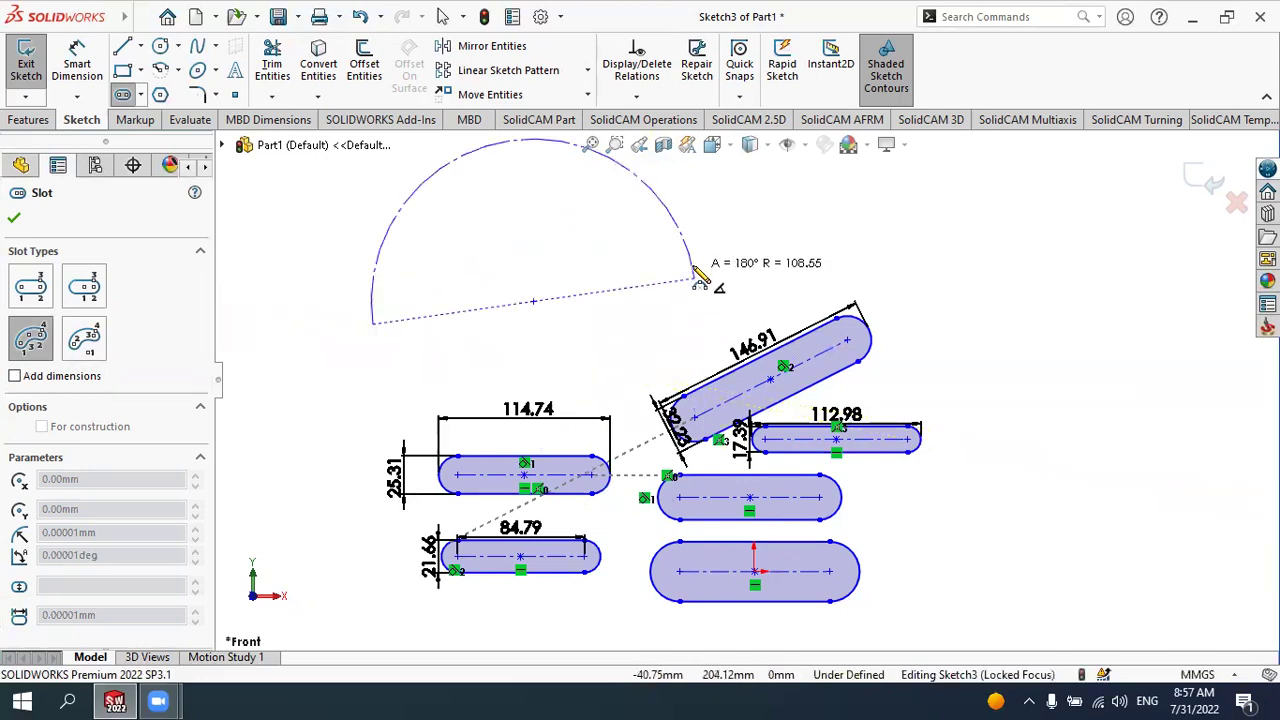
pyautogui.click(530, 236)
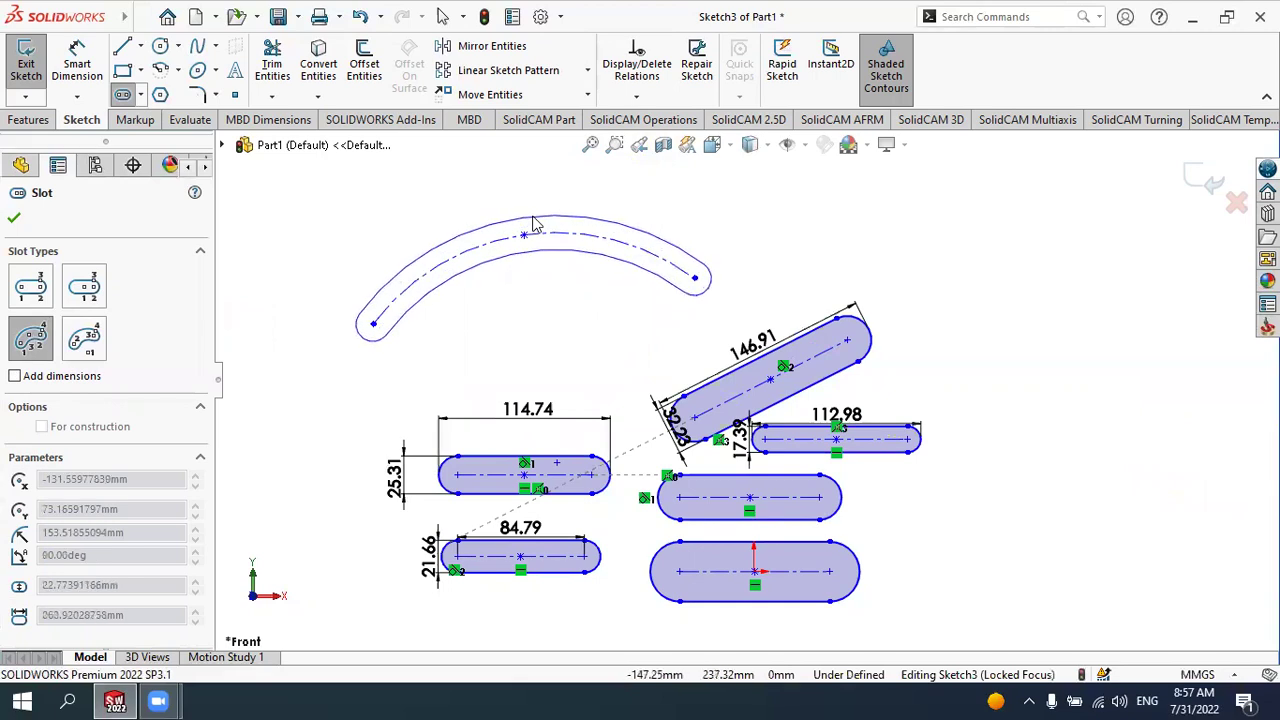
# Step: Set the arc slot's width to about 40.24 mm to complete it
pyautogui.click(532, 206)
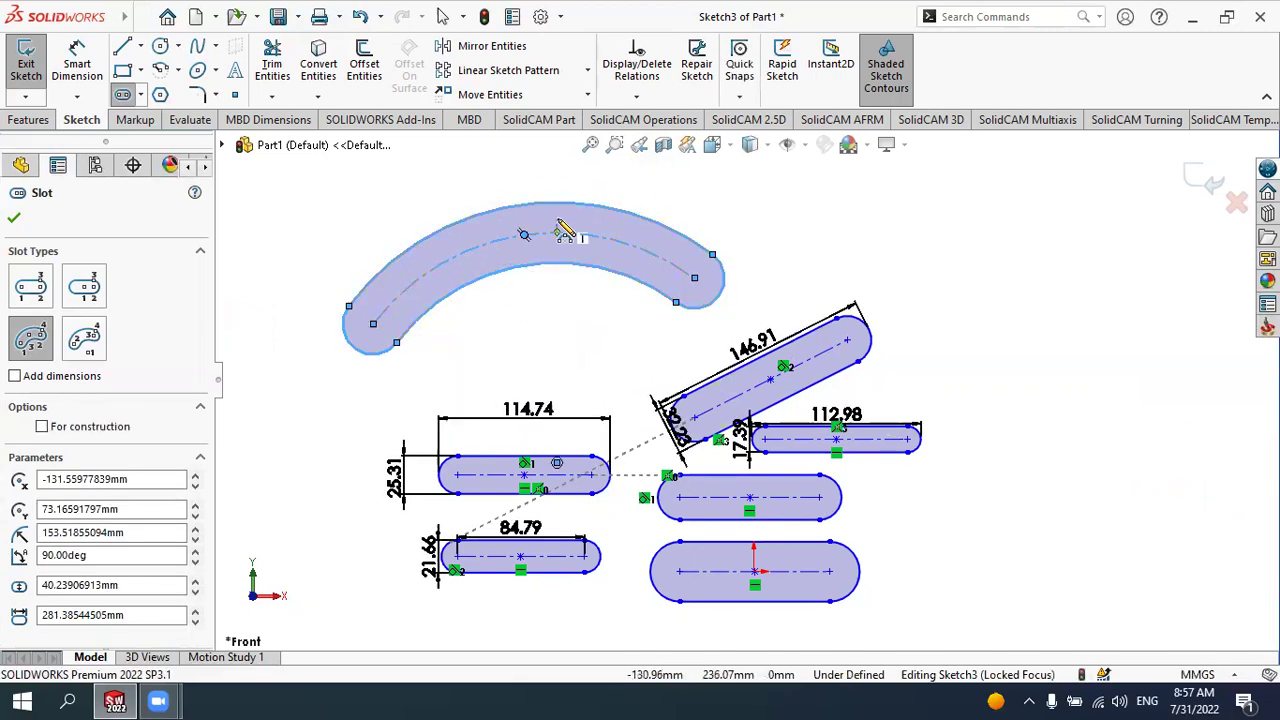
pyautogui.scroll(2, 486, 368)
pyautogui.scroll(-2, 800, 240)
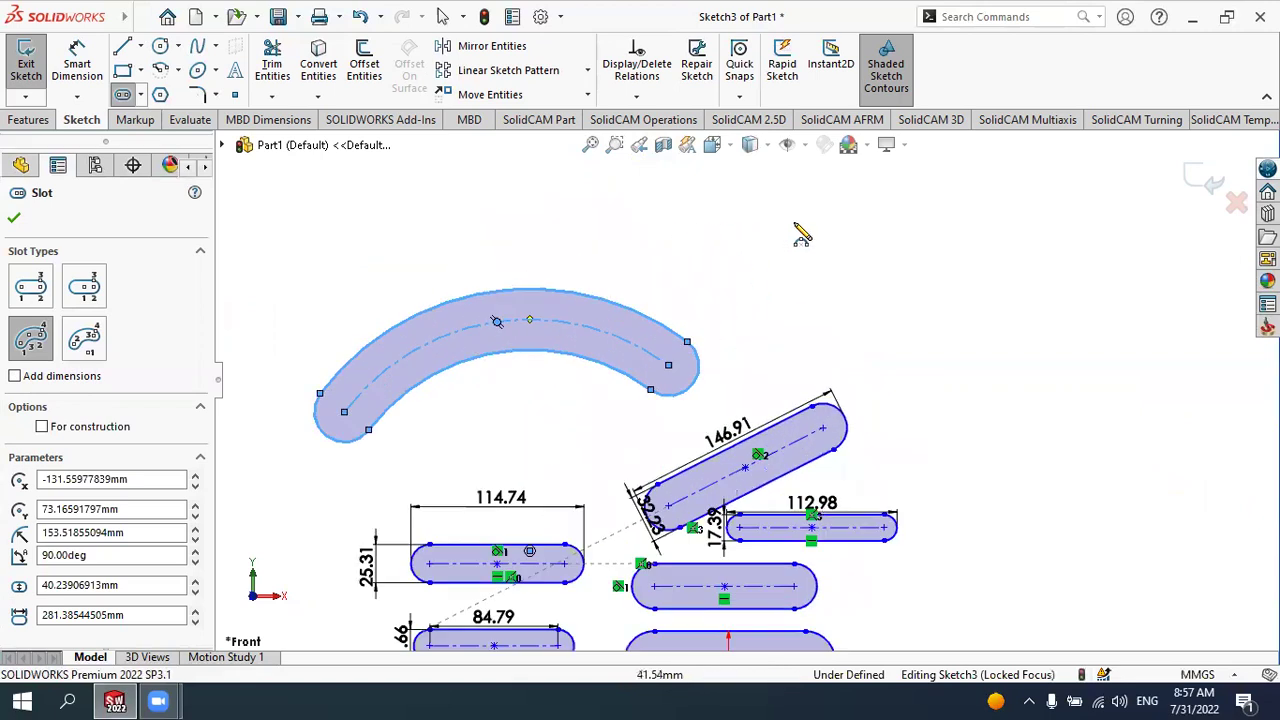
pyautogui.scroll(-2, 800, 240)
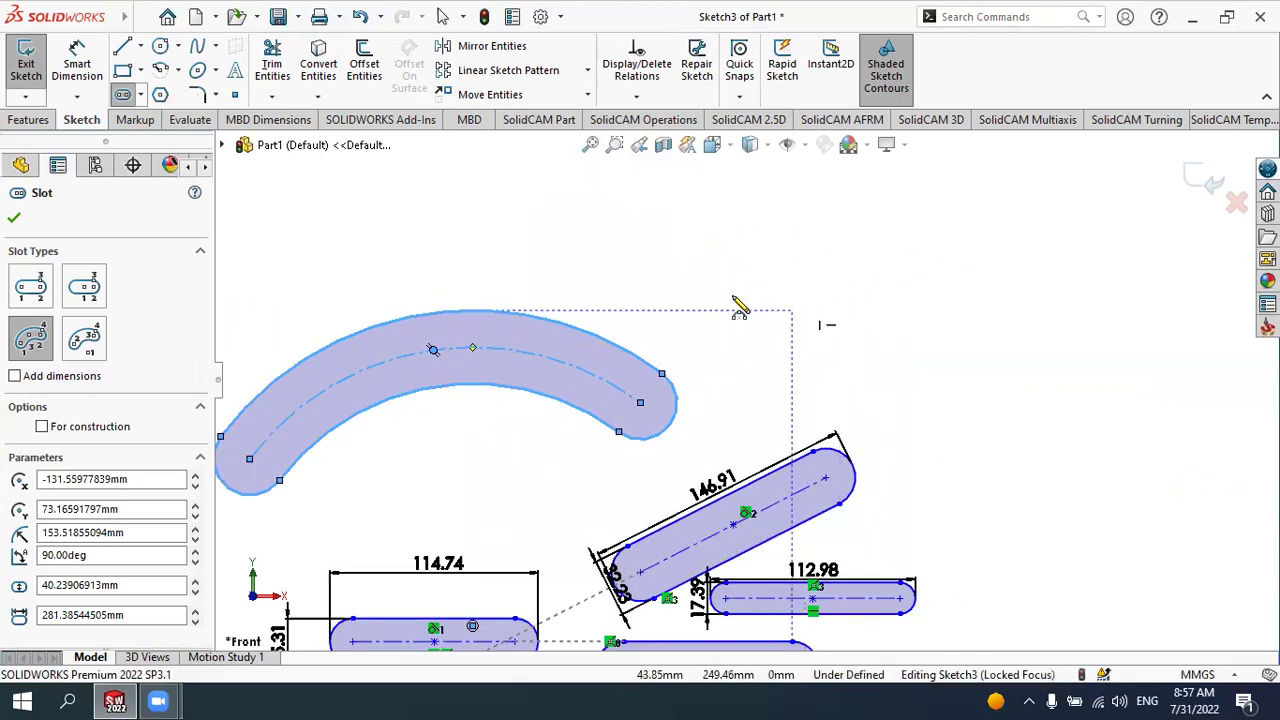
# Step: Review the arc slot's X, radius 153.52, 90° angle and 281.39 length parameters
pyautogui.click(63, 479)
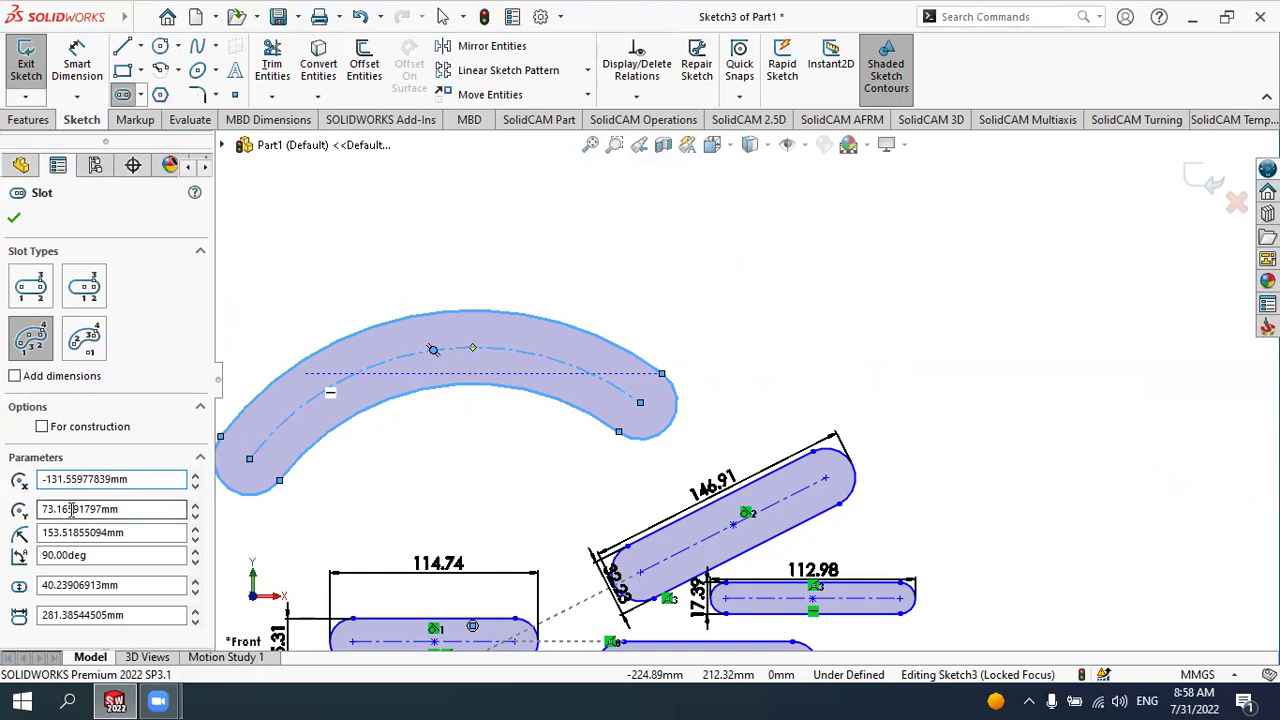
pyautogui.scroll(-2, 443, 451)
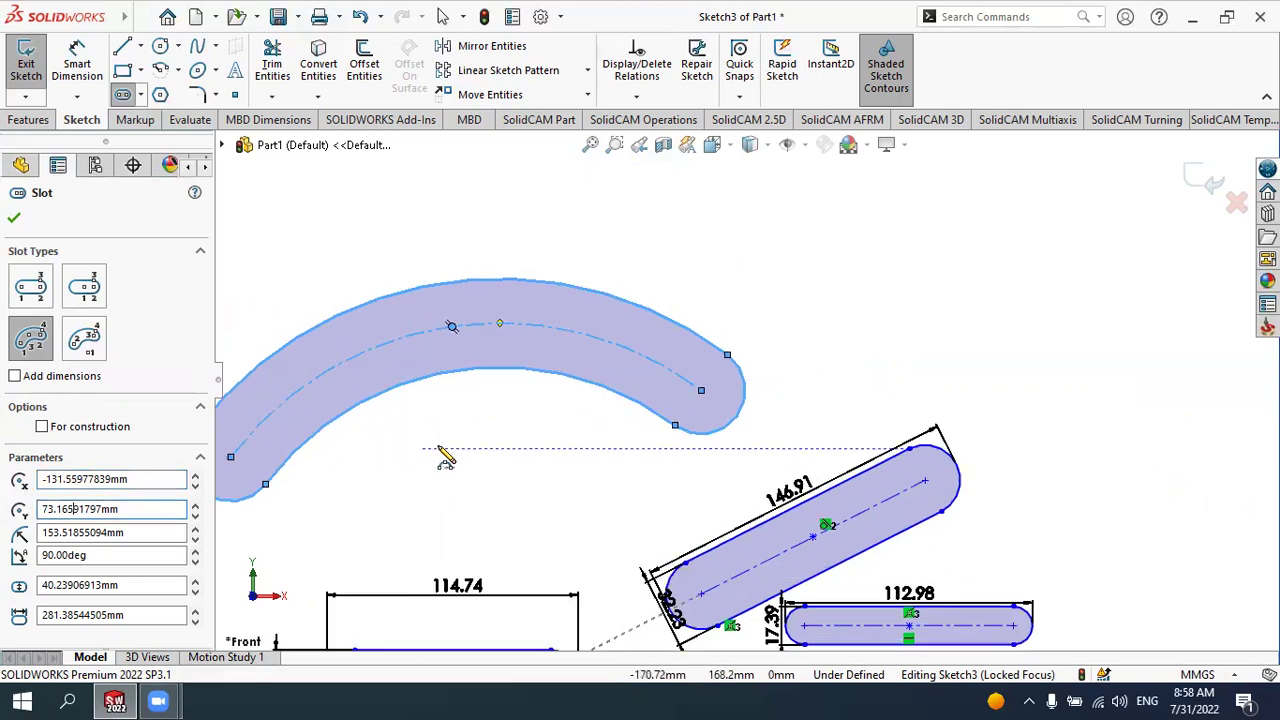
pyautogui.scroll(-2, 543, 457)
pyautogui.scroll(5, 543, 457)
pyautogui.scroll(-3, 805, 548)
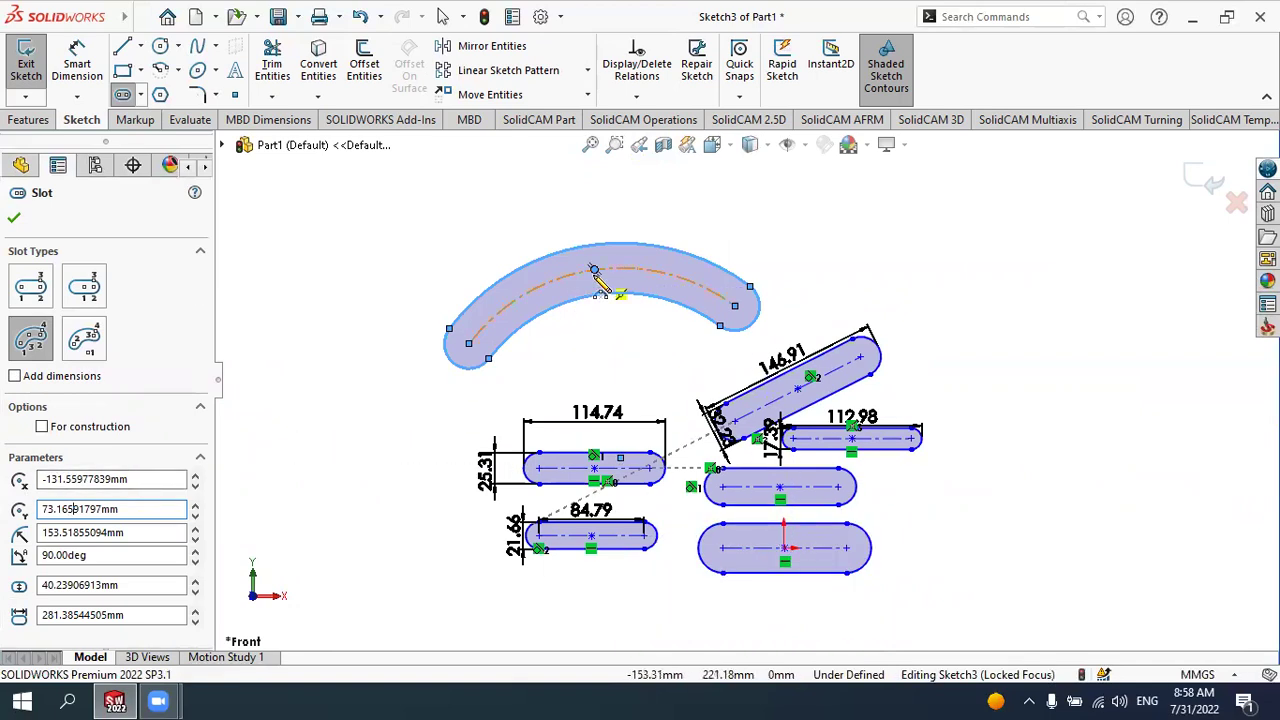
pyautogui.doubleClick(137, 532)
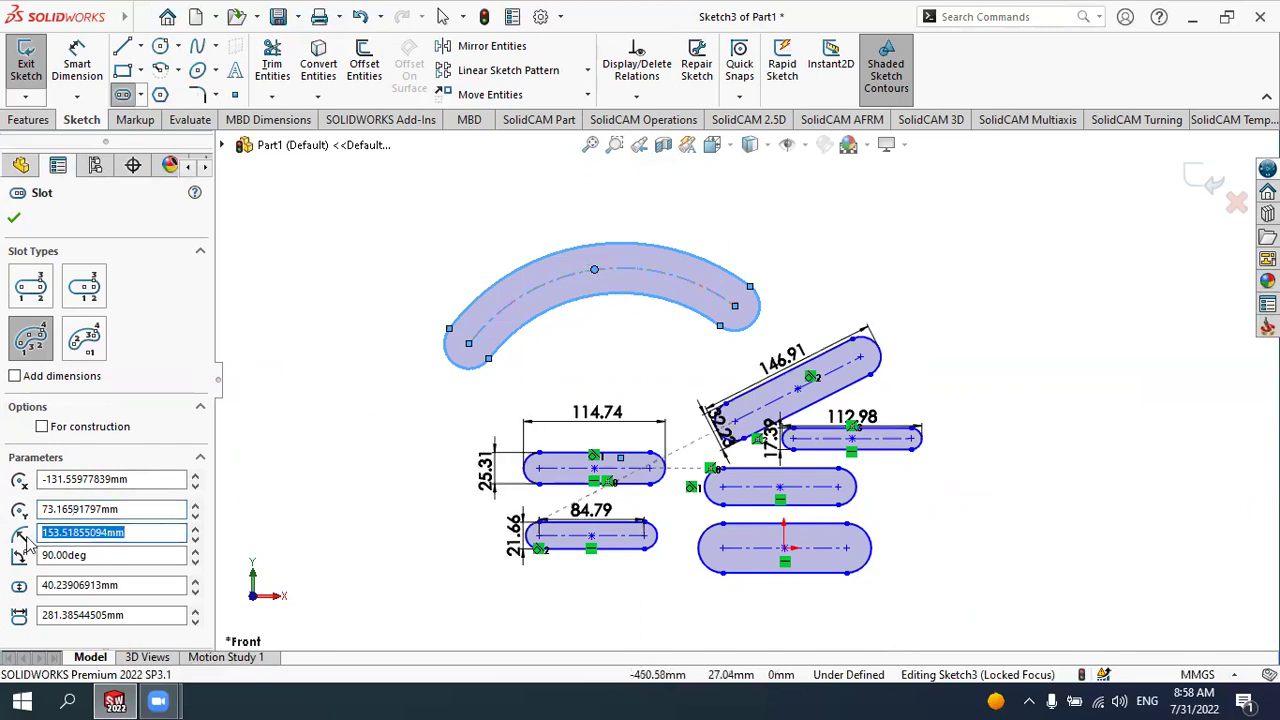
pyautogui.click(101, 558)
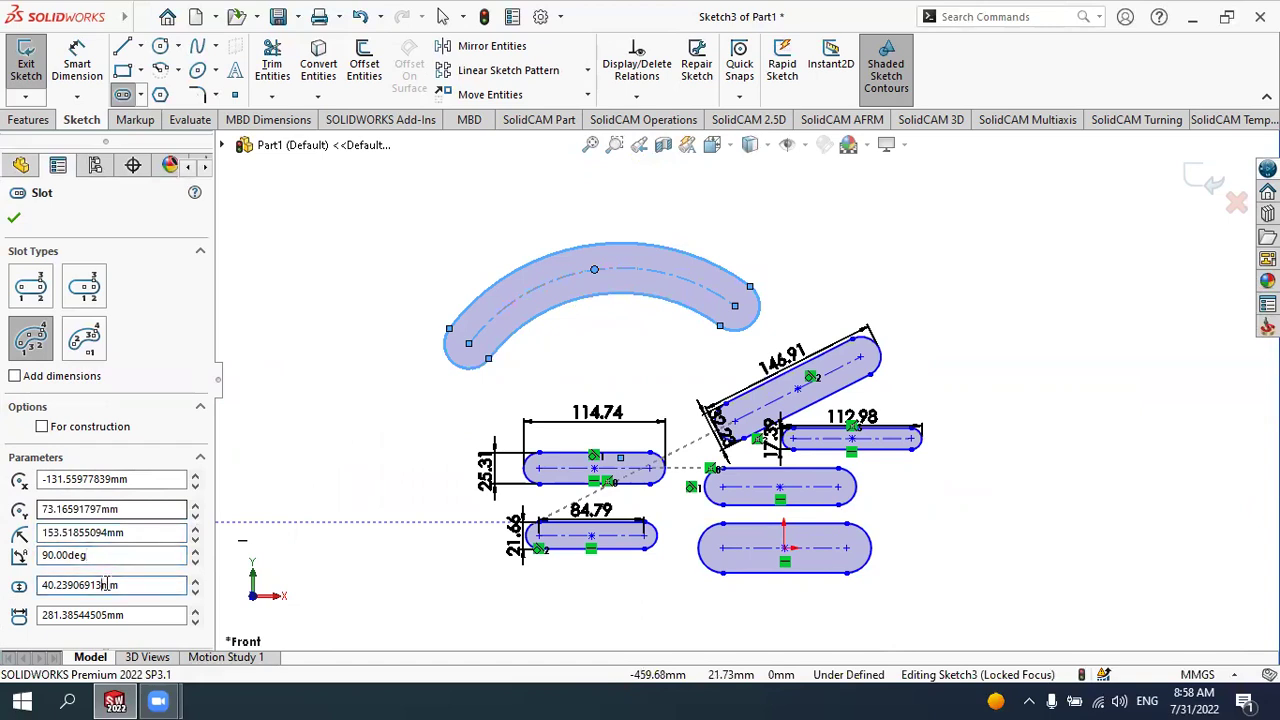
pyautogui.click(103, 615)
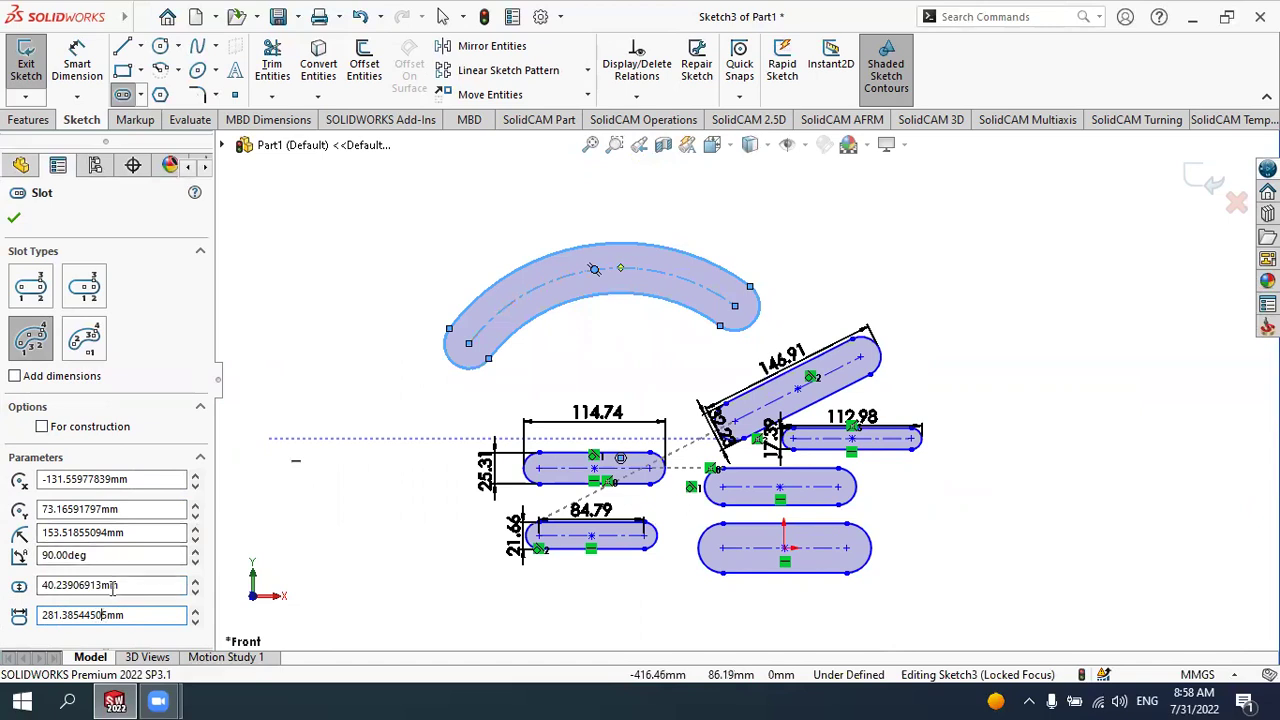
pyautogui.moveTo(150, 614); pyautogui.dragTo(40, 615)
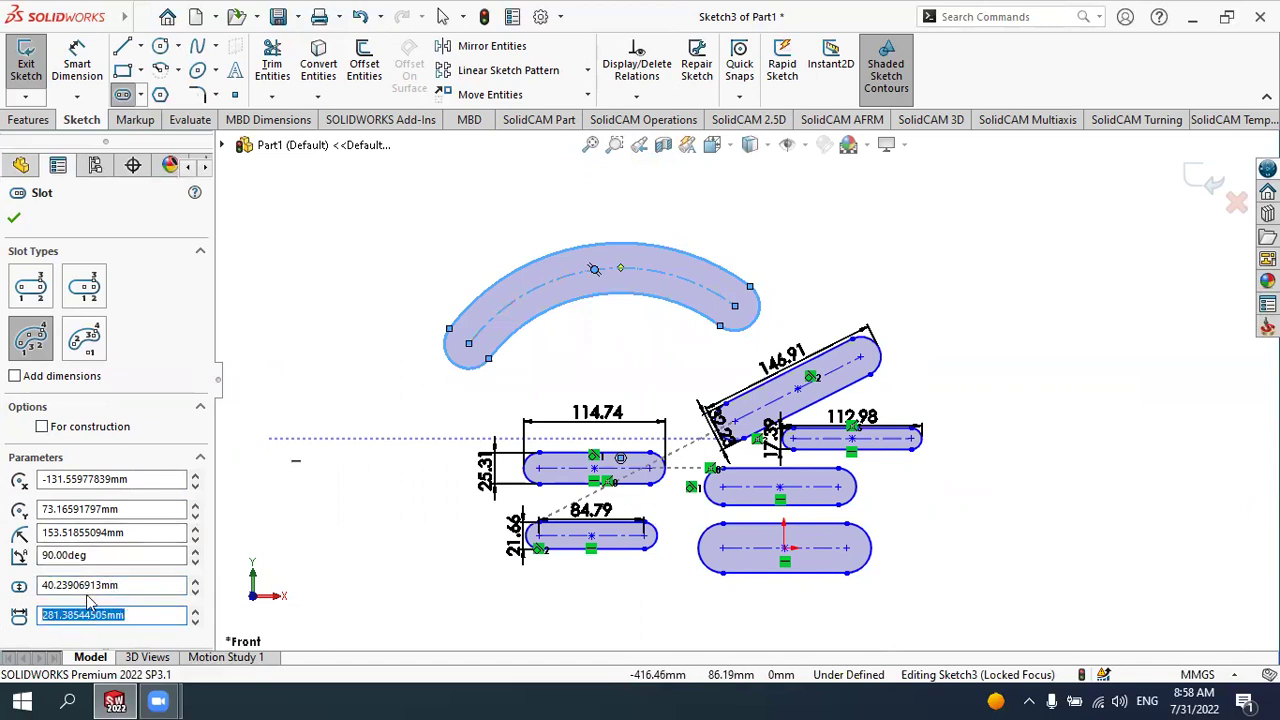
pyautogui.scroll(-3, 540, 280)
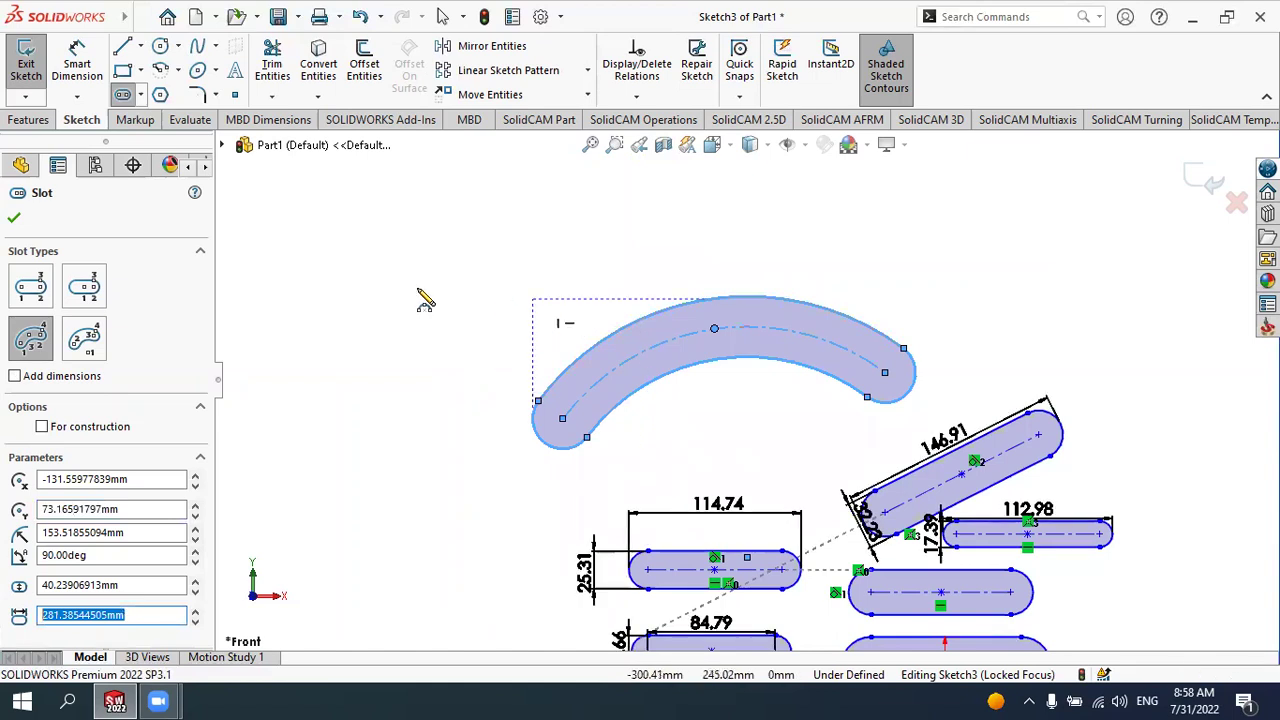
# Step: Sketch a centerpoint arc slot at left: radius 114.75, about 176° sweep, 36.28 wide
pyautogui.click(97, 345)
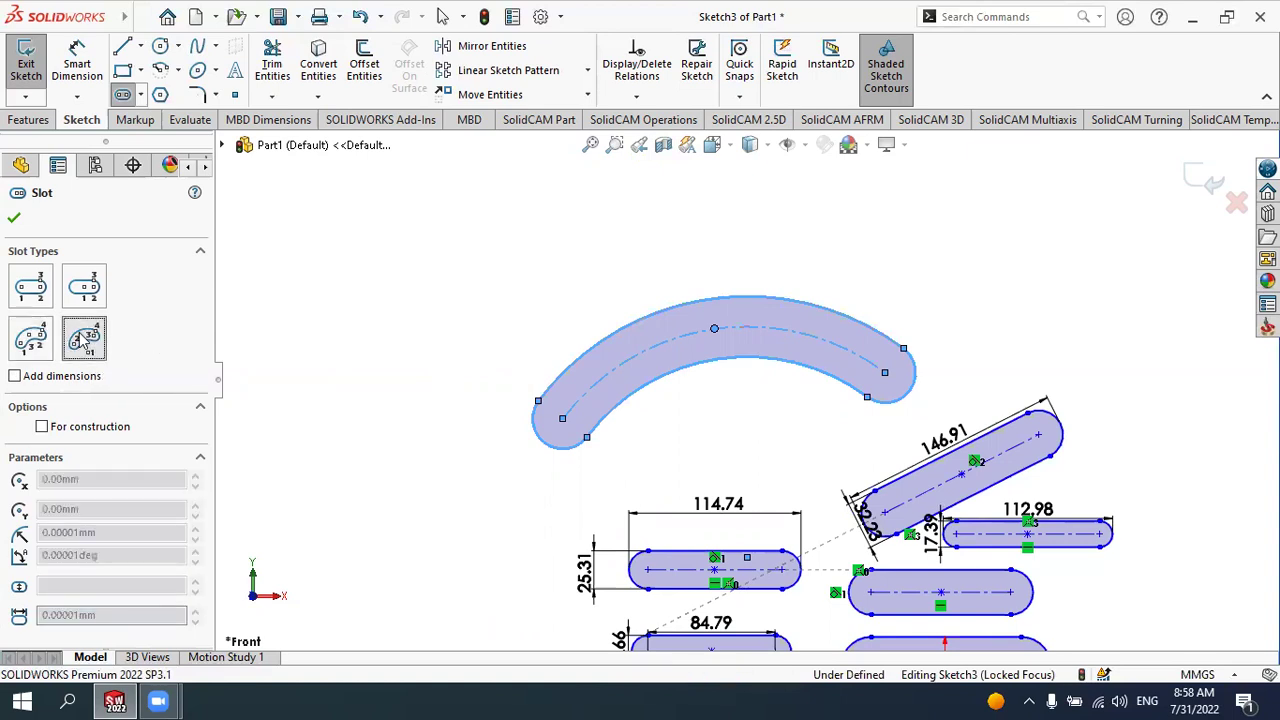
pyautogui.scroll(2, 600, 400)
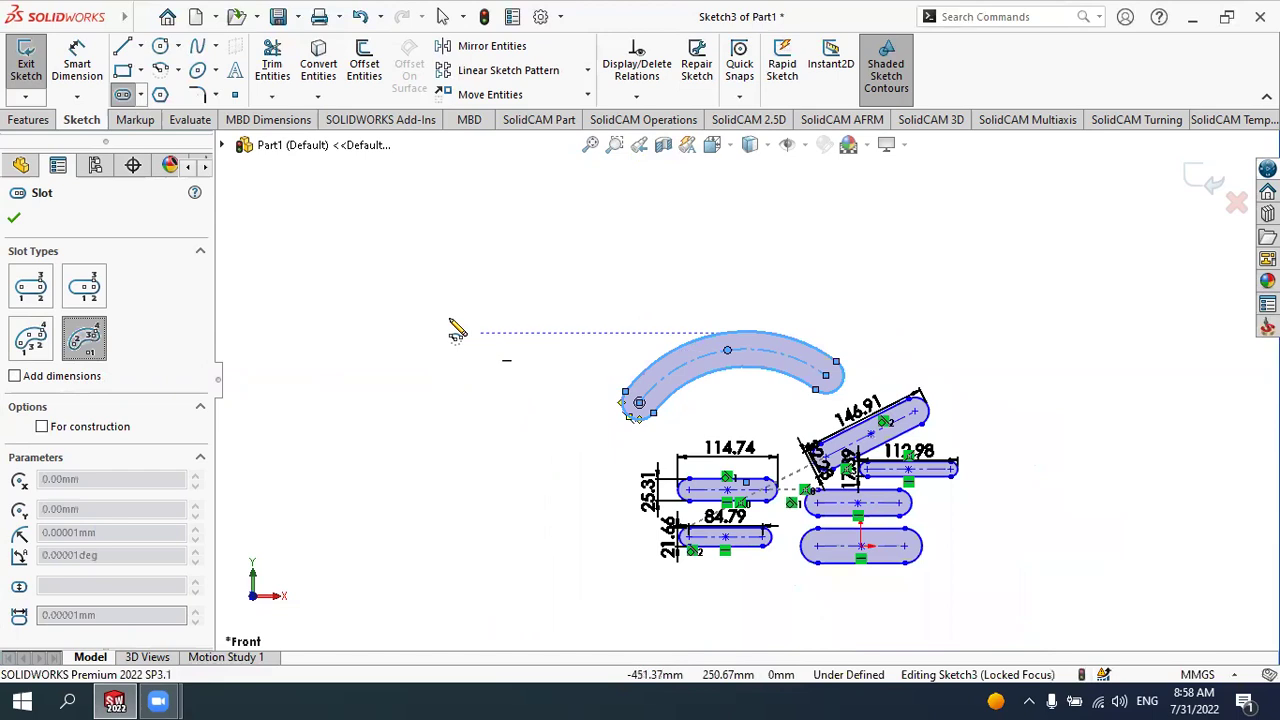
pyautogui.scroll(-2, 460, 330)
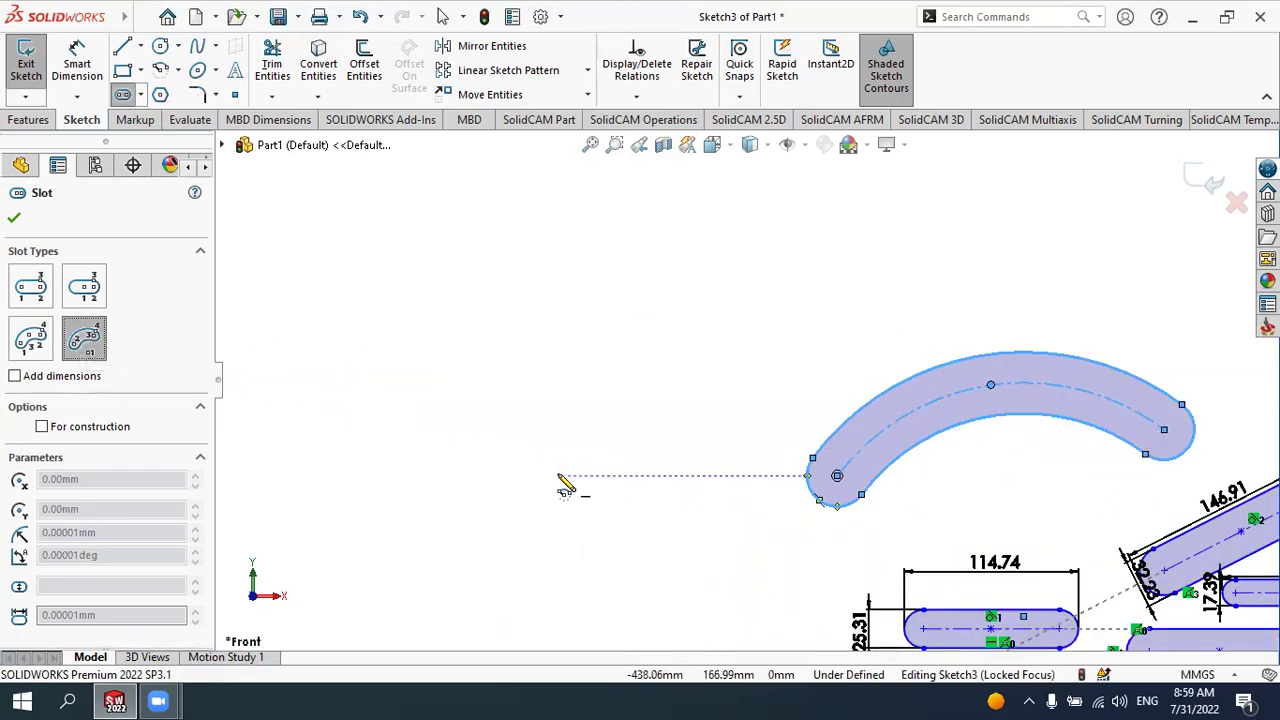
pyautogui.click(452, 436)
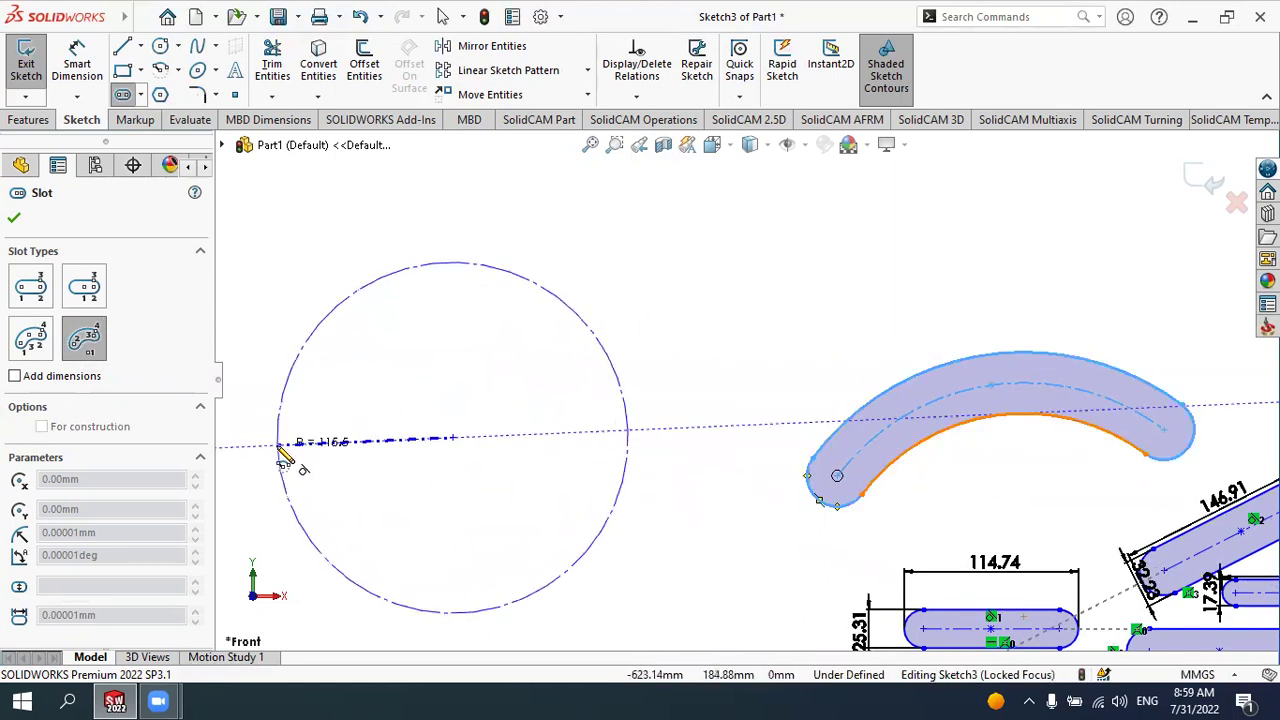
pyautogui.click(284, 443)
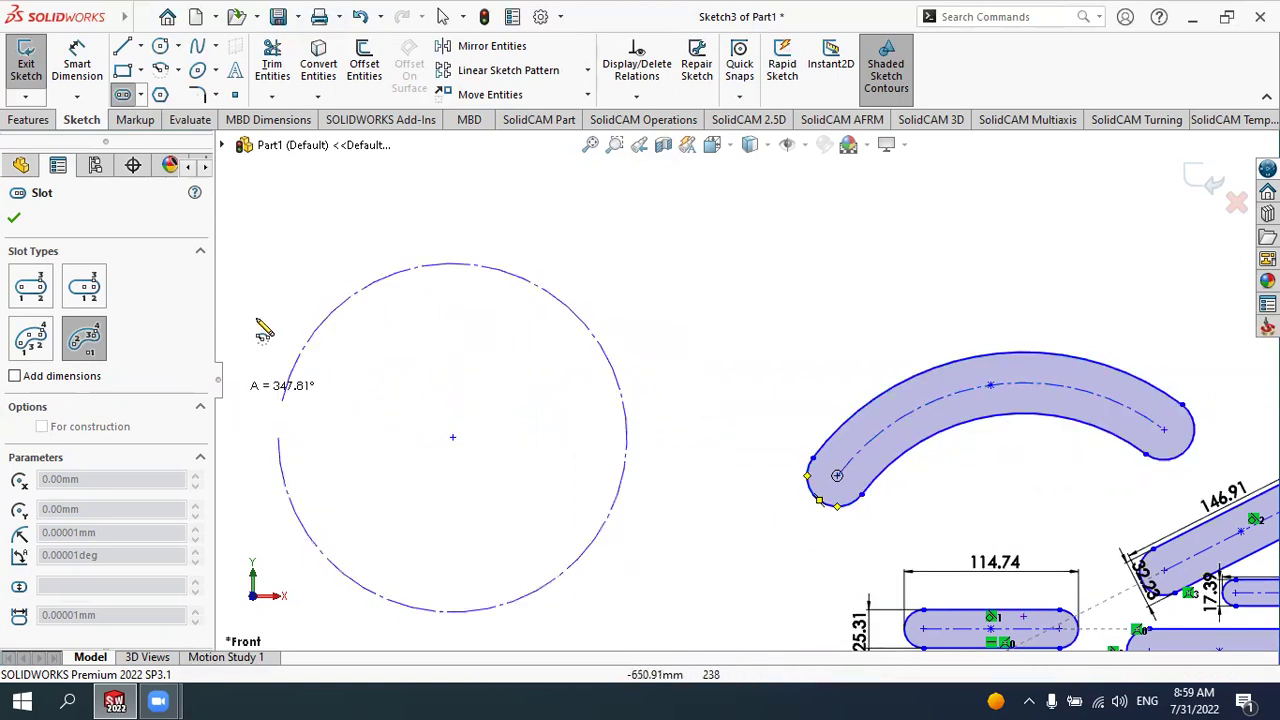
pyautogui.click(627, 425)
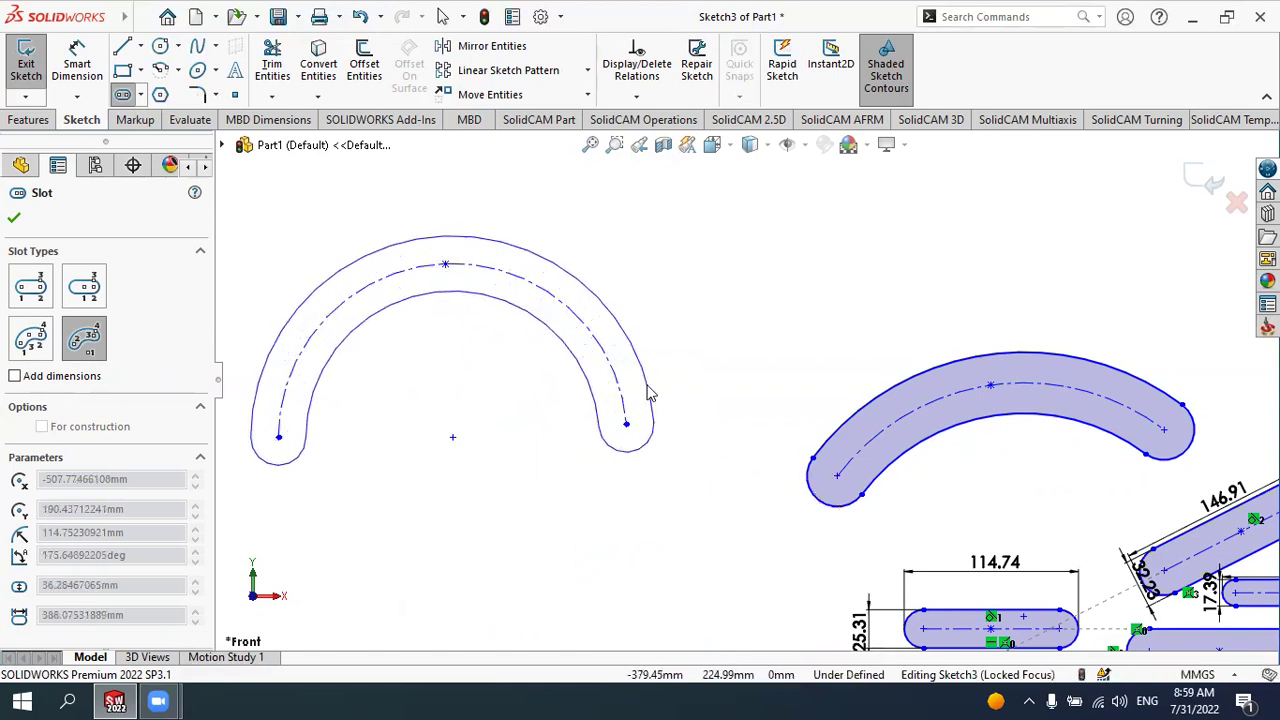
pyautogui.click(650, 393)
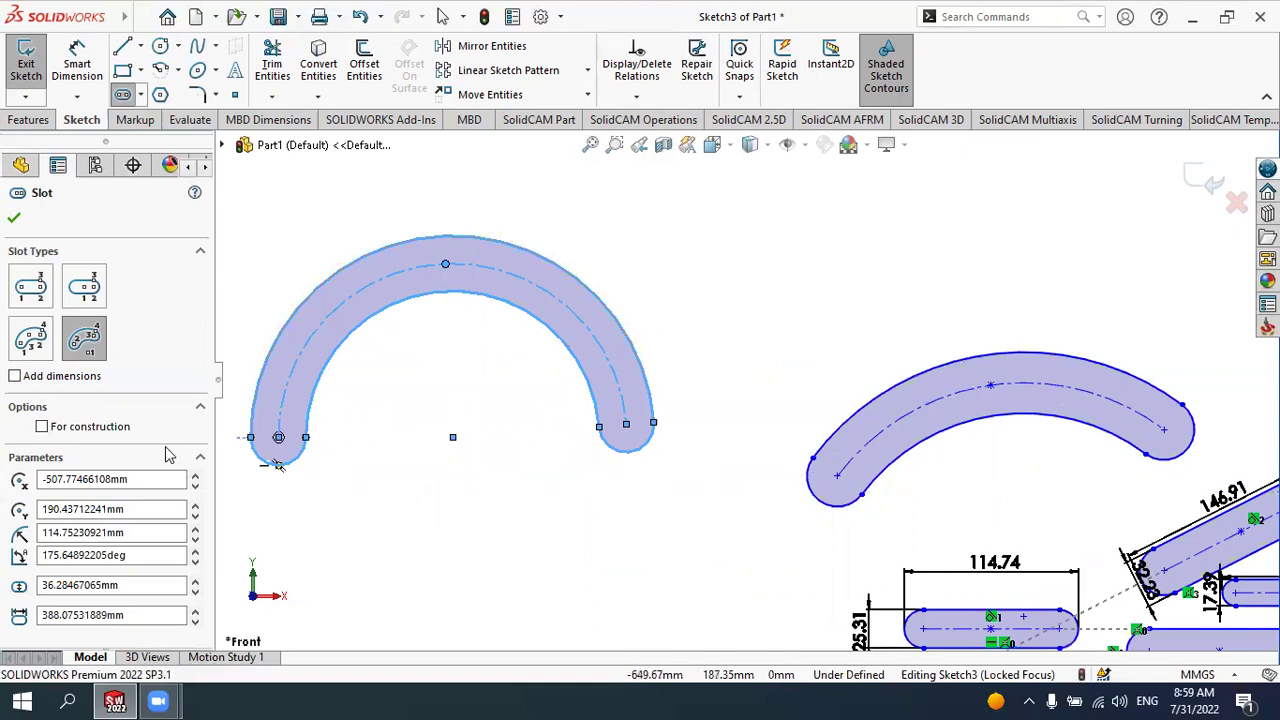
# Step: Set the arc slot's width to 50 mm and its length to 400 mm
pyautogui.click(86, 616)
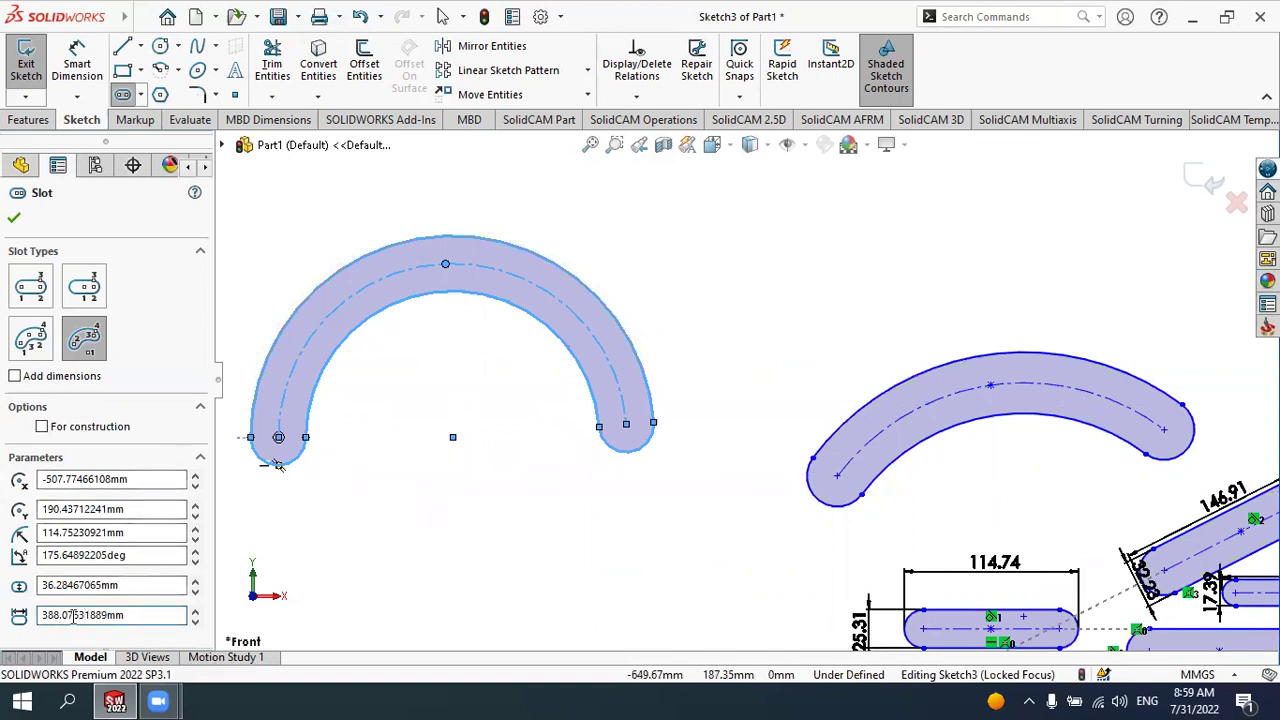
pyautogui.doubleClick(155, 587)
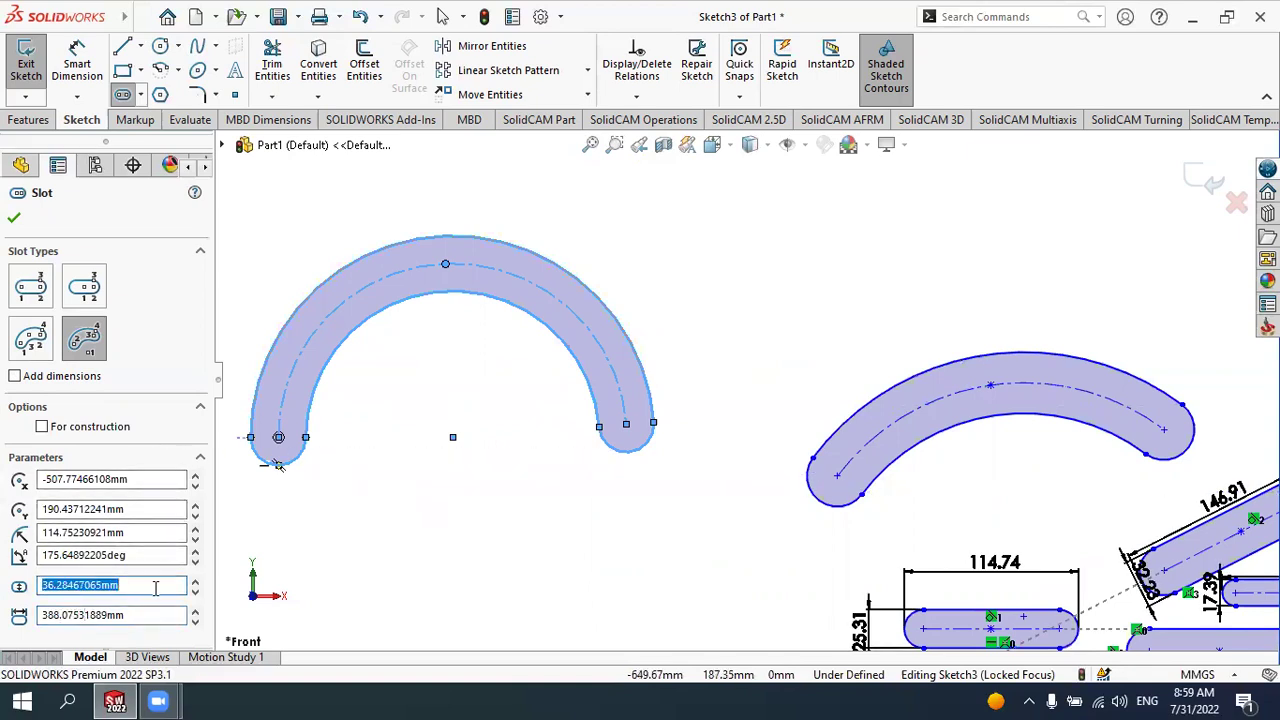
pyautogui.write('50')
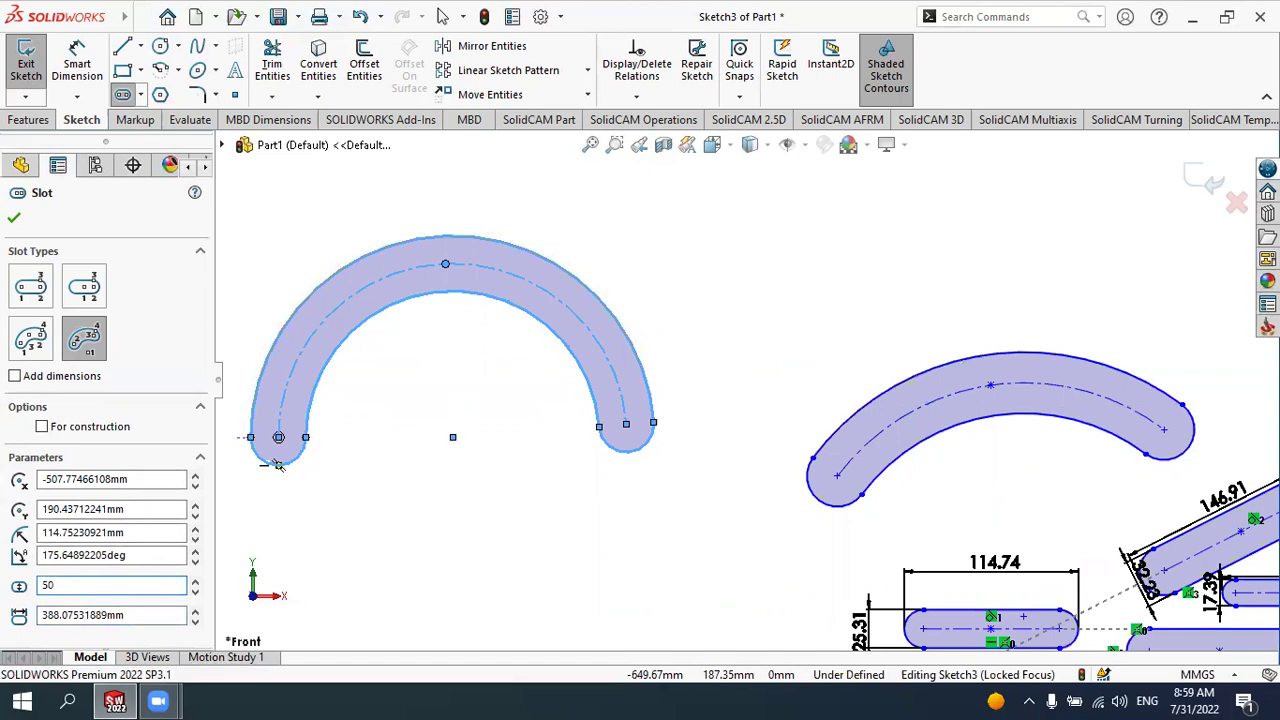
pyautogui.press('Return')
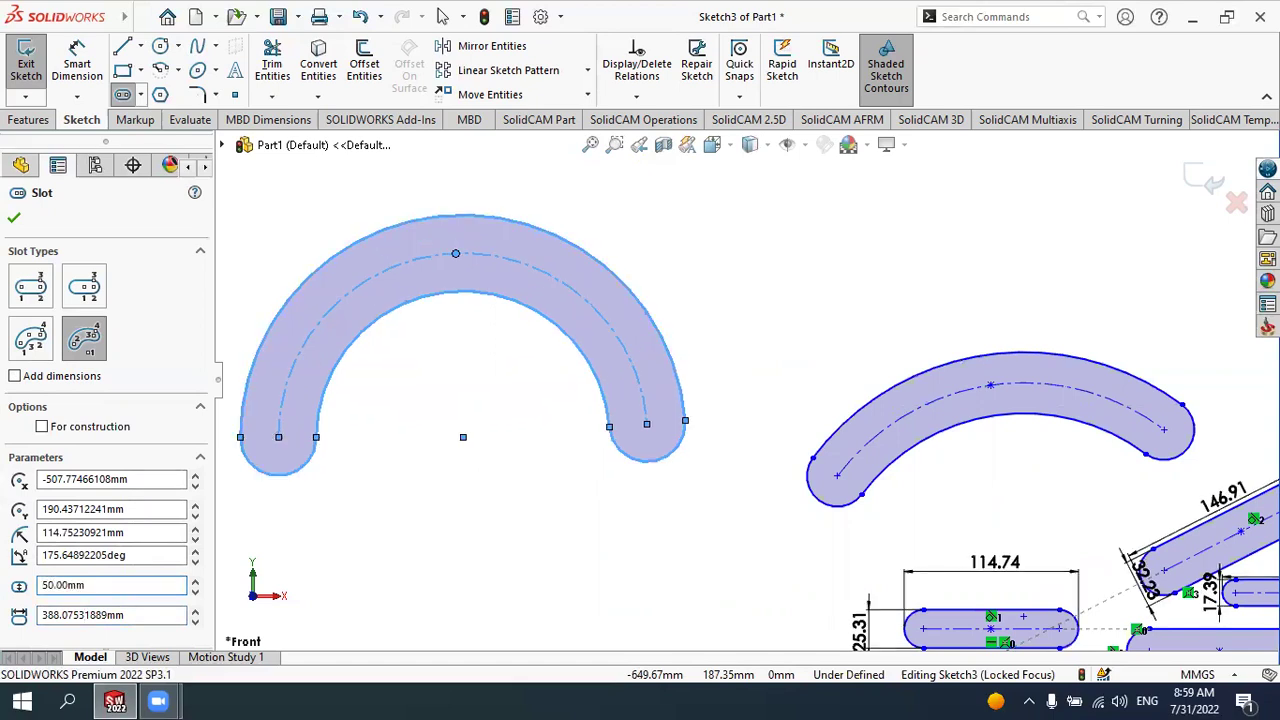
pyautogui.doubleClick(131, 616)
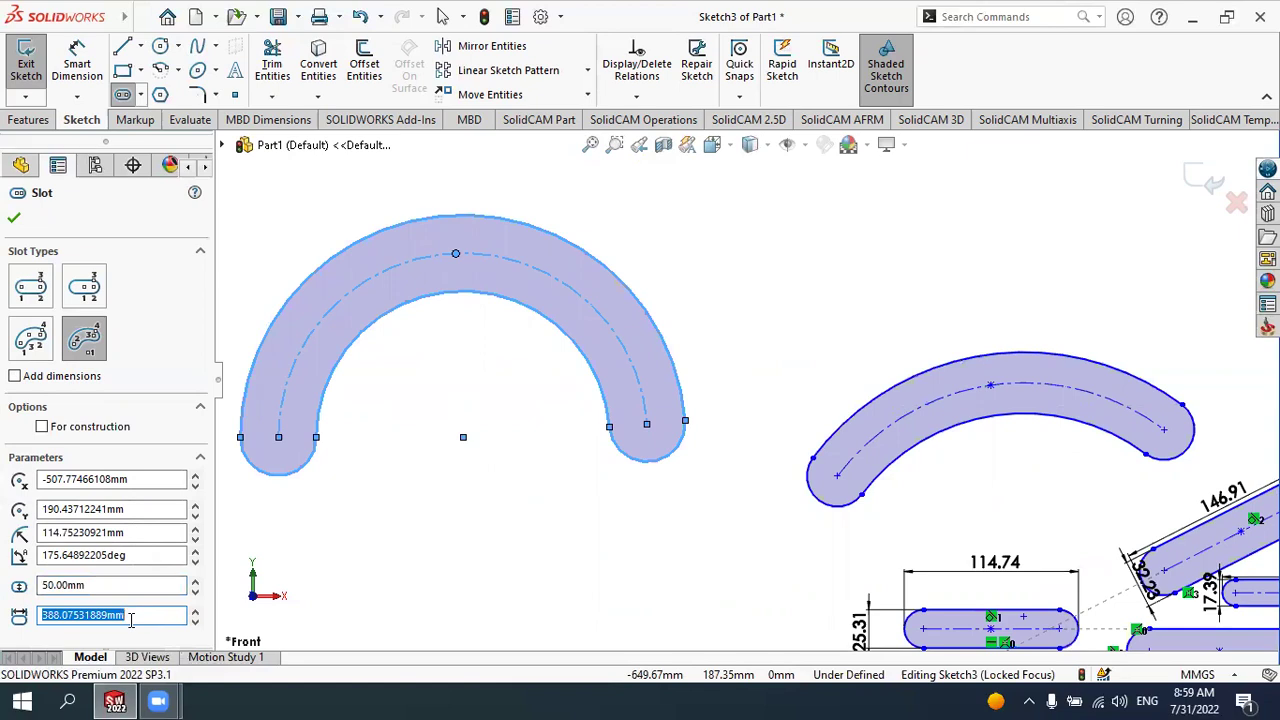
pyautogui.write('400')
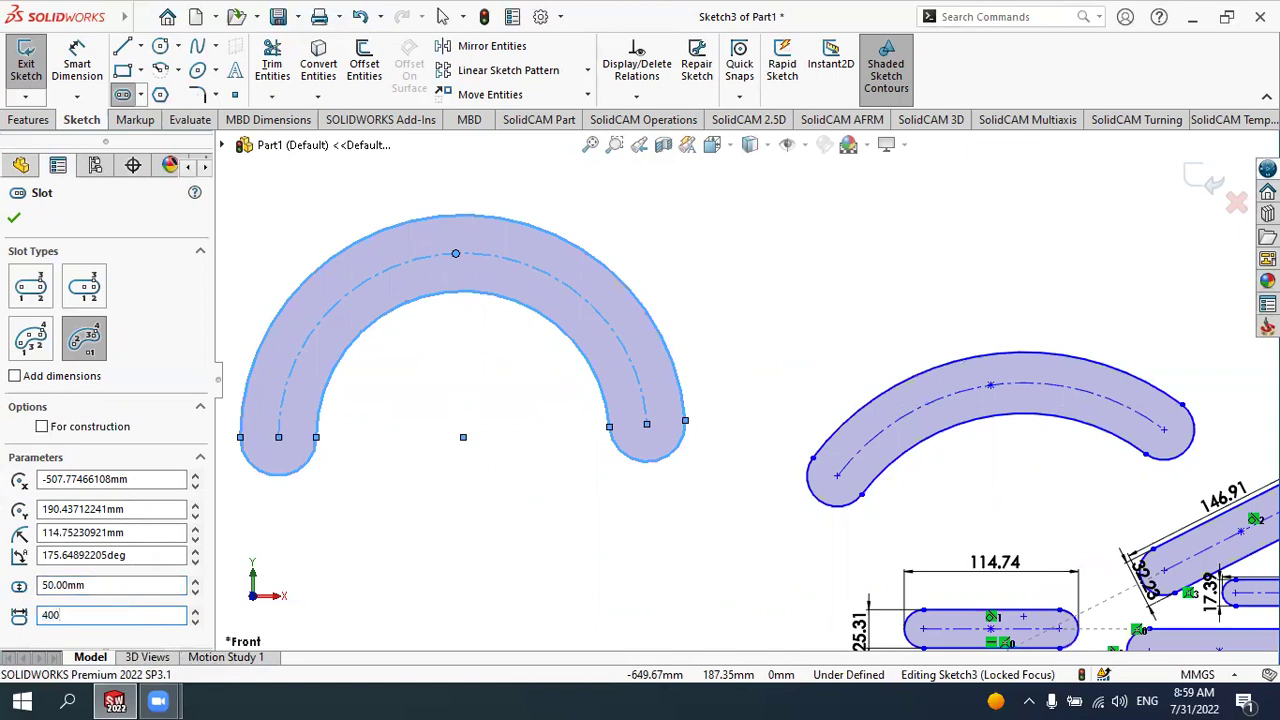
pyautogui.press('Return')
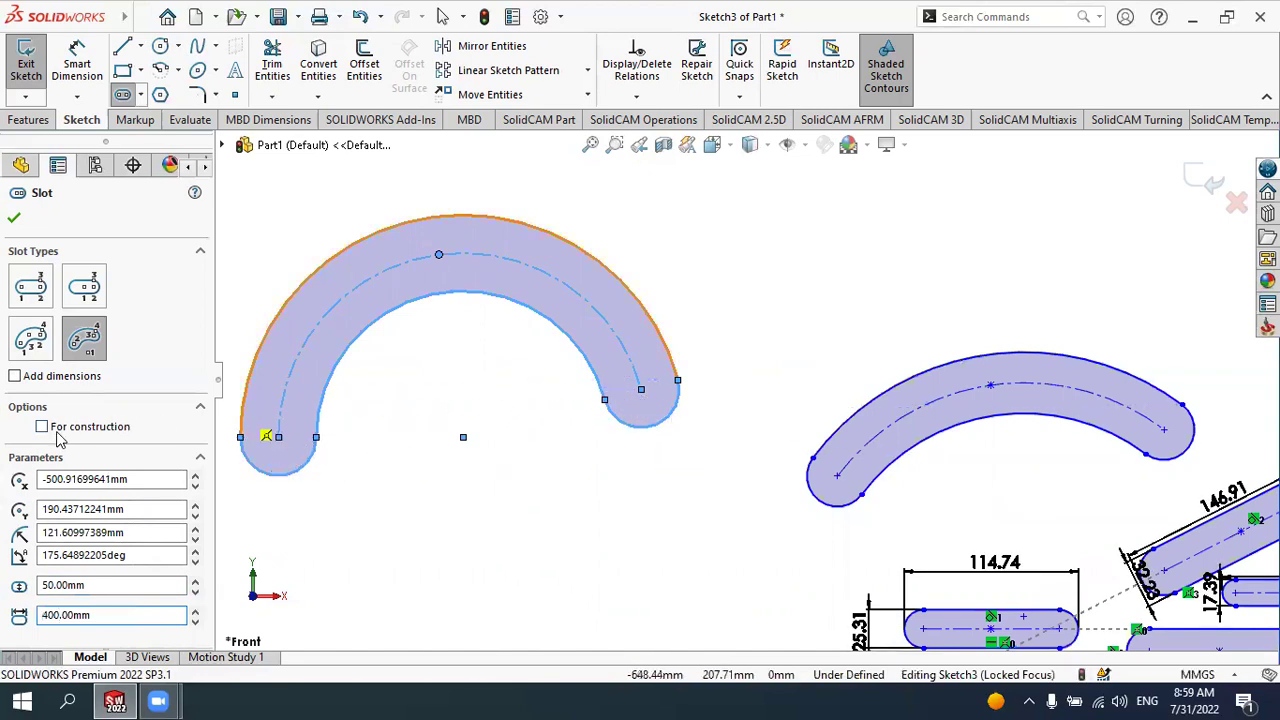
# Step: Toggle For construction on and off, then enable Add dimensions for new slots
pyautogui.click(42, 427)
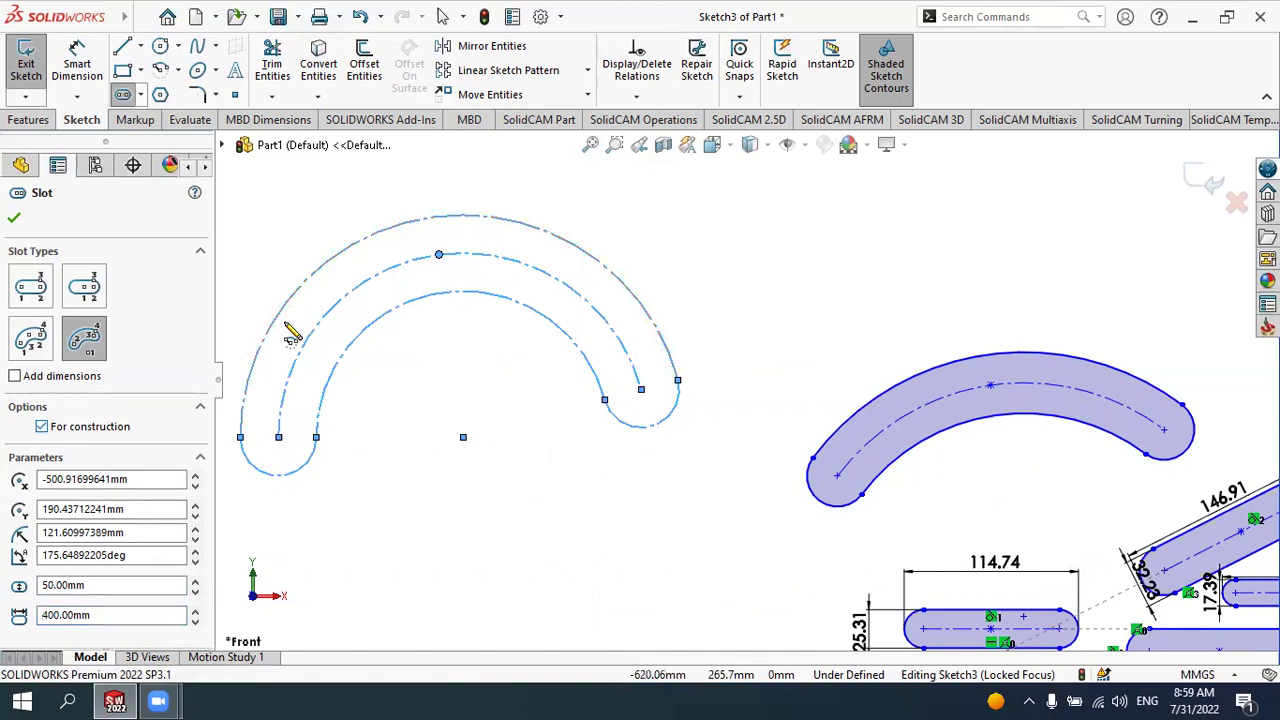
pyautogui.click(42, 427)
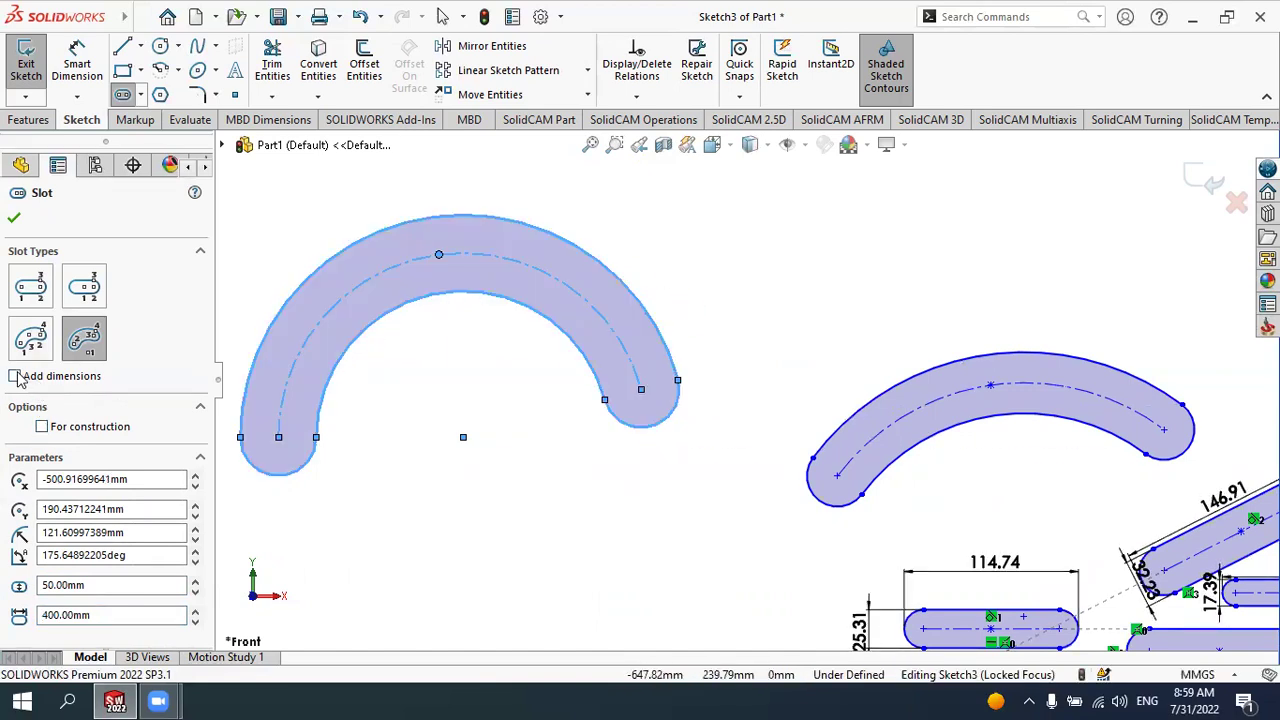
pyautogui.click(15, 376)
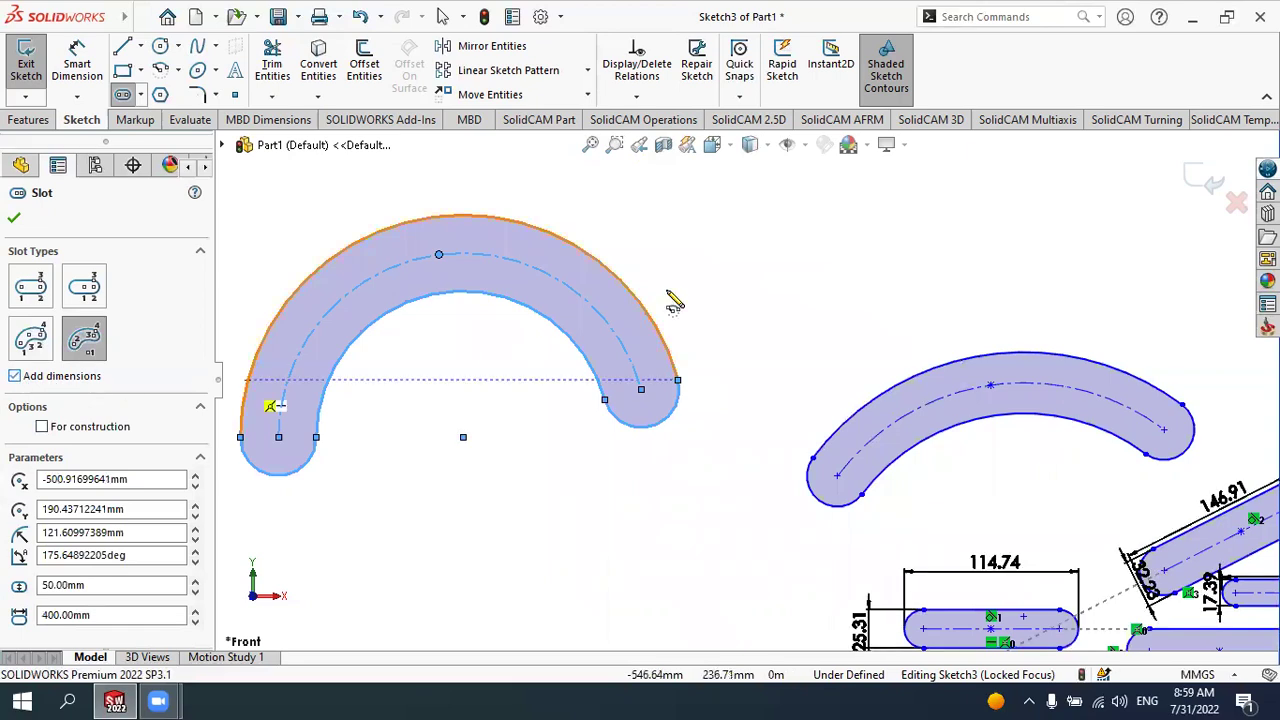
# Step: Sketch a 180° centerpoint arc slot above the others, about 30.61 mm wide
pyautogui.click(790, 264)
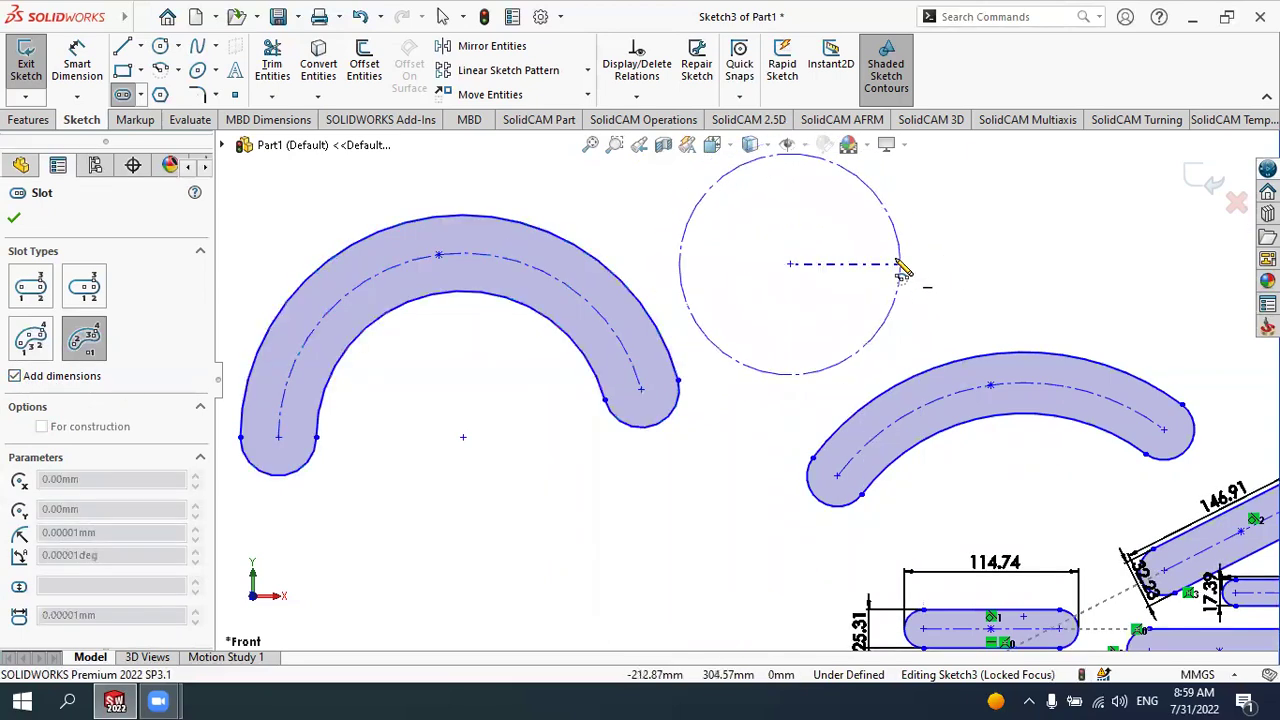
pyautogui.click(901, 266)
pyautogui.click(714, 276)
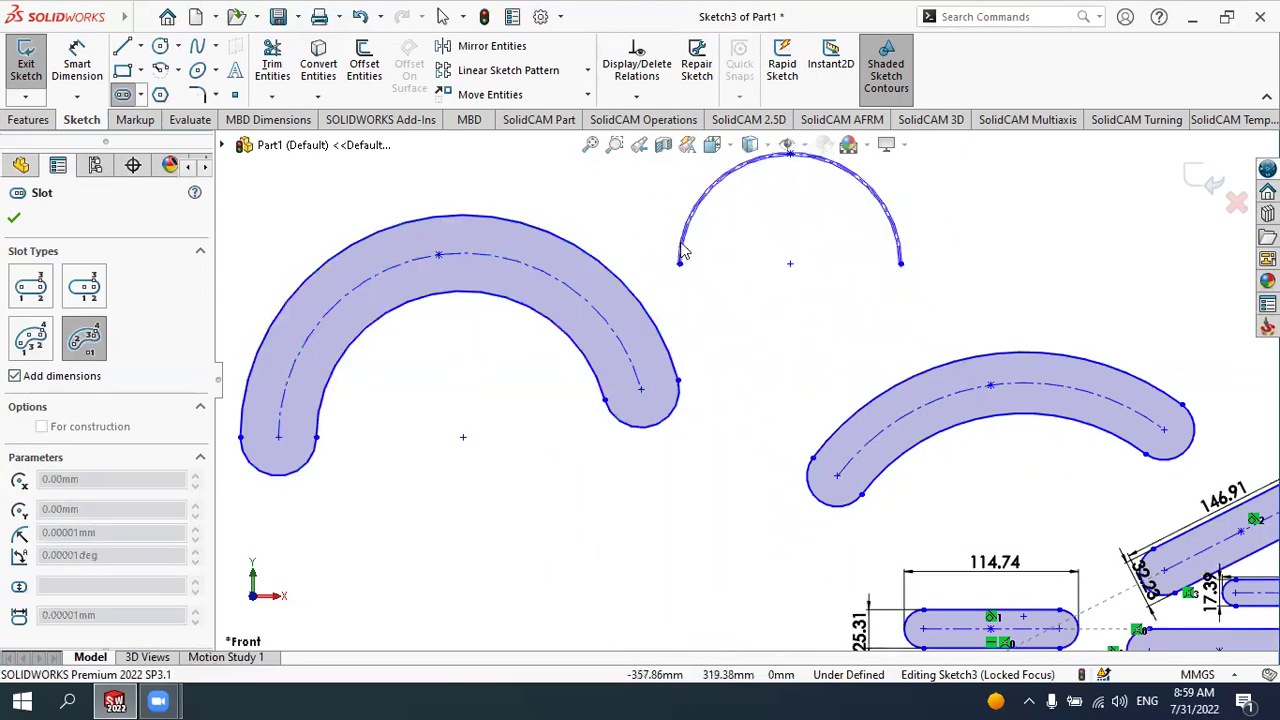
pyautogui.click(714, 278)
pyautogui.scroll(3, 800, 220)
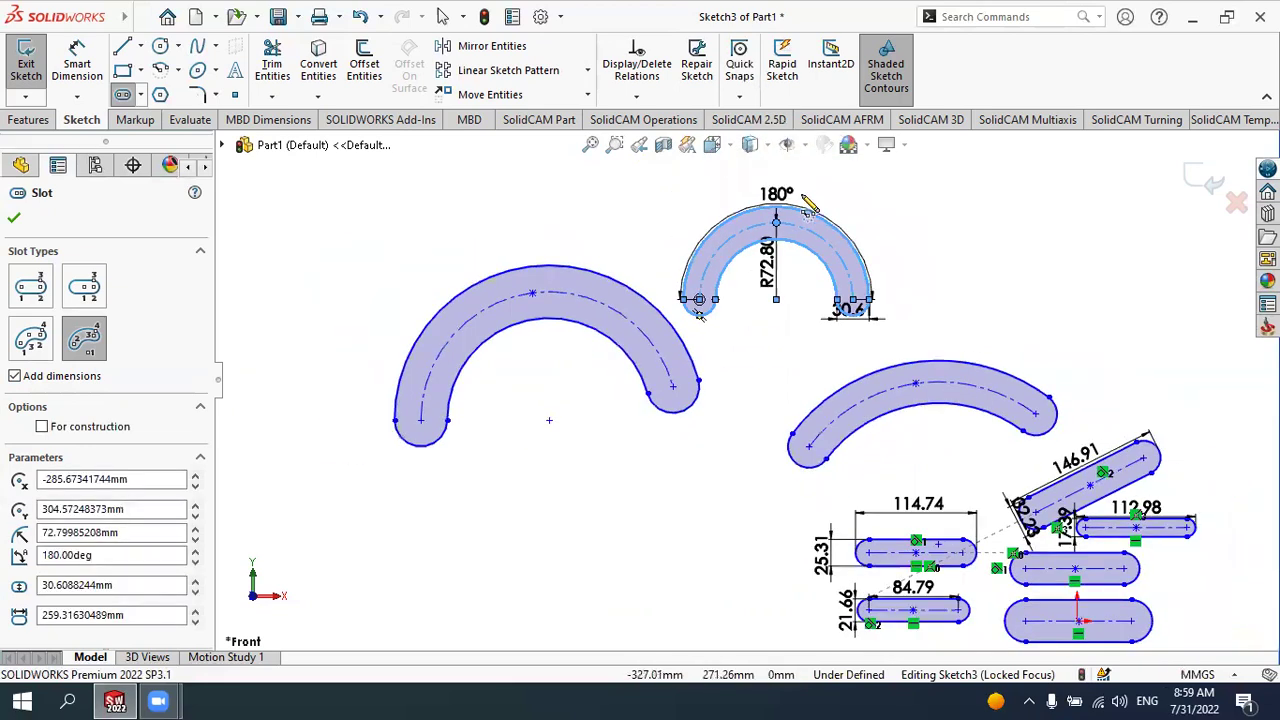
pyautogui.scroll(-3, 790, 260)
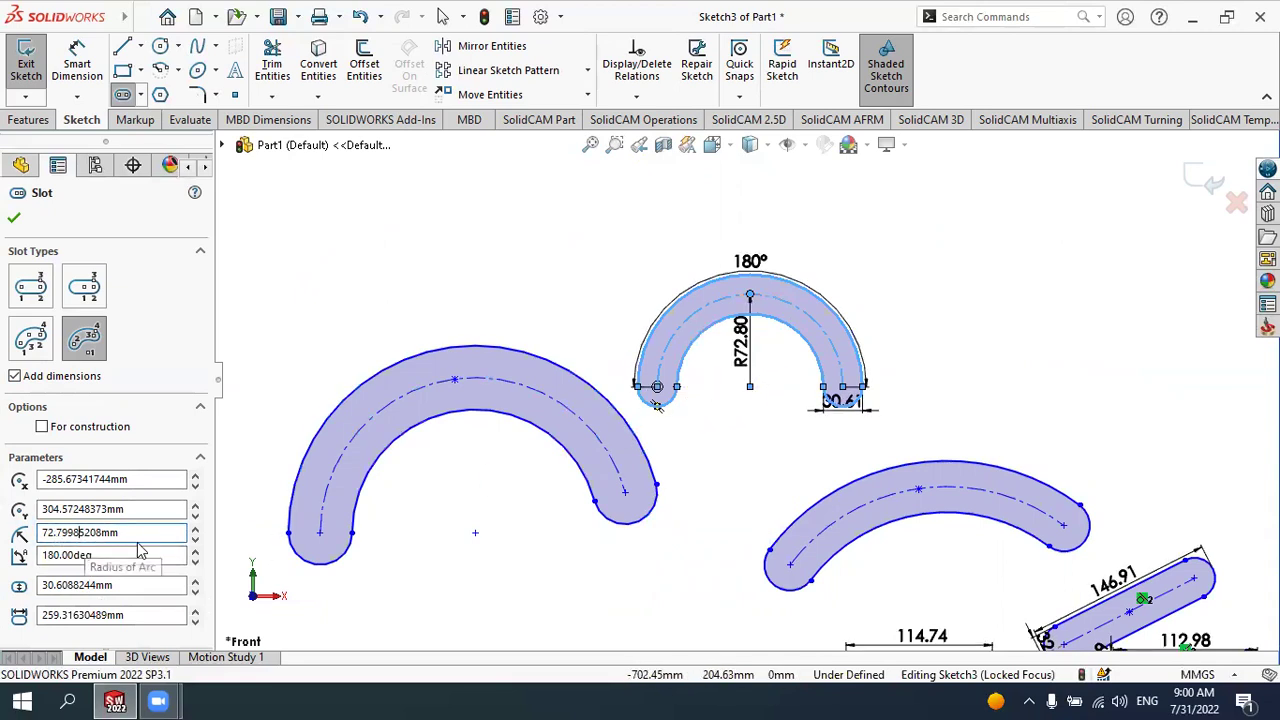
# Step: Set the slot's arc radius to 80 mm and accept it
pyautogui.moveTo(127, 536); pyautogui.dragTo(10, 540)
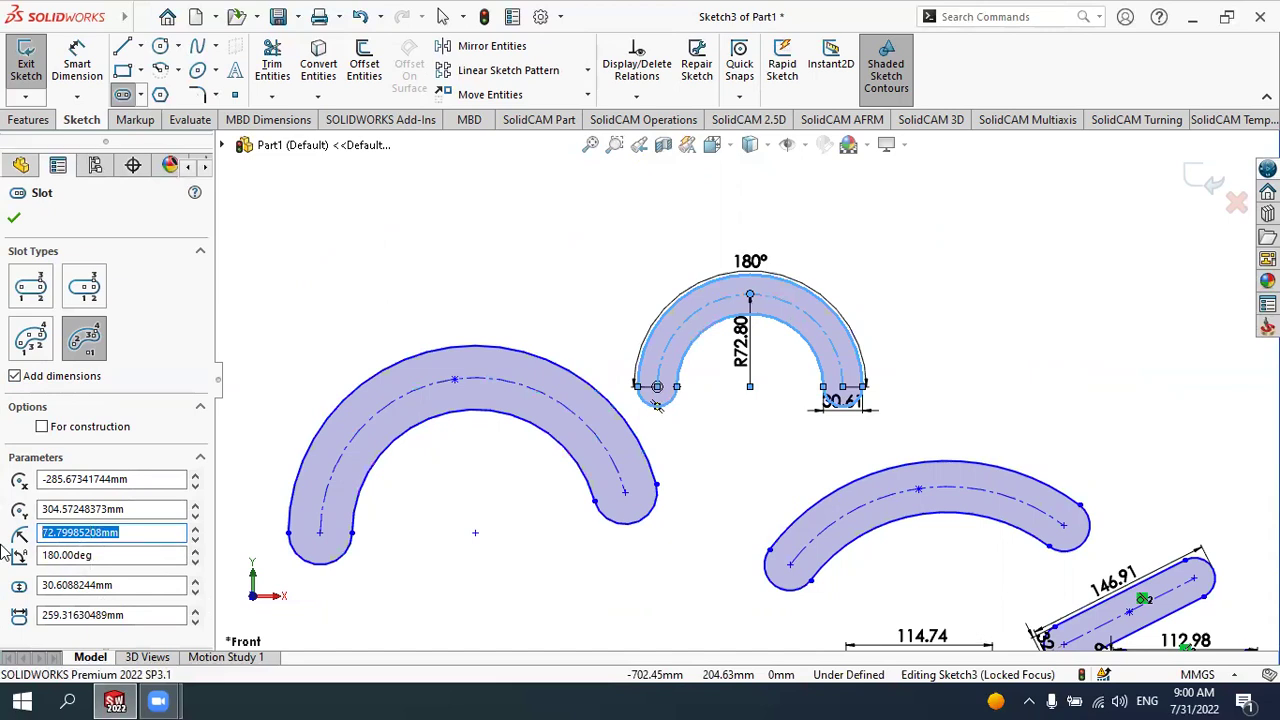
pyautogui.write('80')
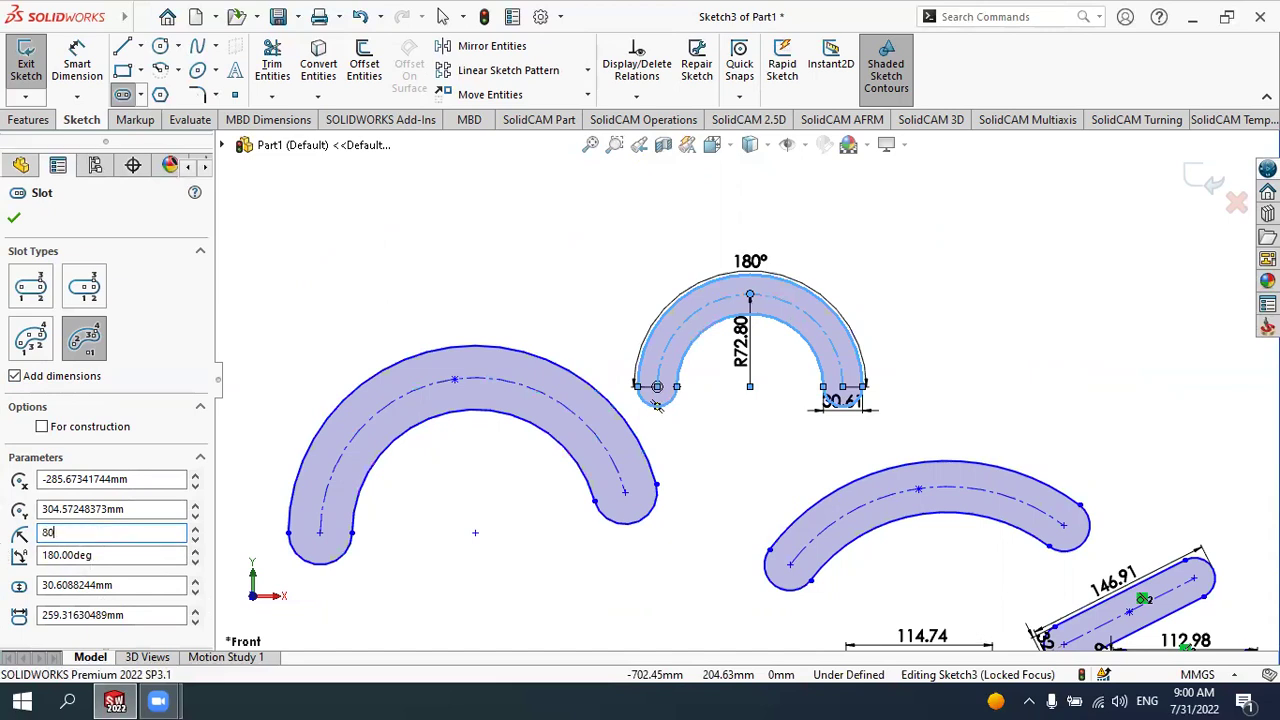
pyautogui.press('Return')
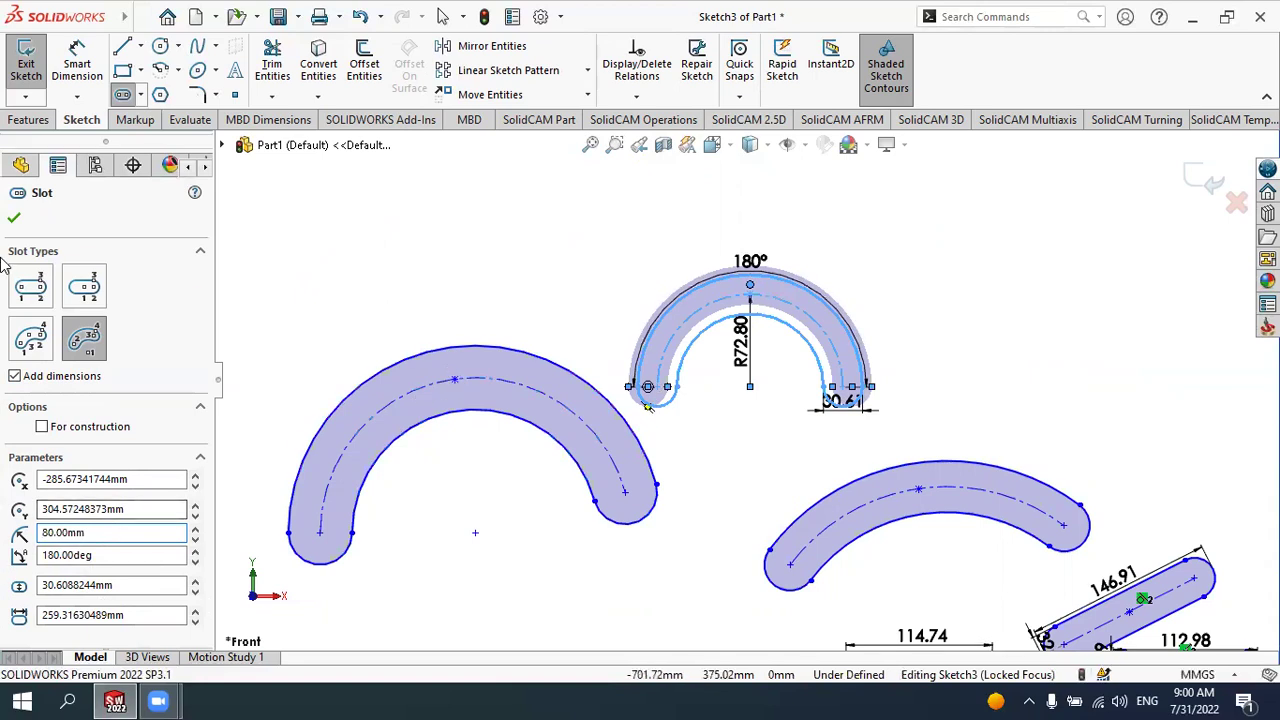
pyautogui.click(17, 222)
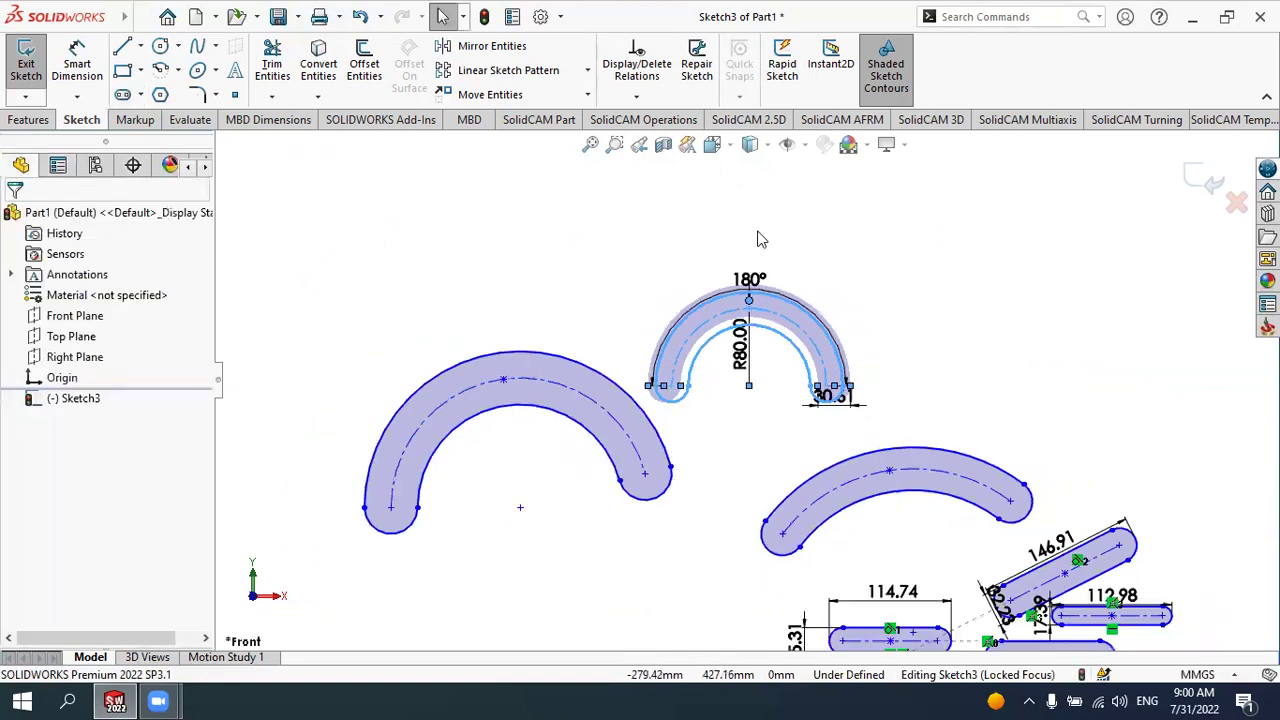
# Step: Move the 30.61 width dimension lower and change it to 20
pyautogui.scroll(-2, 773, 320)
pyautogui.scroll(-1, 773, 320)
pyautogui.moveTo(895, 528); pyautogui.dragTo(892, 583)
pyautogui.doubleClick(884, 580)
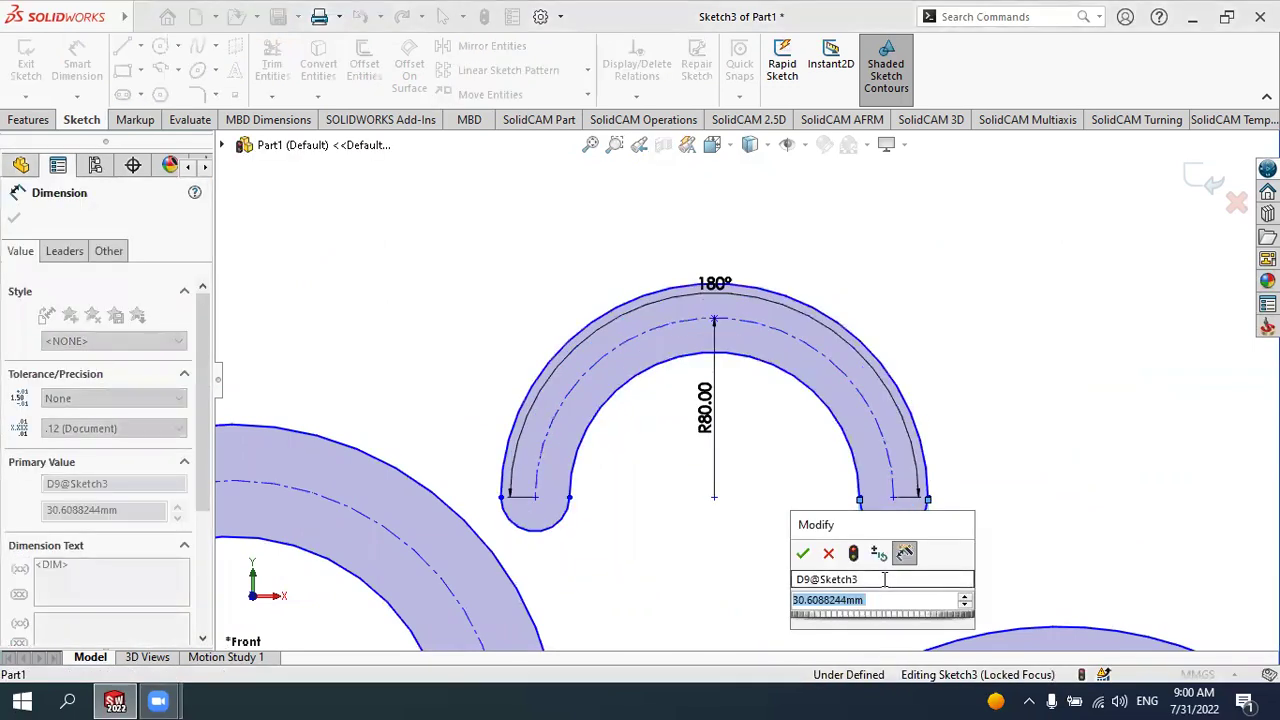
pyautogui.write('20')
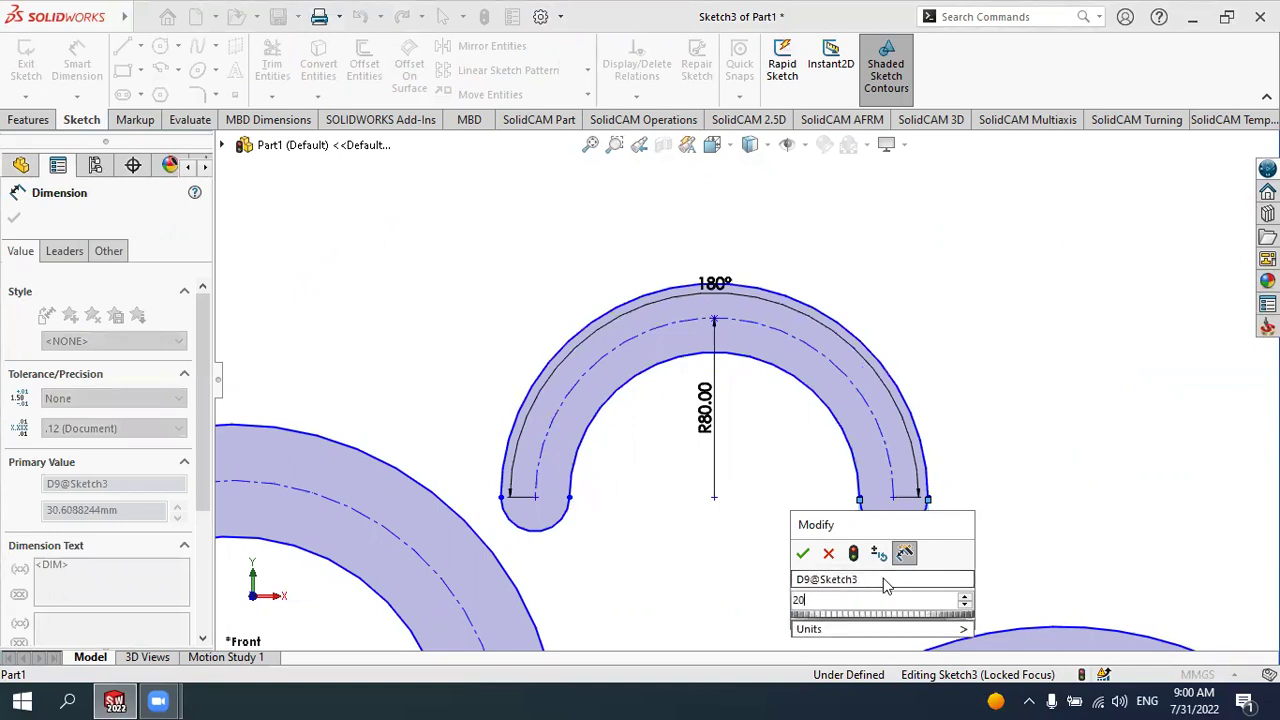
pyautogui.press('Return')
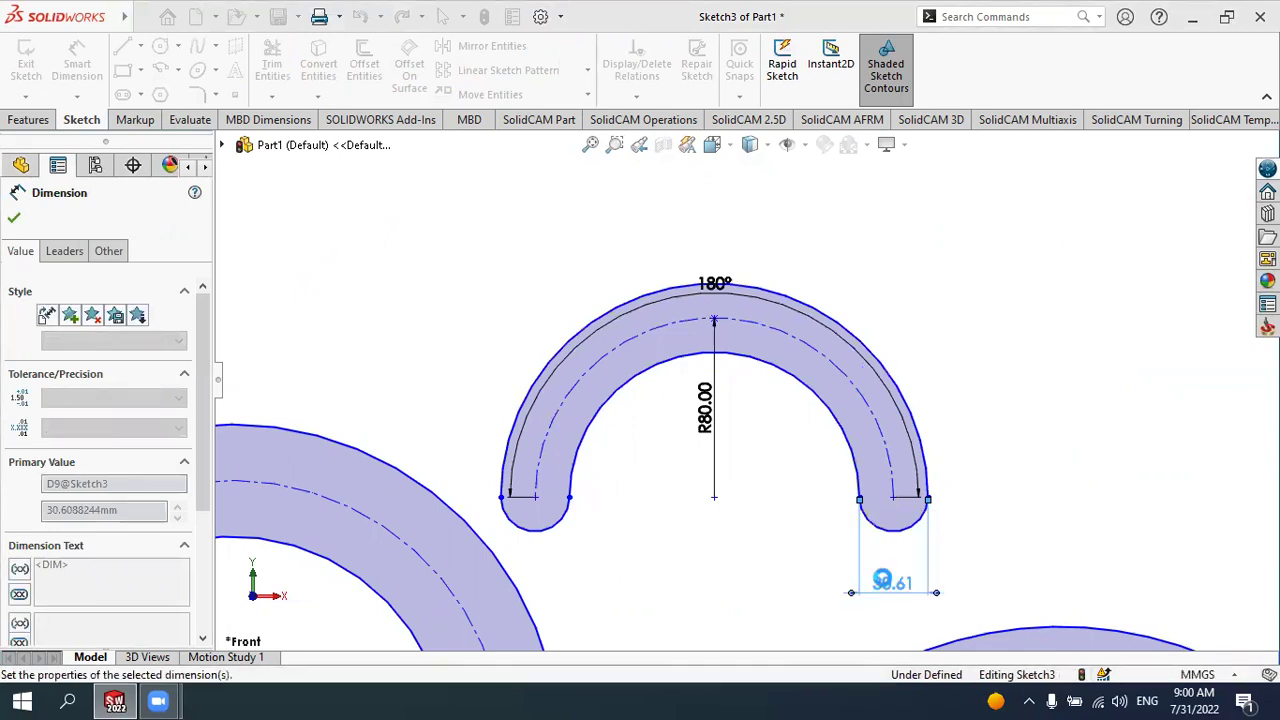
pyautogui.click(945, 527)
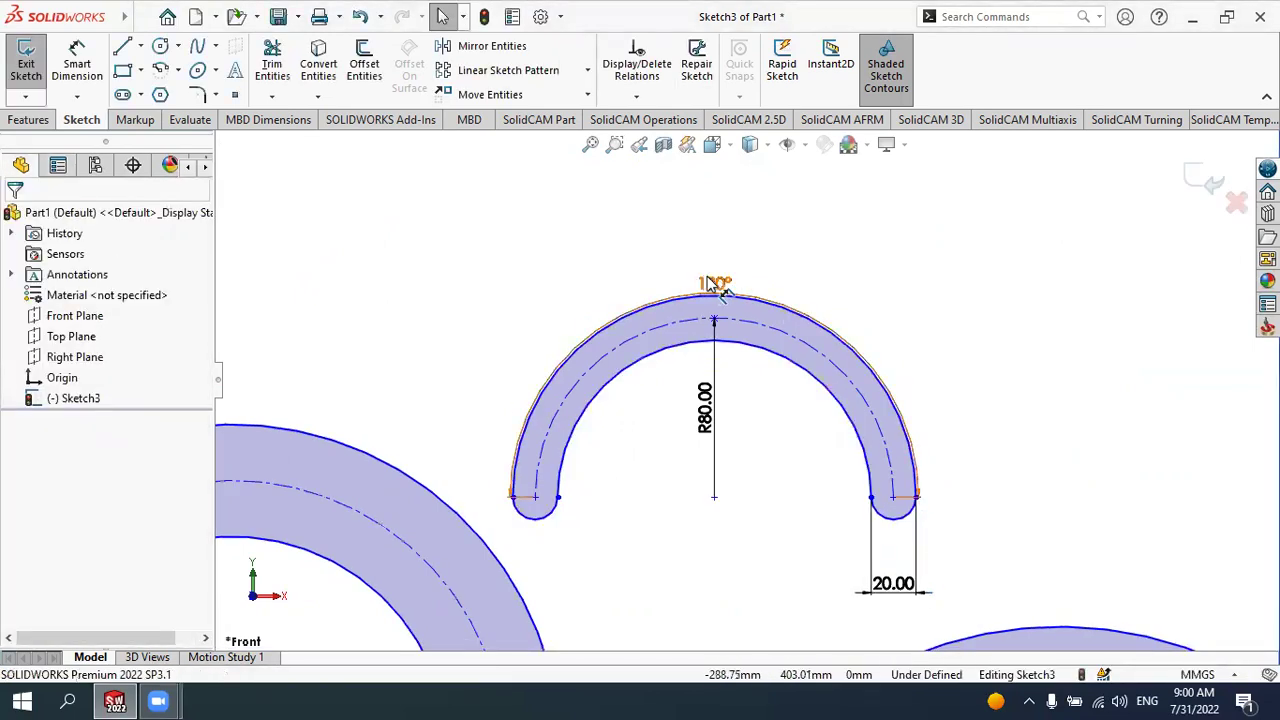
# Step: Change the R80 arc radius dimension to 90 mm
pyautogui.doubleClick(708, 400)
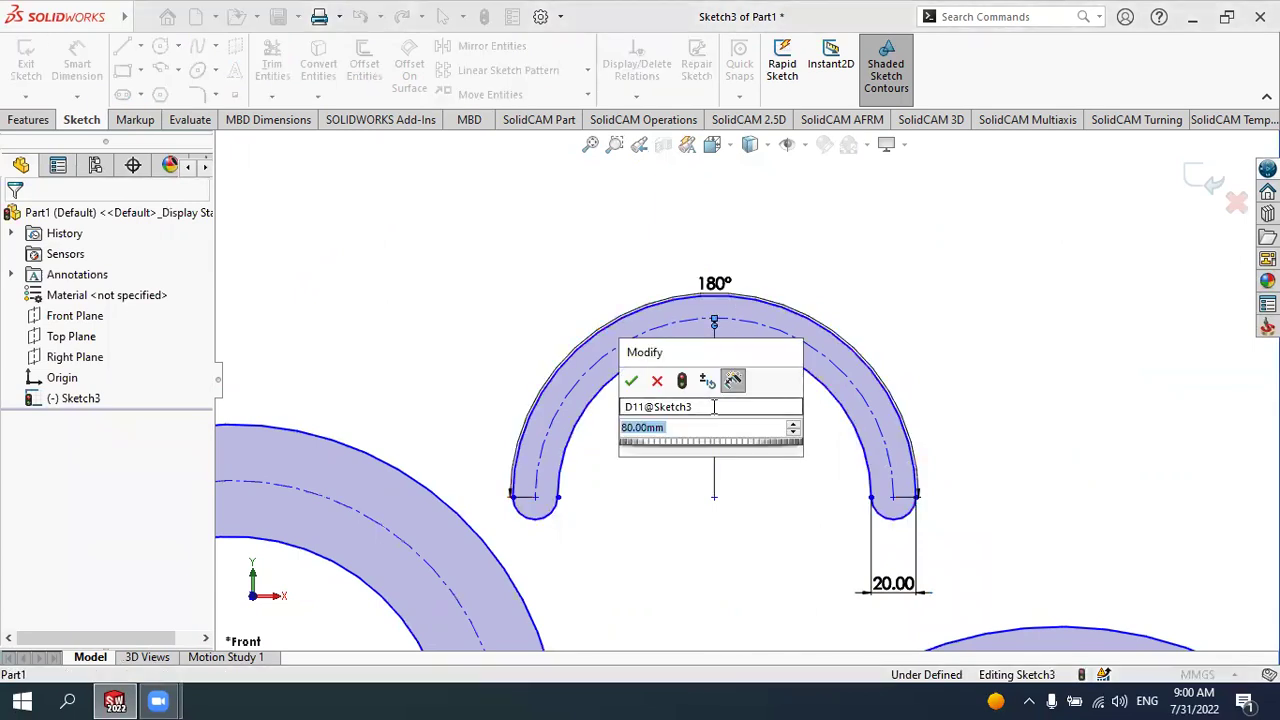
pyautogui.write('39')
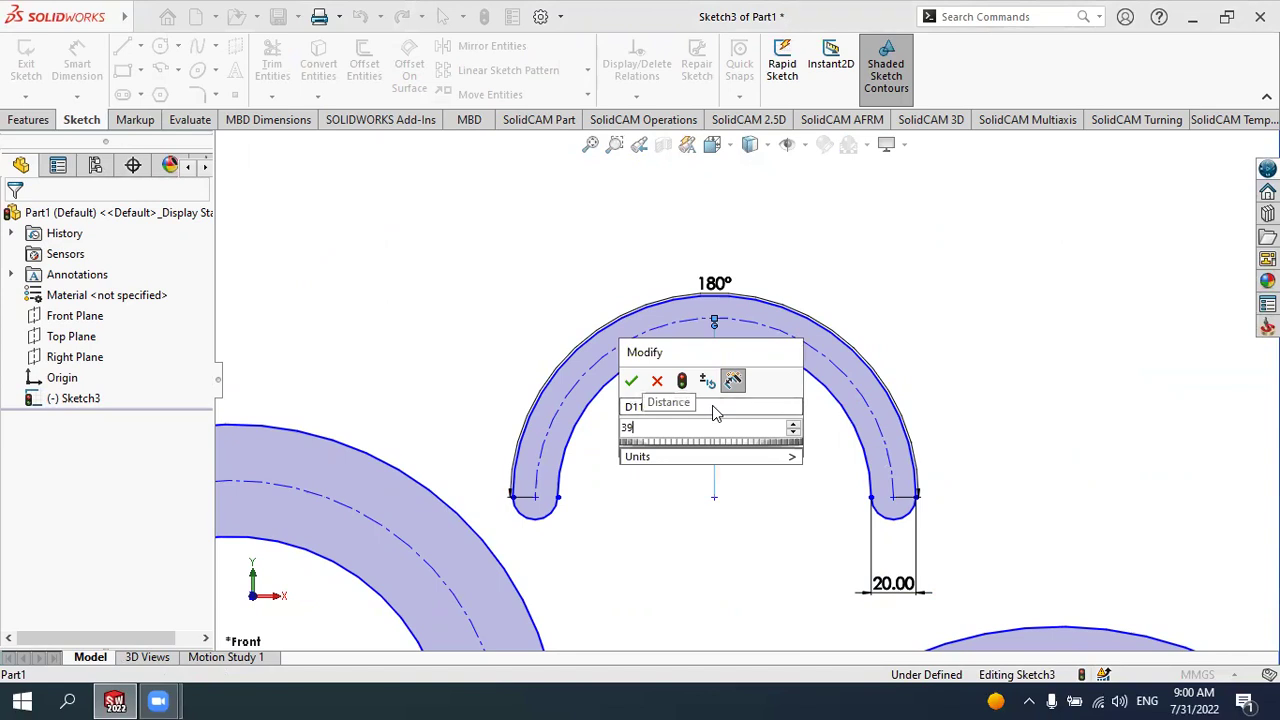
pyautogui.press('BackSpace')
pyautogui.press('BackSpace')
pyautogui.write('90')
pyautogui.press('Return')
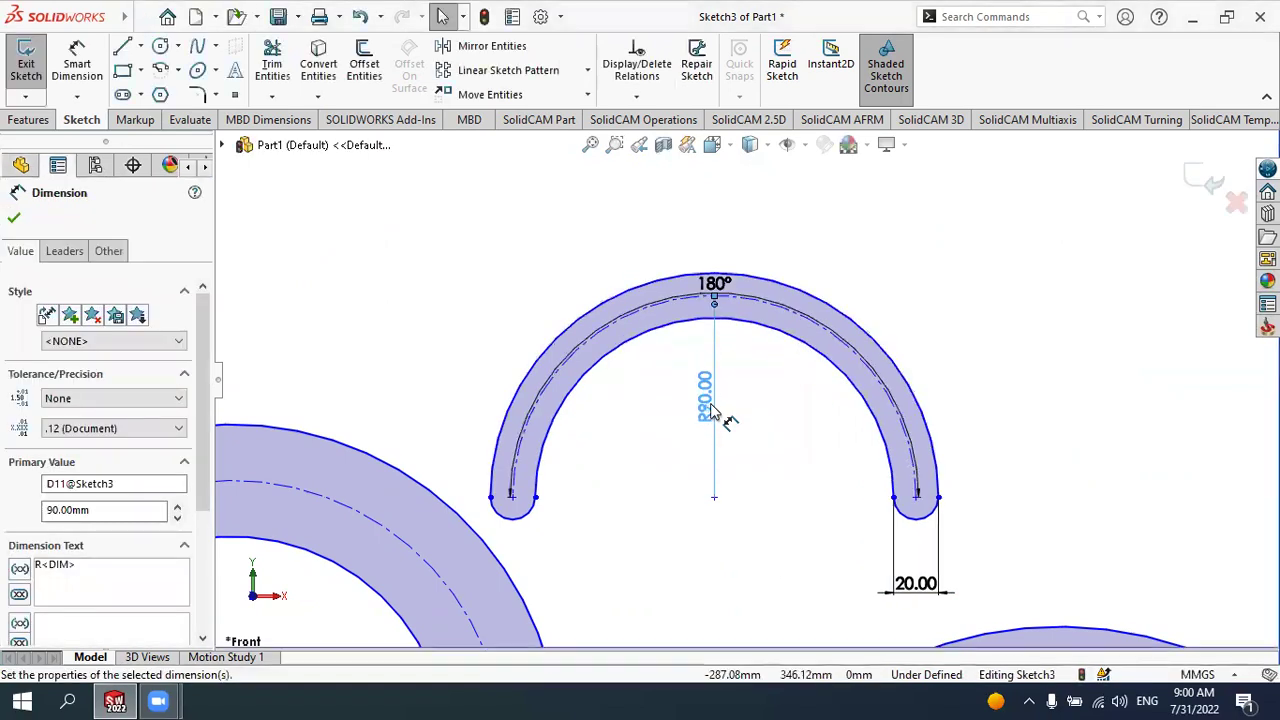
pyautogui.click(729, 423)
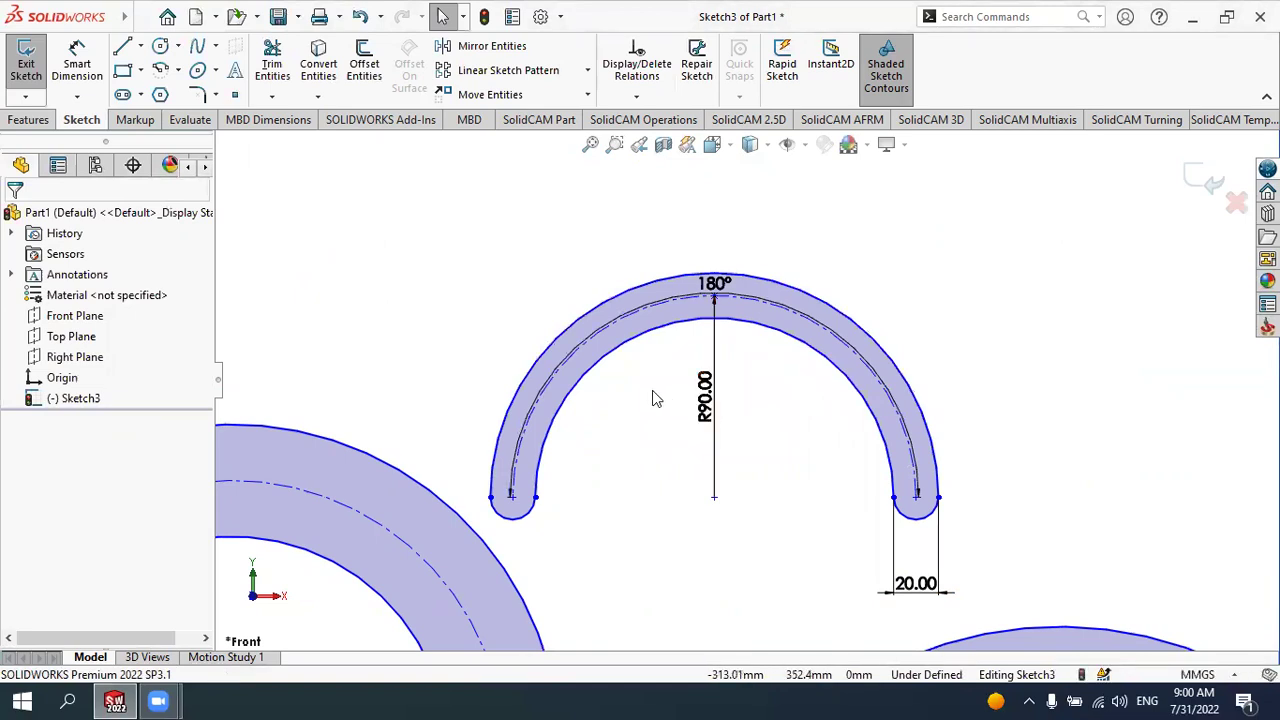
pyautogui.scroll(-2, 655, 396)
pyautogui.scroll(-3, 655, 398)
pyautogui.scroll(2, 680, 370)
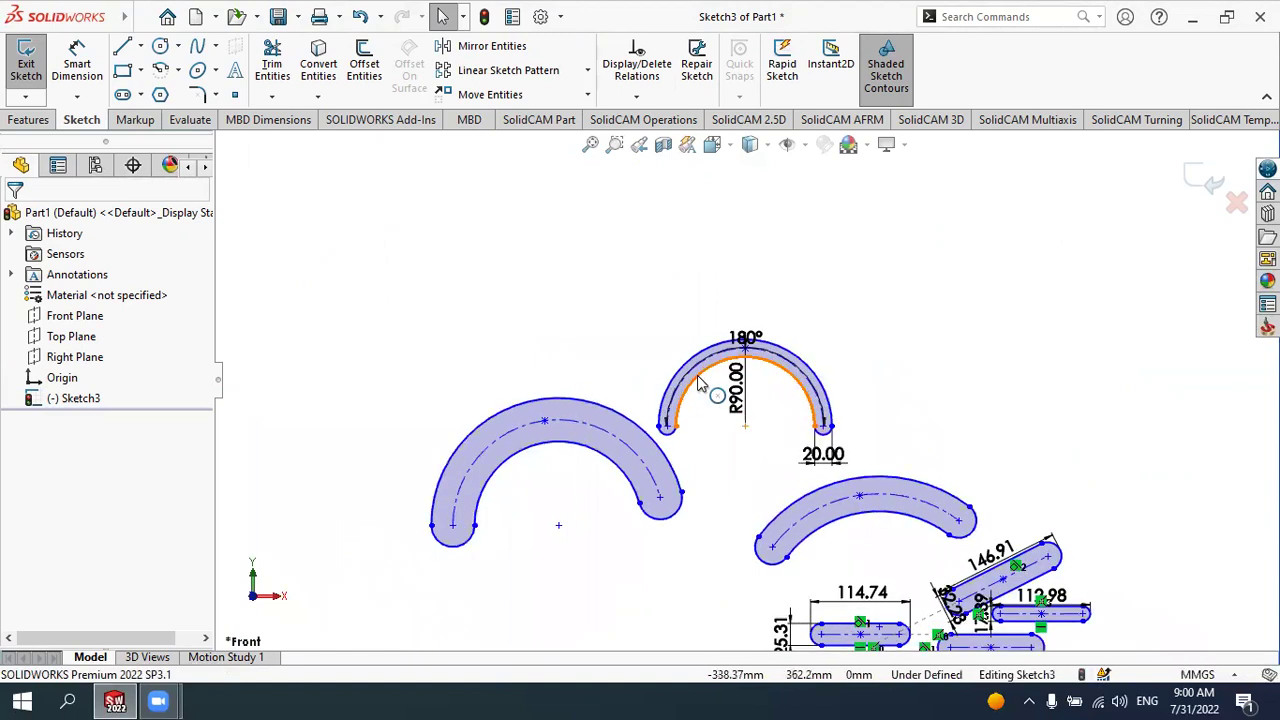
pyautogui.click(120, 95)
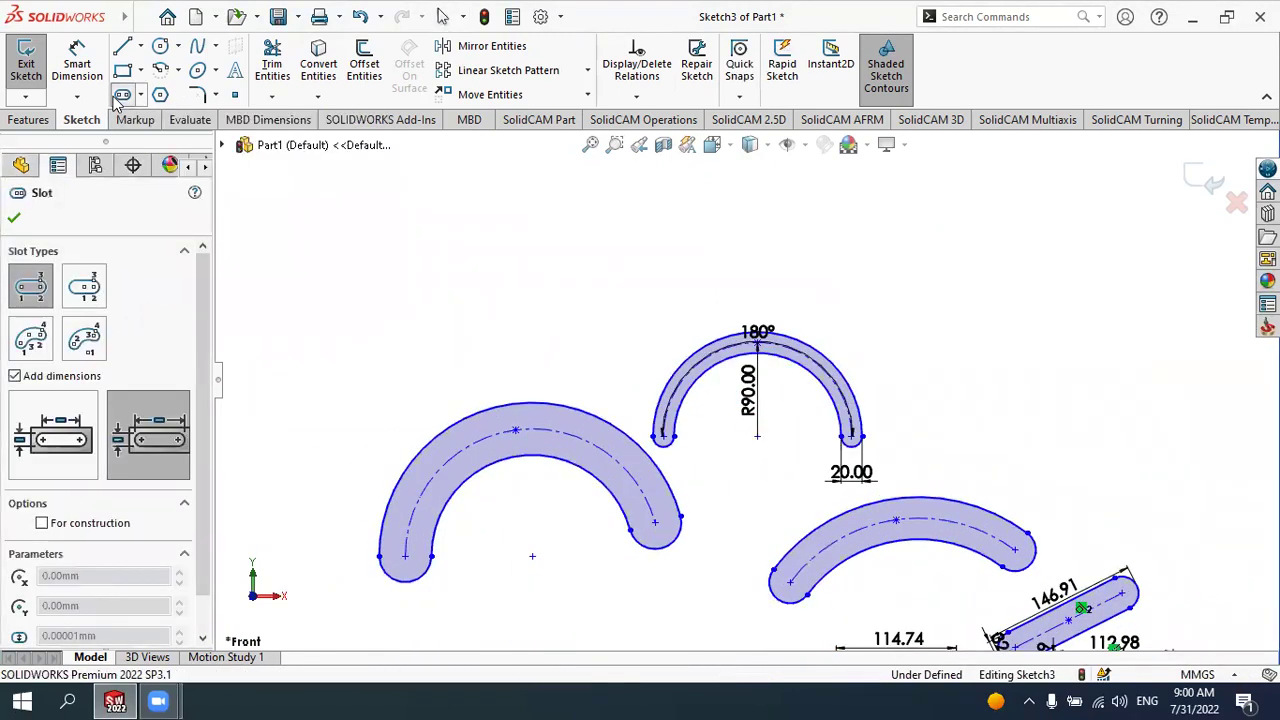
pyautogui.click(64, 426)
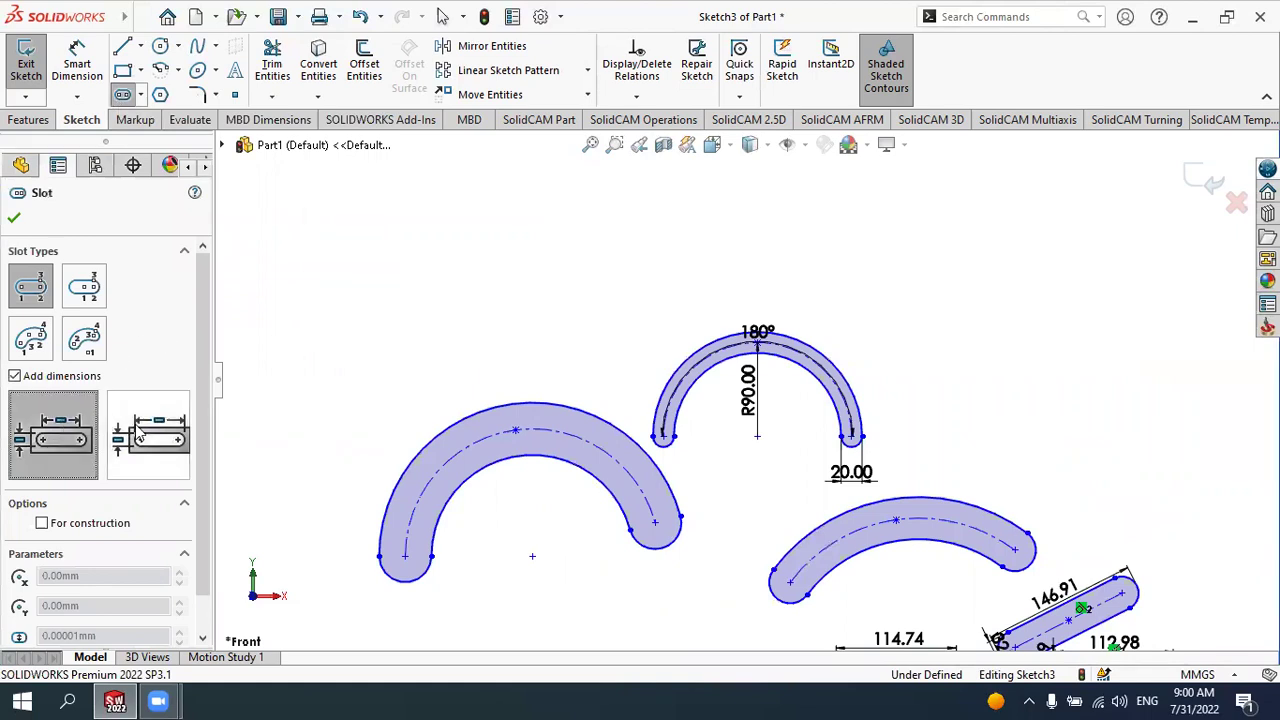
pyautogui.scroll(-1, 140, 432)
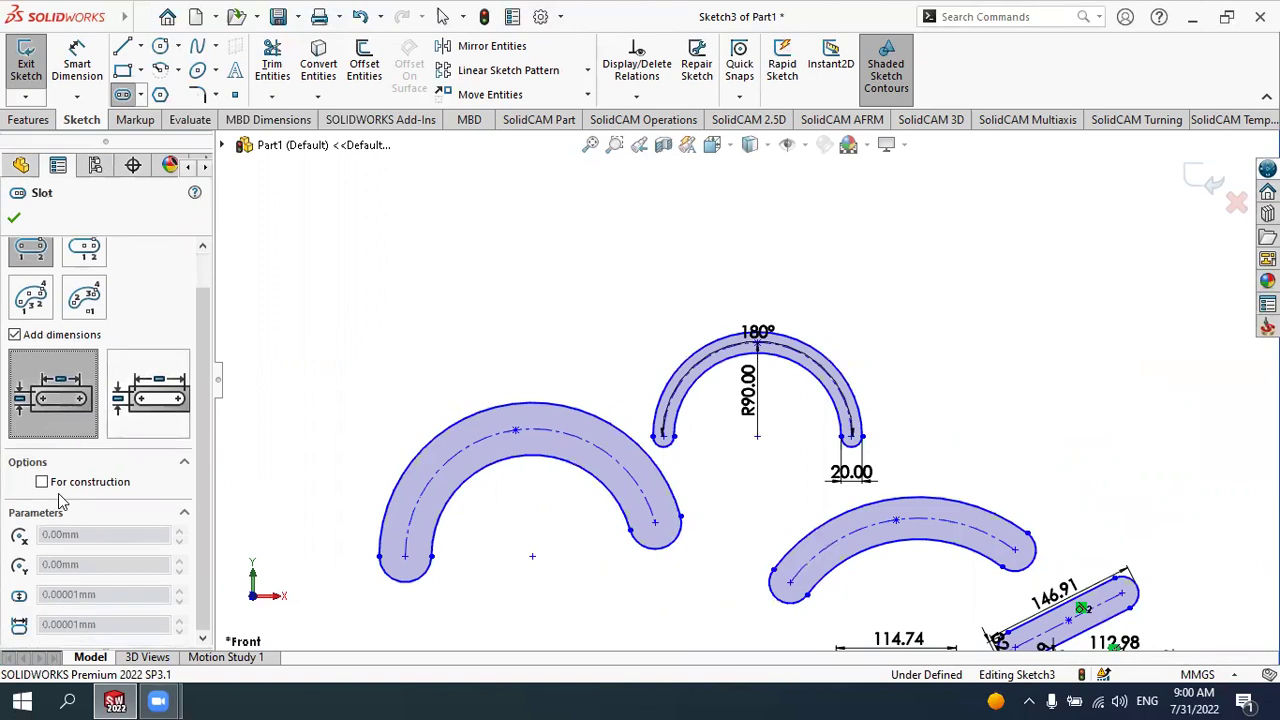
pyautogui.click(14, 217)
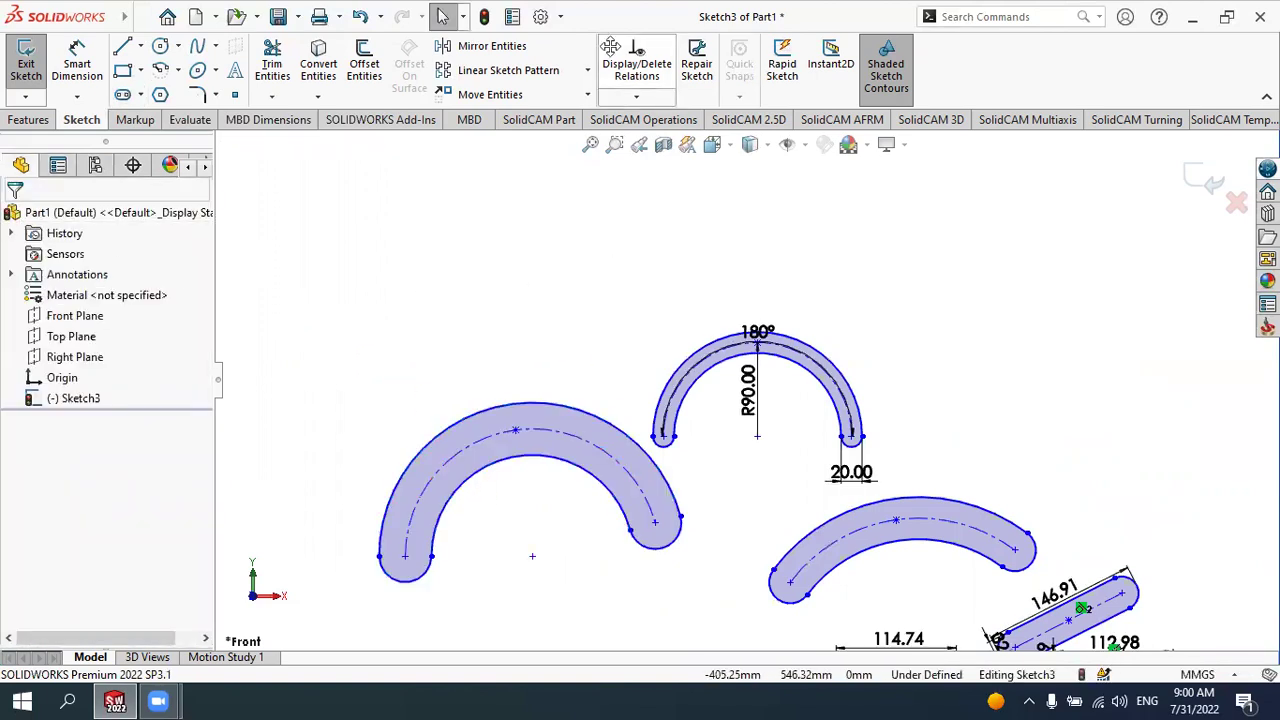